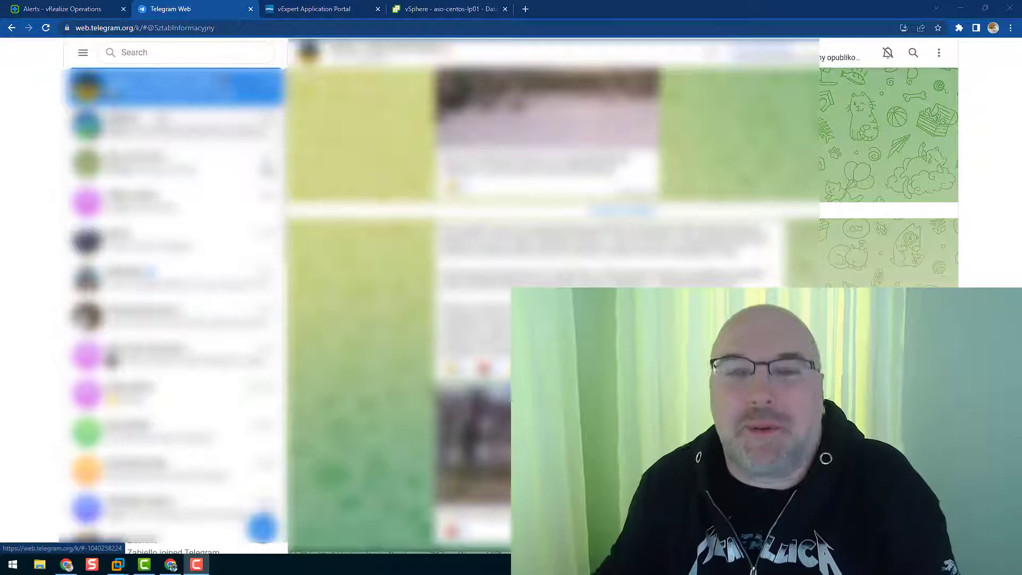
# Search Telegram for "botfather" and open the verified BotFather chat.
pyautogui.click(137, 55)
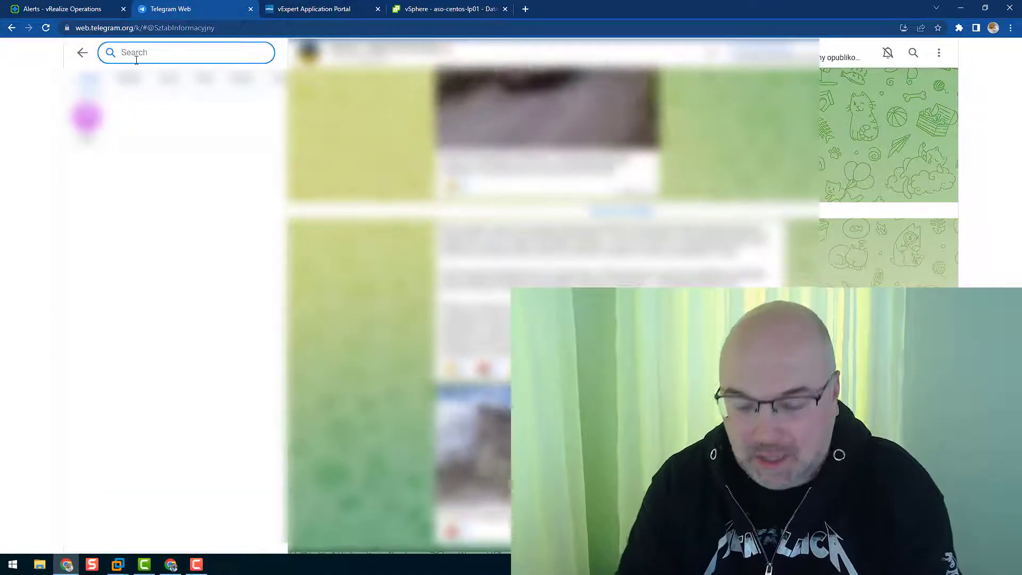
pyautogui.write('botf')
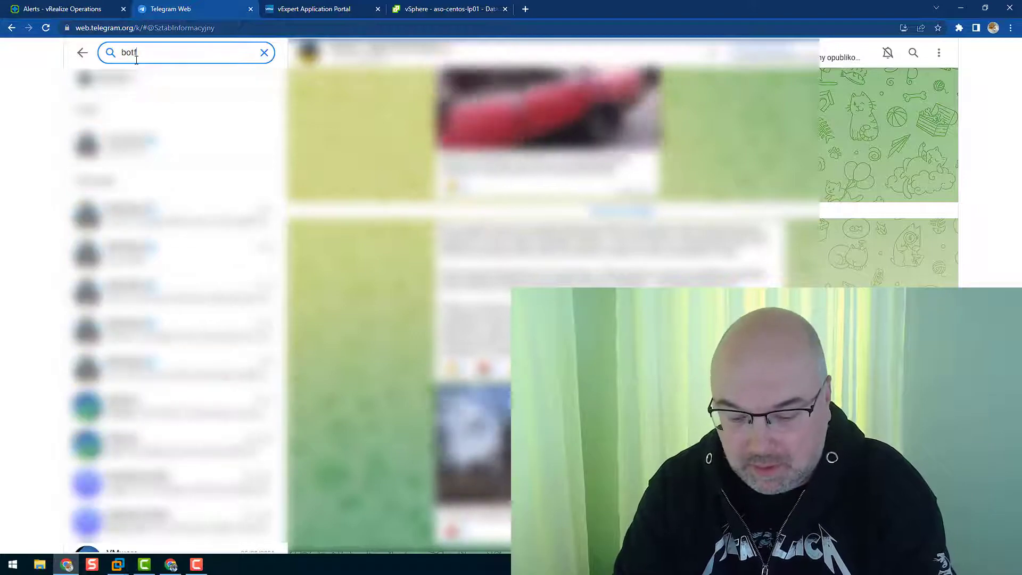
pyautogui.write('ather')
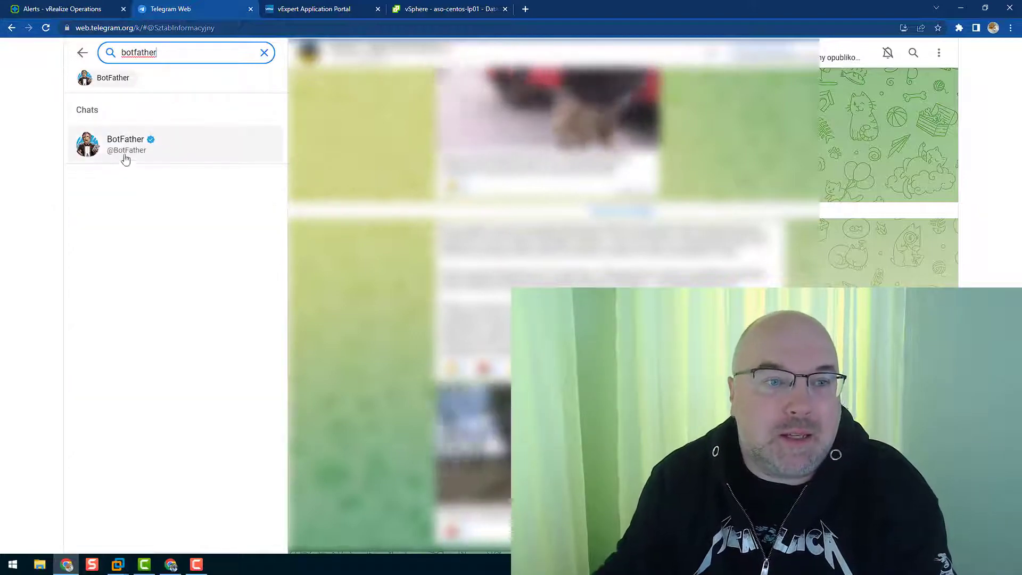
pyautogui.click(113, 147)
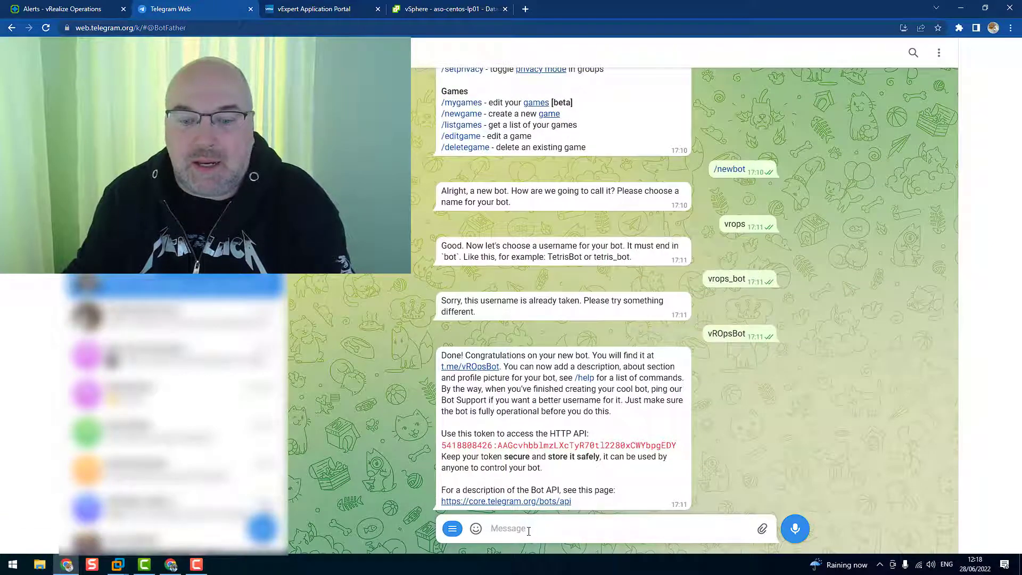
# Send the /start command to BotFather.
pyautogui.write('/')
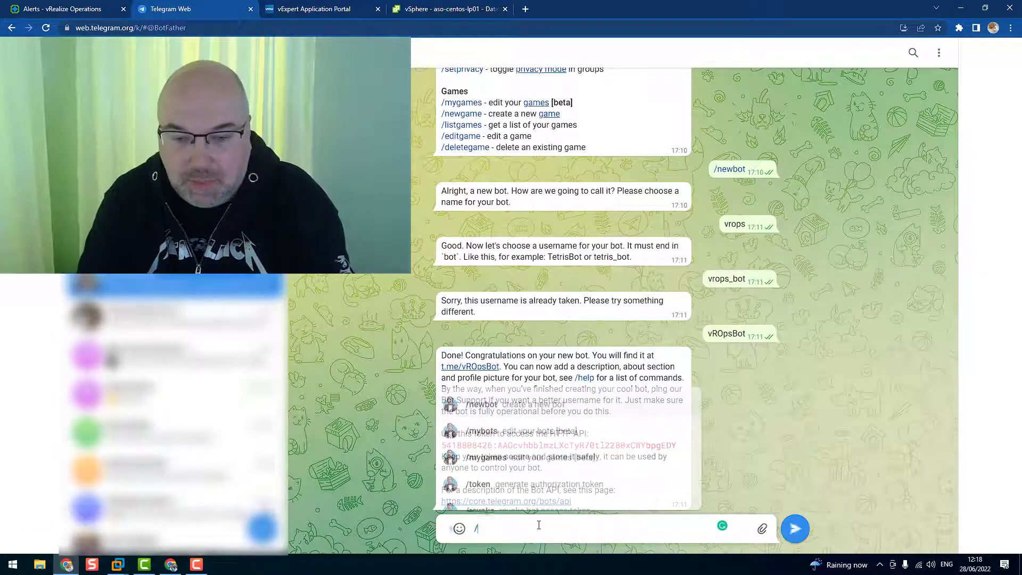
pyautogui.write('st')
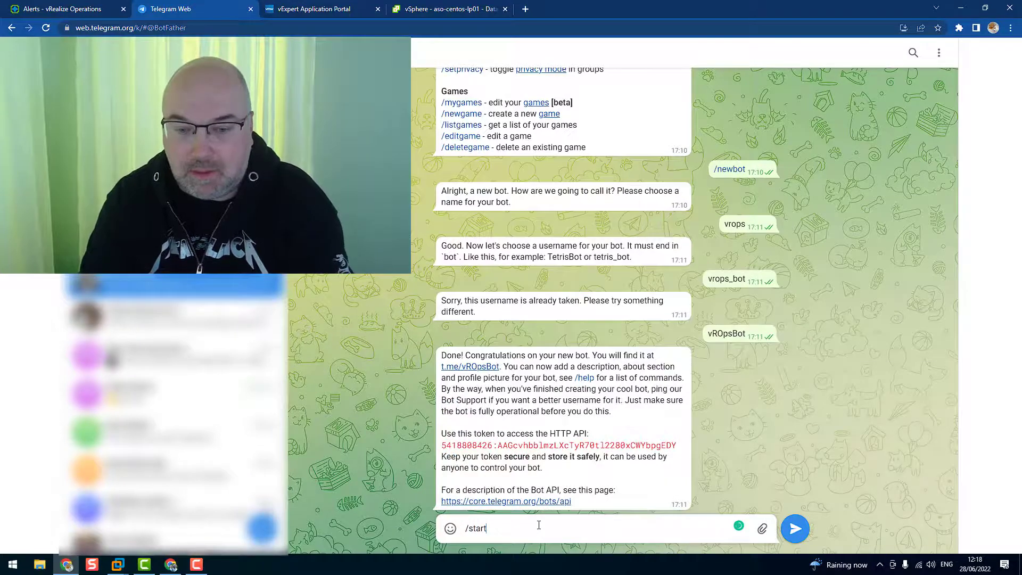
pyautogui.write('art')
pyautogui.press('Return')
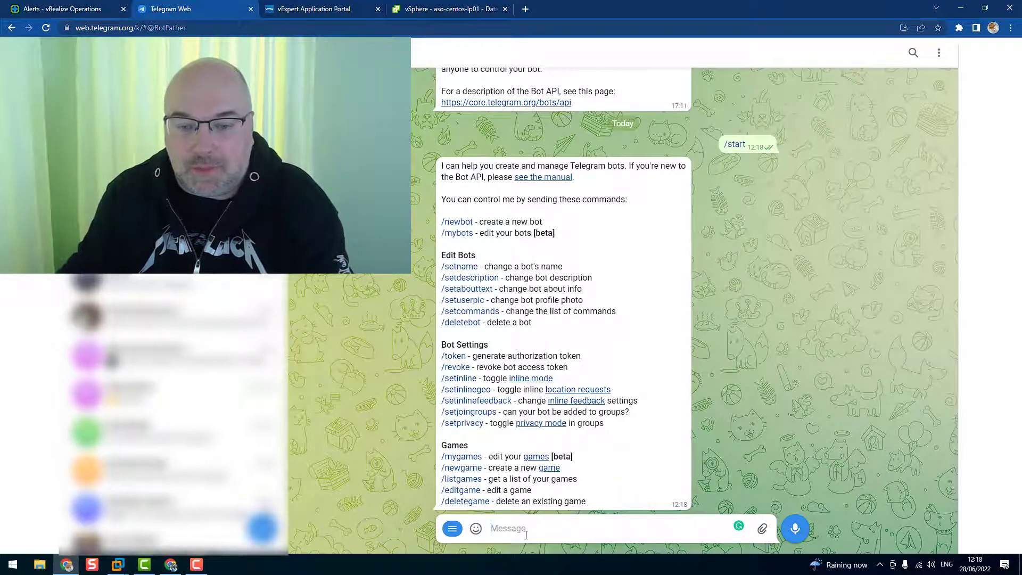
# Request a new bot from BotFather with /newbot and name it angrysysops.
pyautogui.write('/new')
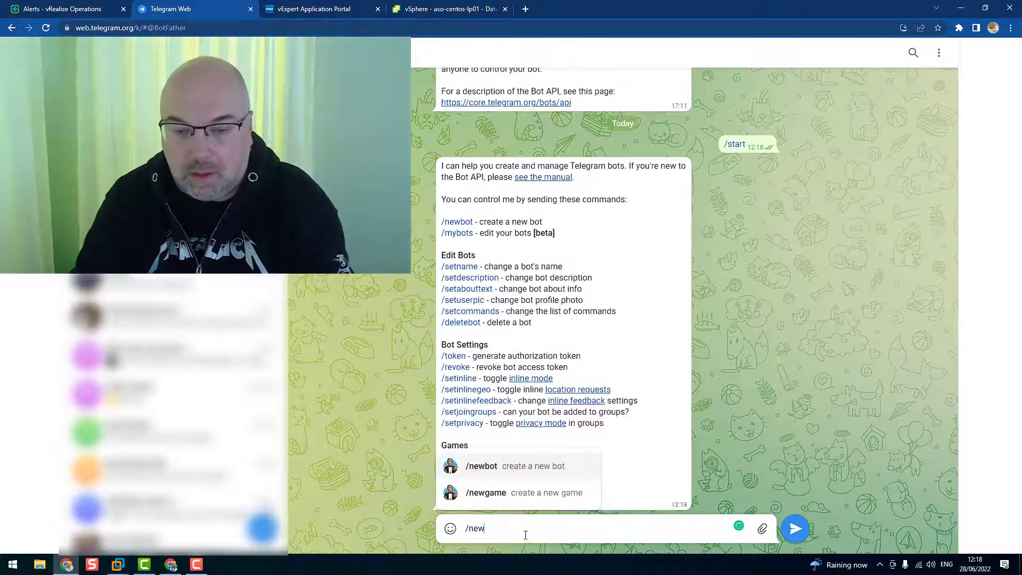
pyautogui.write('bot')
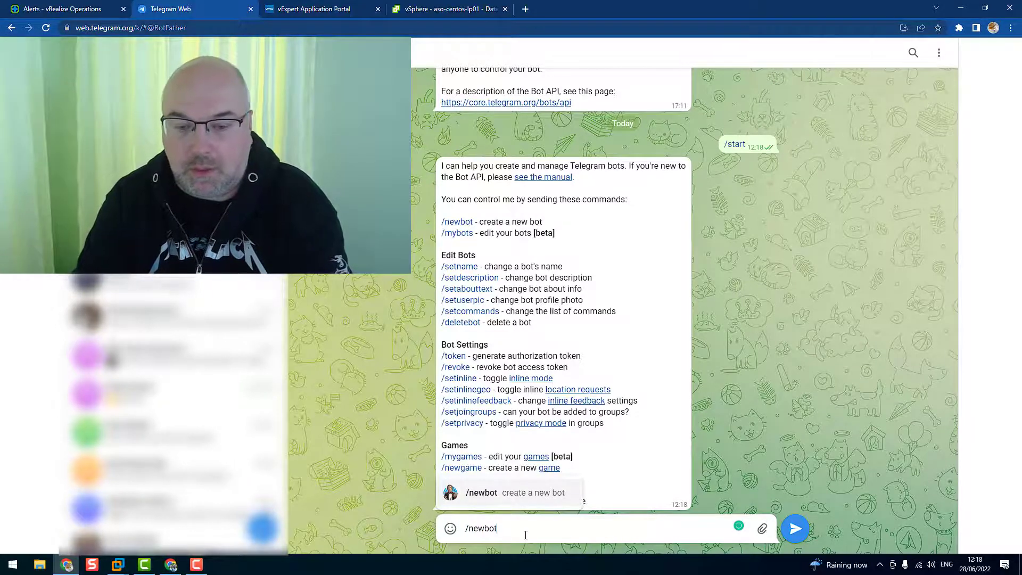
pyautogui.press('Return')
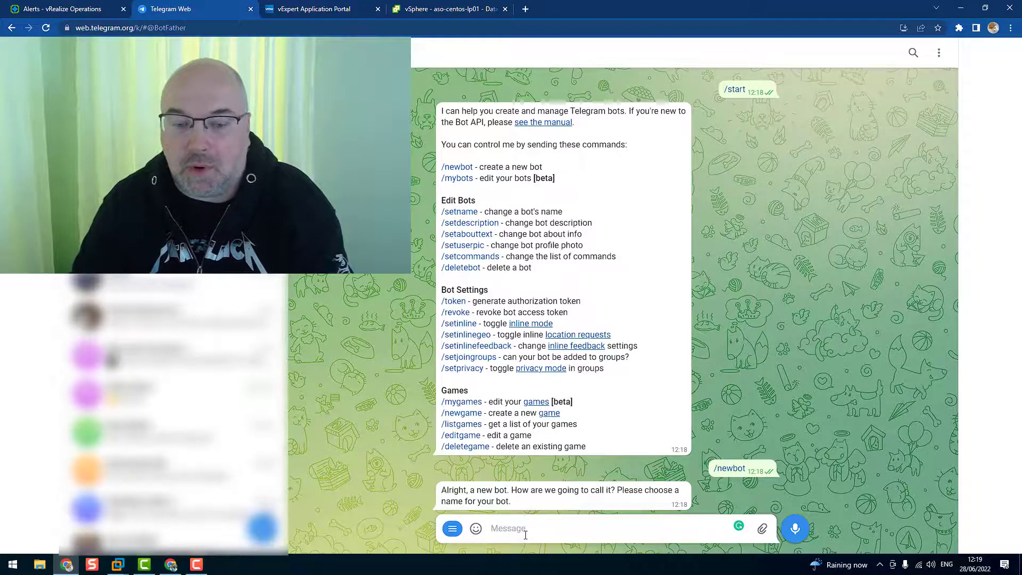
pyautogui.write('an')
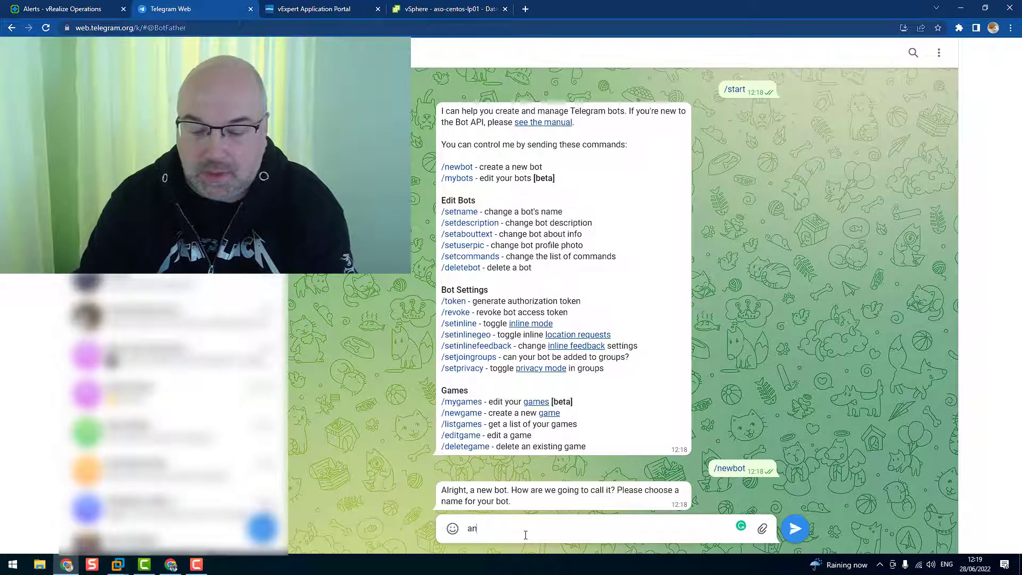
pyautogui.write('gry')
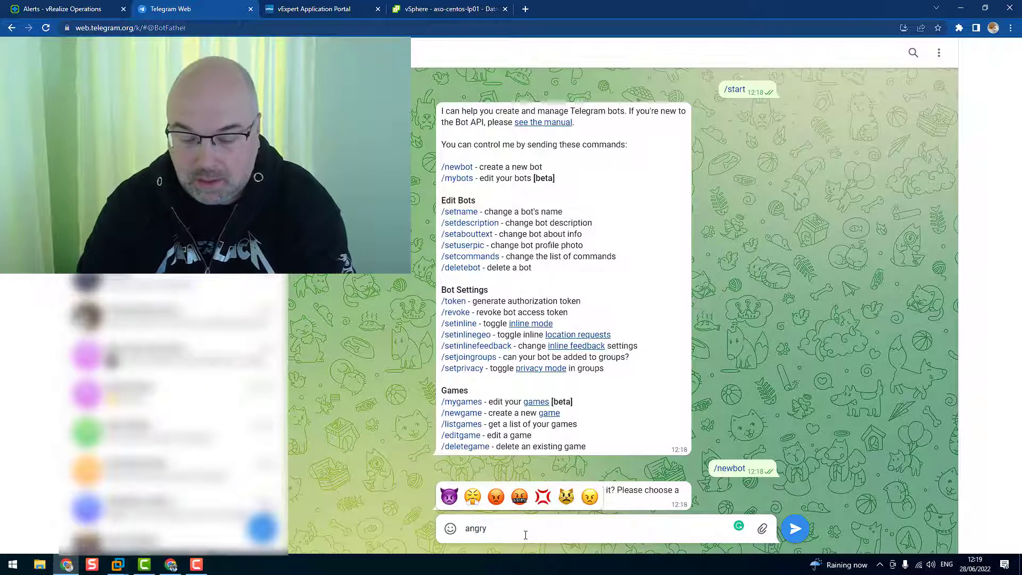
pyautogui.write('sysops')
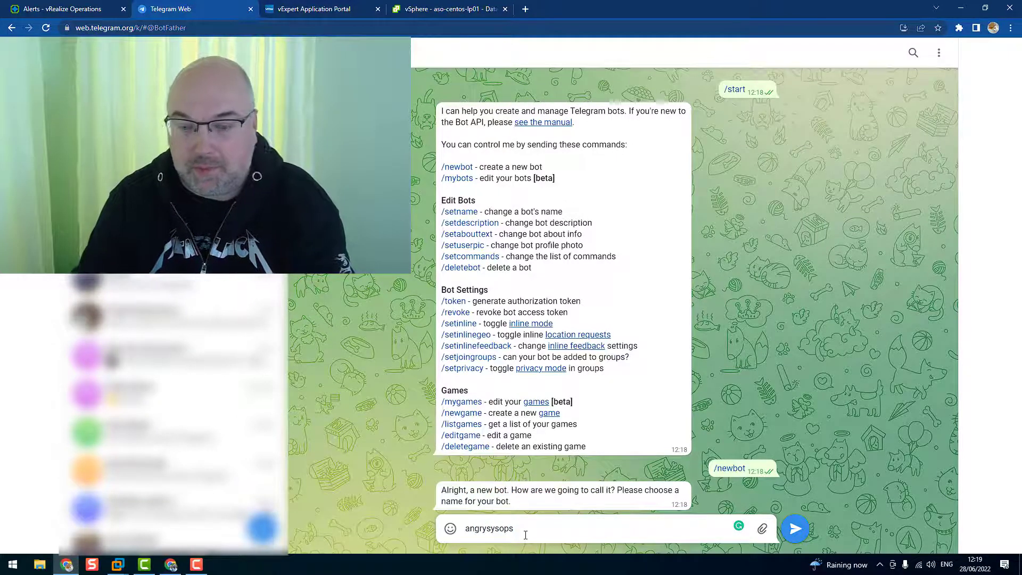
pyautogui.press('Return')
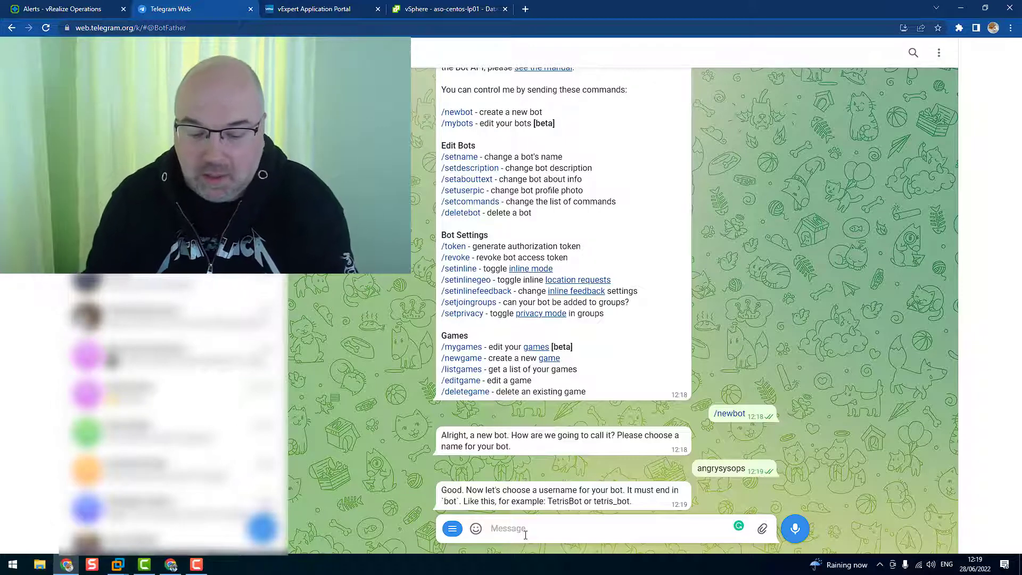
# Submit AngrySysOps_Bot as the new bot's username.
pyautogui.write('Angry')
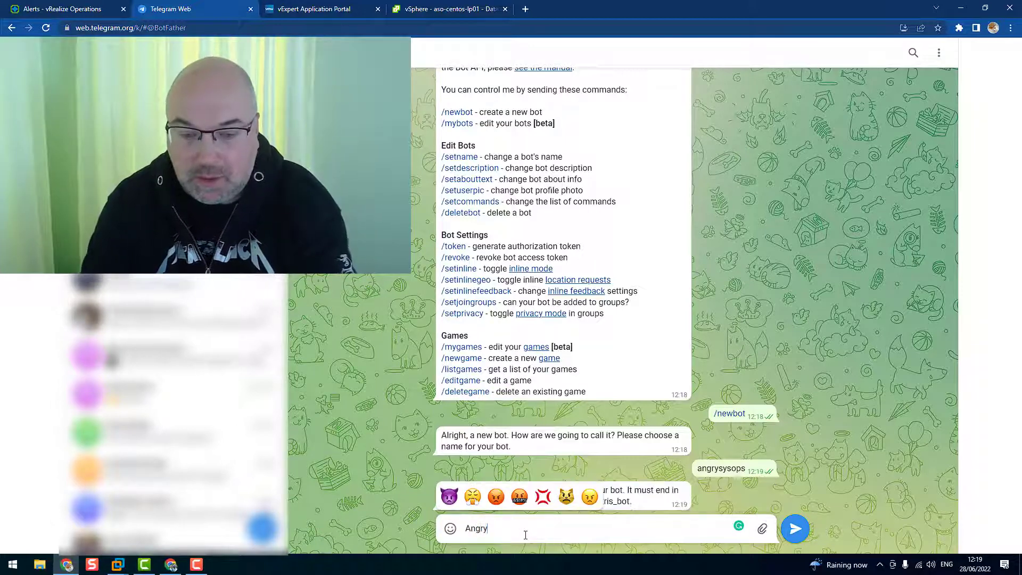
pyautogui.write('SysOp')
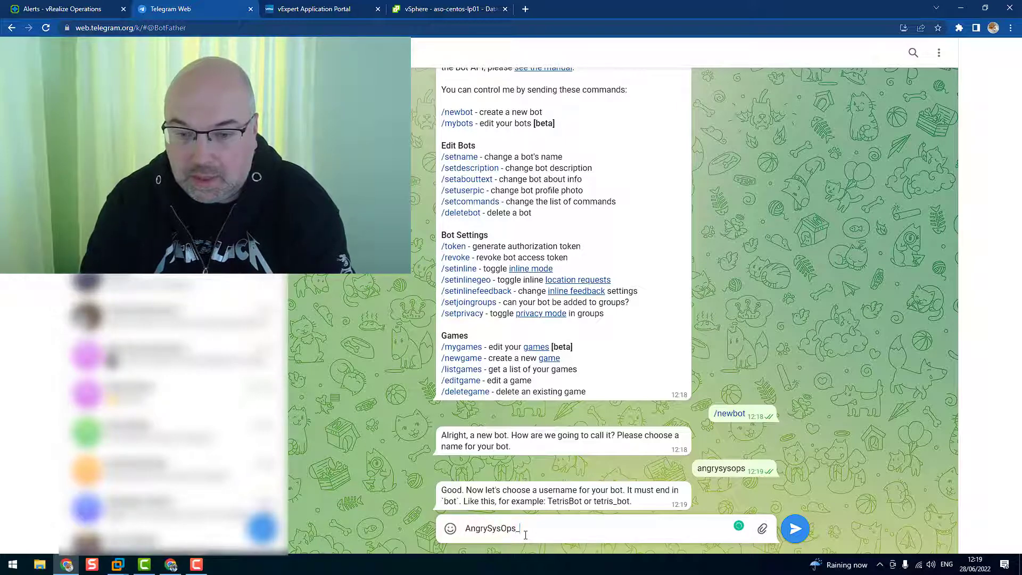
pyautogui.write('s_Bo')
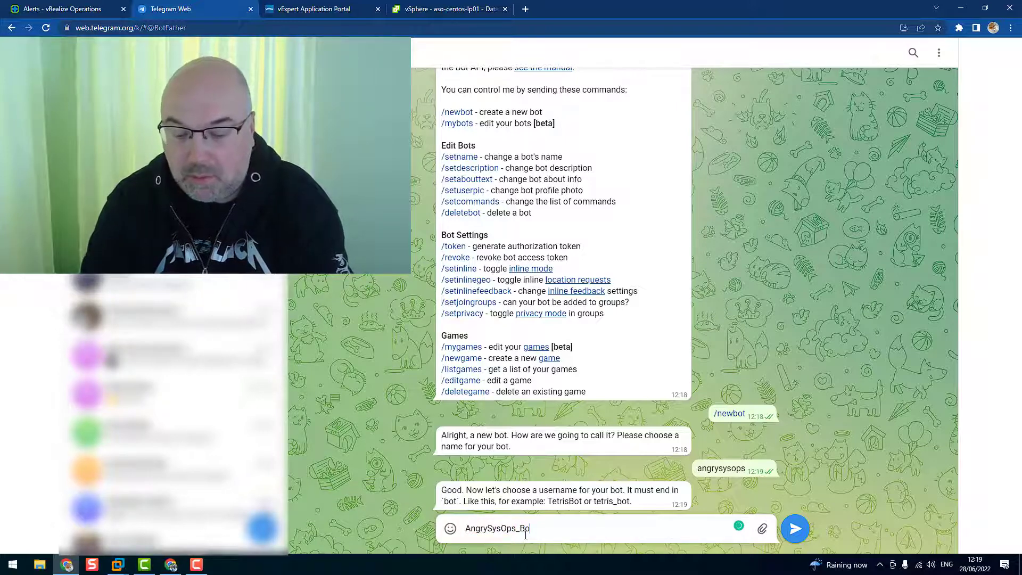
pyautogui.write('t')
pyautogui.press('Return')
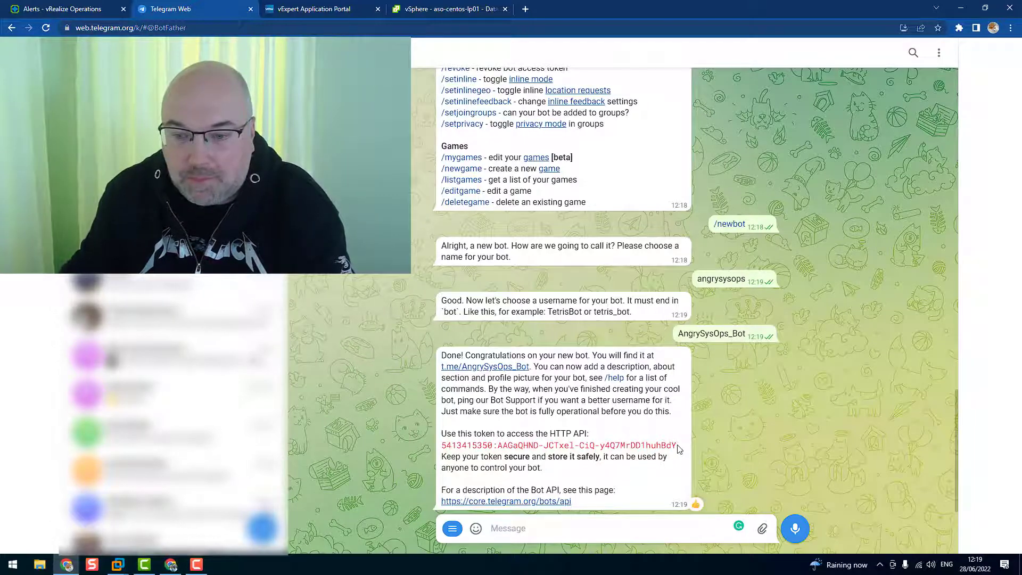
# Copy the new bot's HTTP API token from BotFather's reply and paste it into a new Notepad++ document.
pyautogui.moveTo(676, 447); pyautogui.dragTo(445, 450)
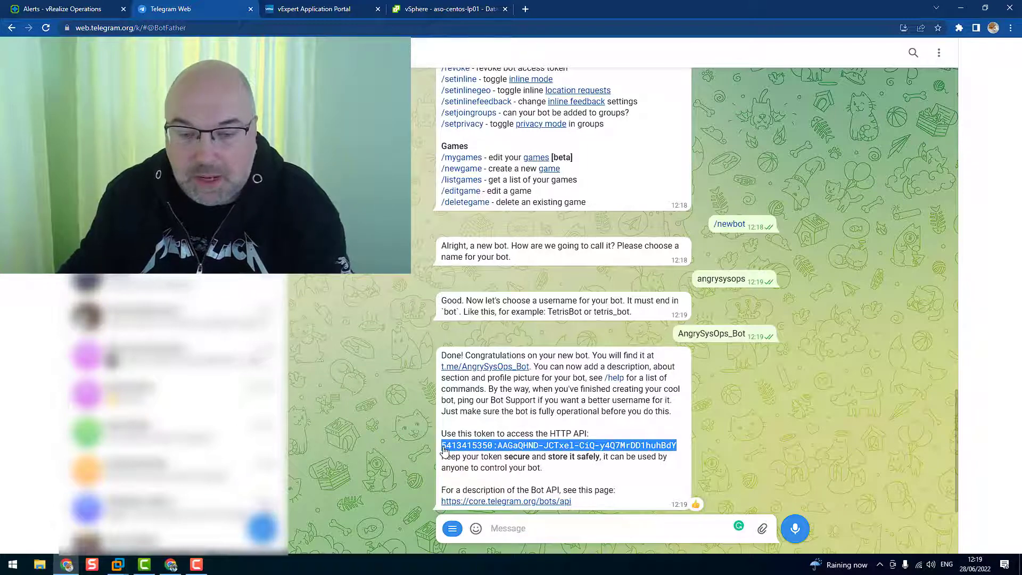
pyautogui.click(13, 566)
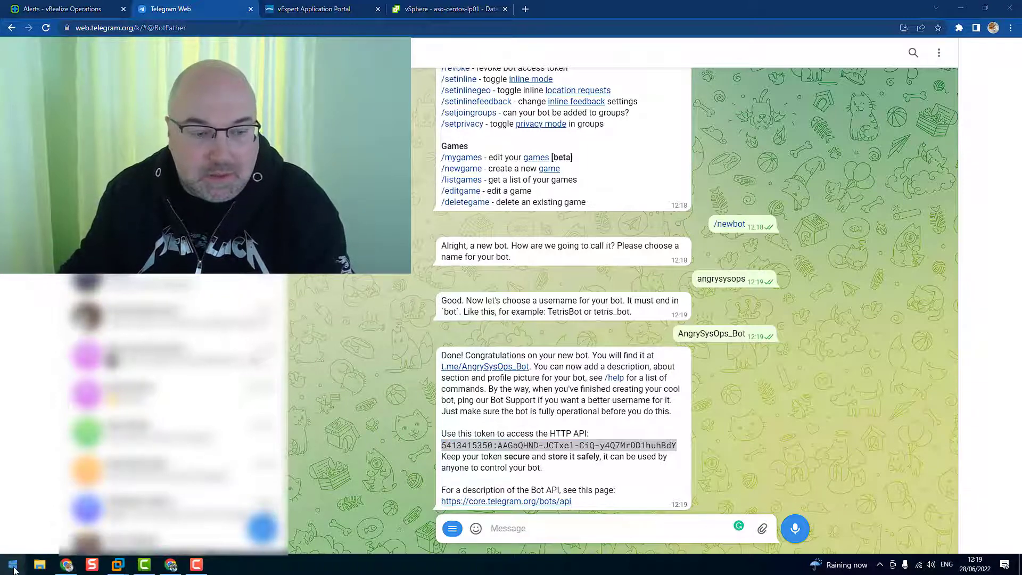
pyautogui.write('note')
pyautogui.press('Return')
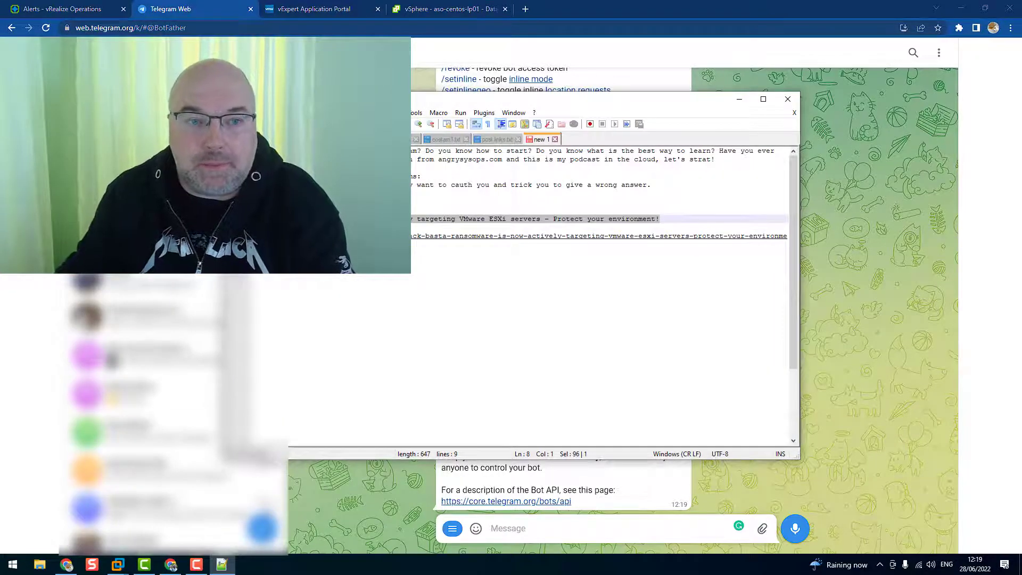
pyautogui.hotkey('ctrl', 'n')
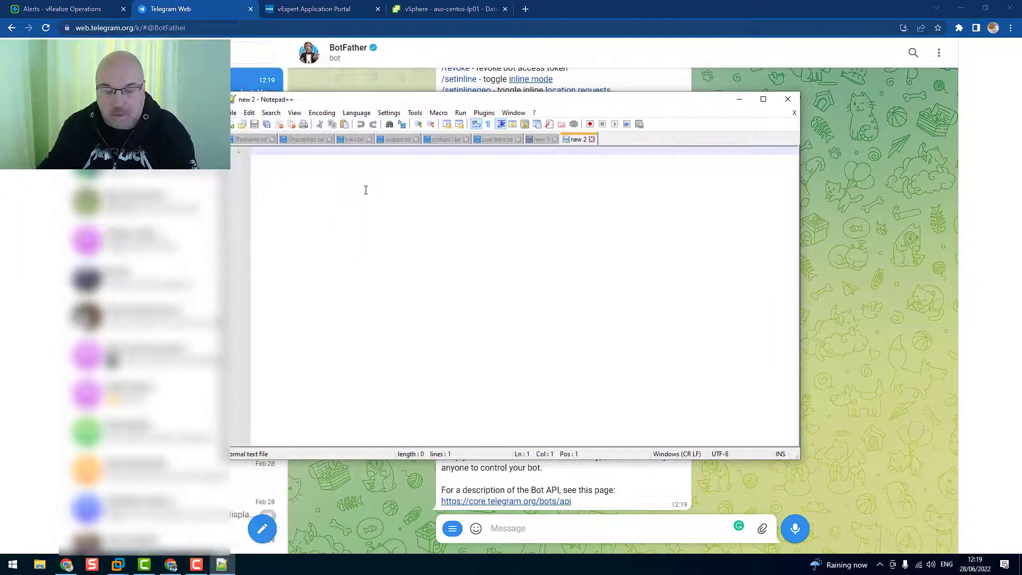
pyautogui.hotkey('ctrl', 'v')
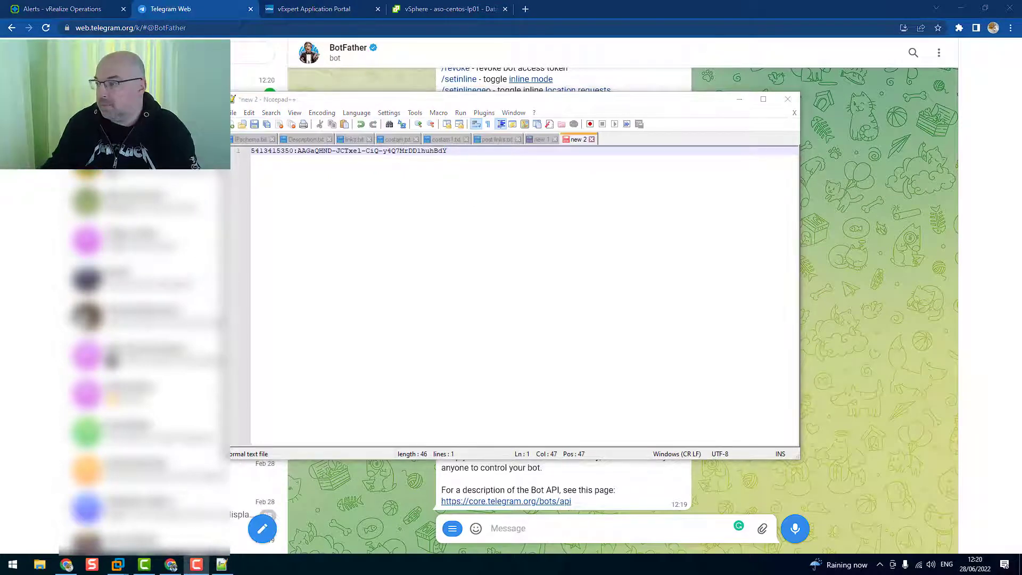
# Label the pasted token line with the prefix "bottoken = " and return to the Telegram chat.
pyautogui.click(250, 152)
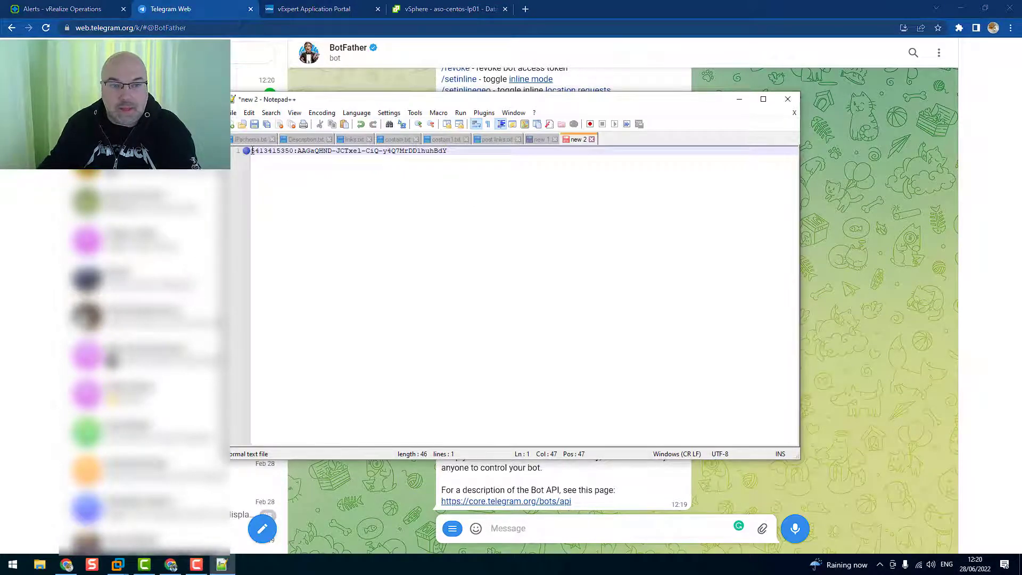
pyautogui.click(252, 152)
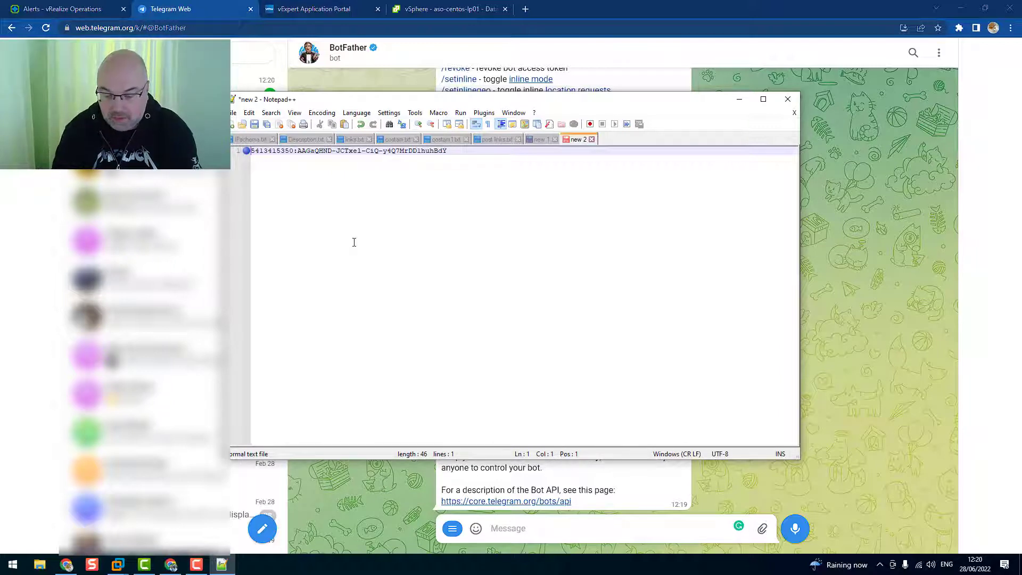
pyautogui.write('bot')
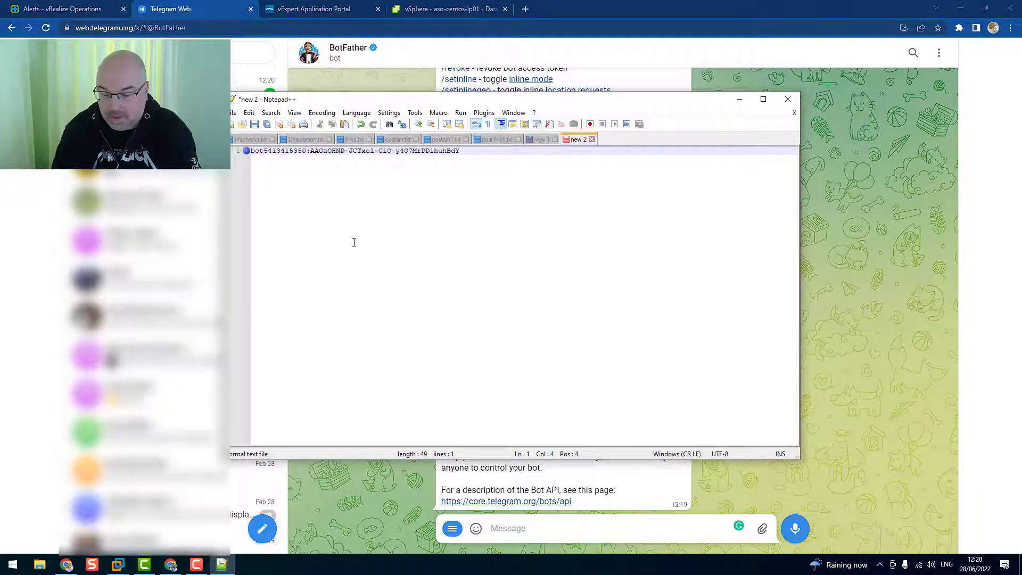
pyautogui.write('token =')
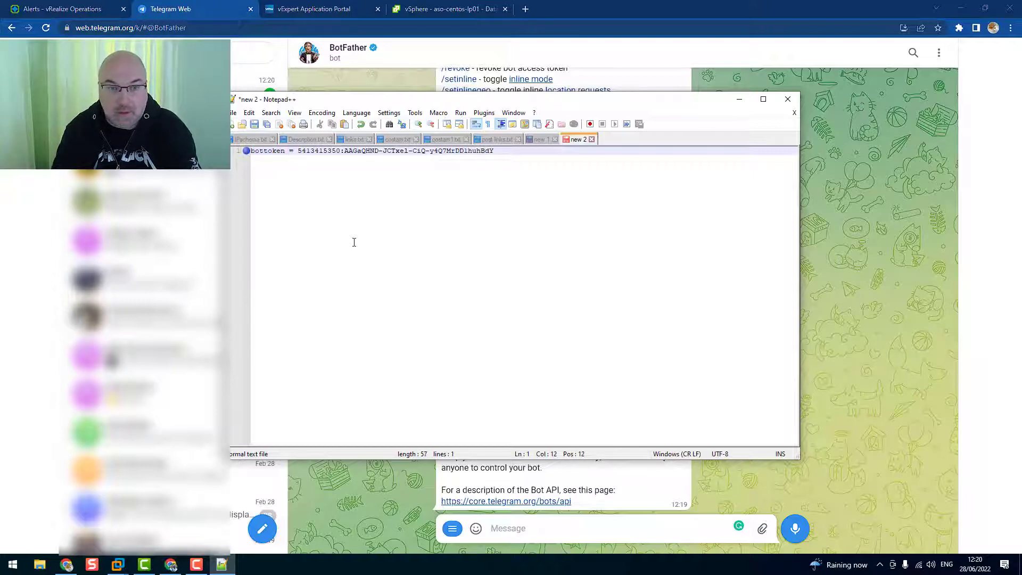
pyautogui.click(740, 99)
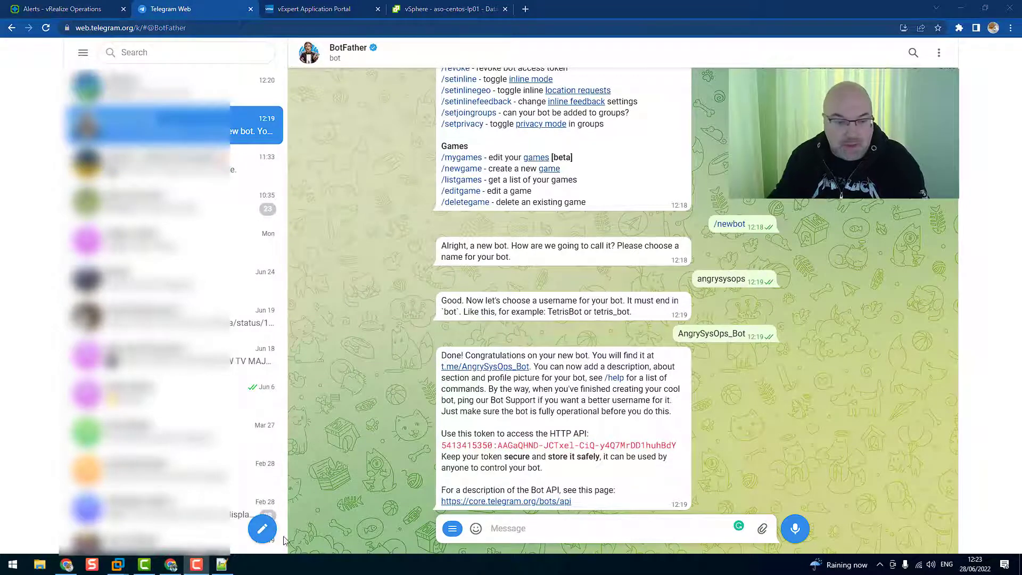
# Start a new Telegram group and add the angrysysops bot as its member.
pyautogui.click(264, 530)
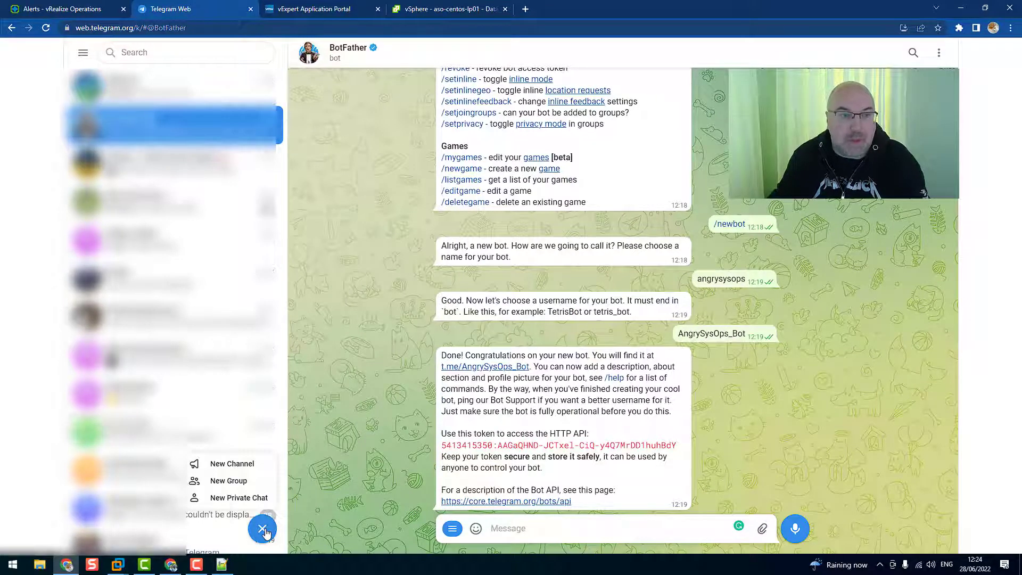
pyautogui.click(234, 481)
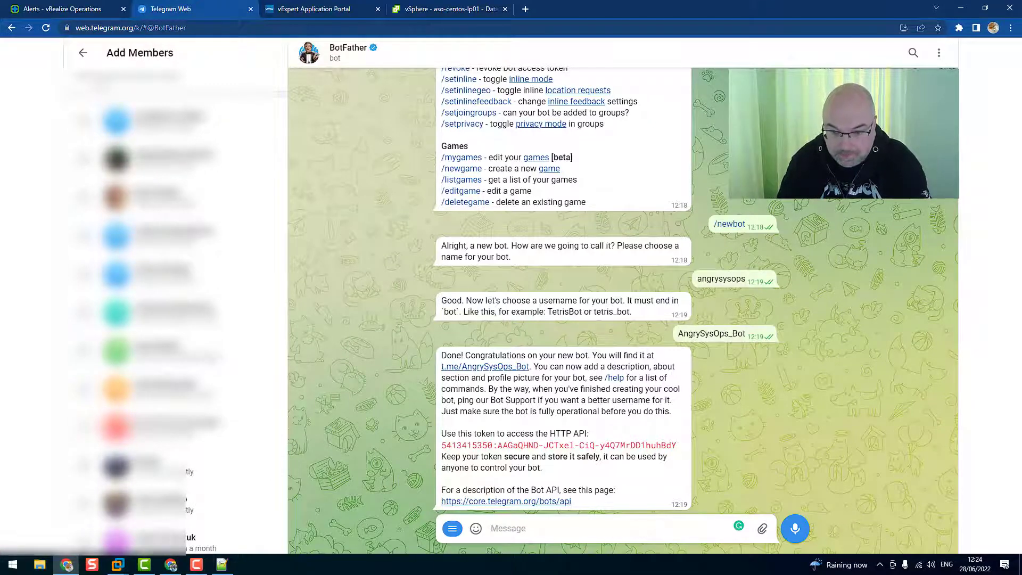
pyautogui.write('angrysys')
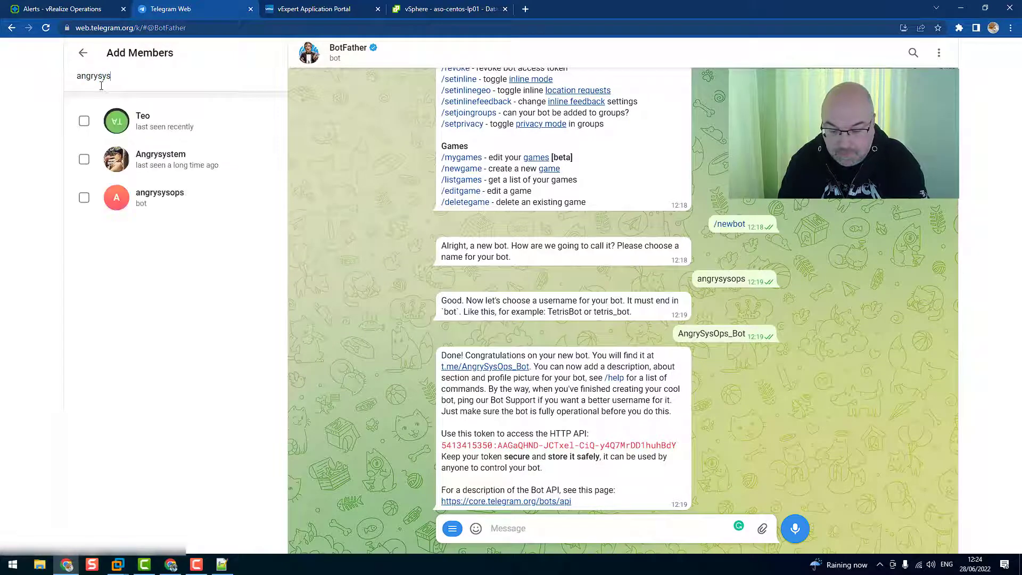
pyautogui.write('ops')
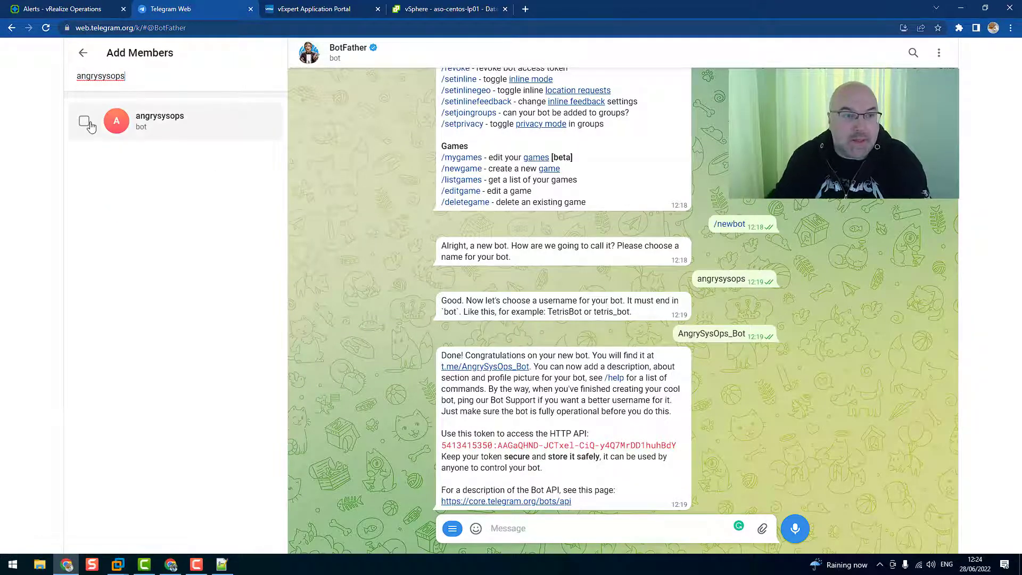
pyautogui.click(85, 122)
pyautogui.click(264, 528)
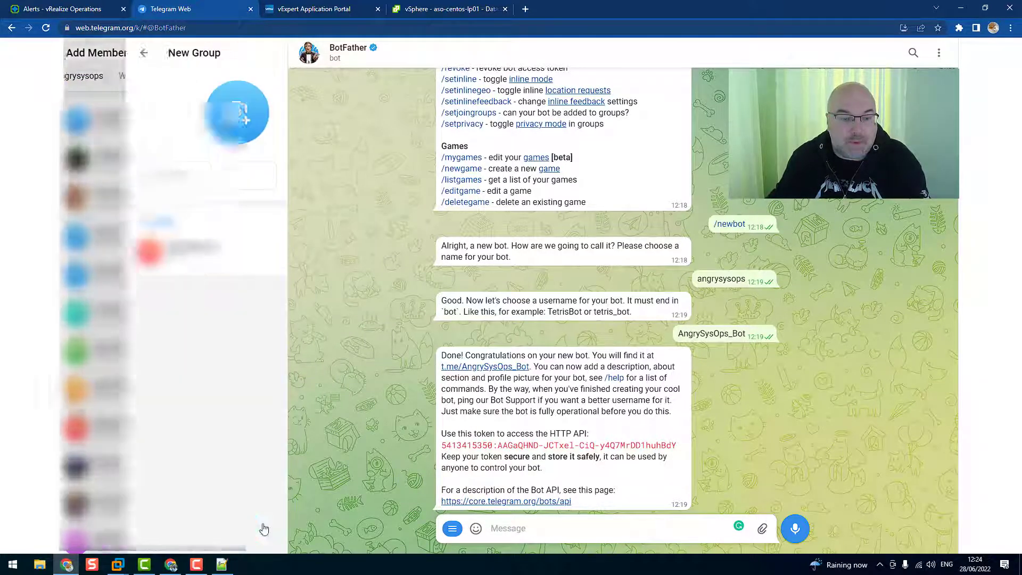
# Name the new group Alerts_From_vROps and create it.
pyautogui.click(125, 172)
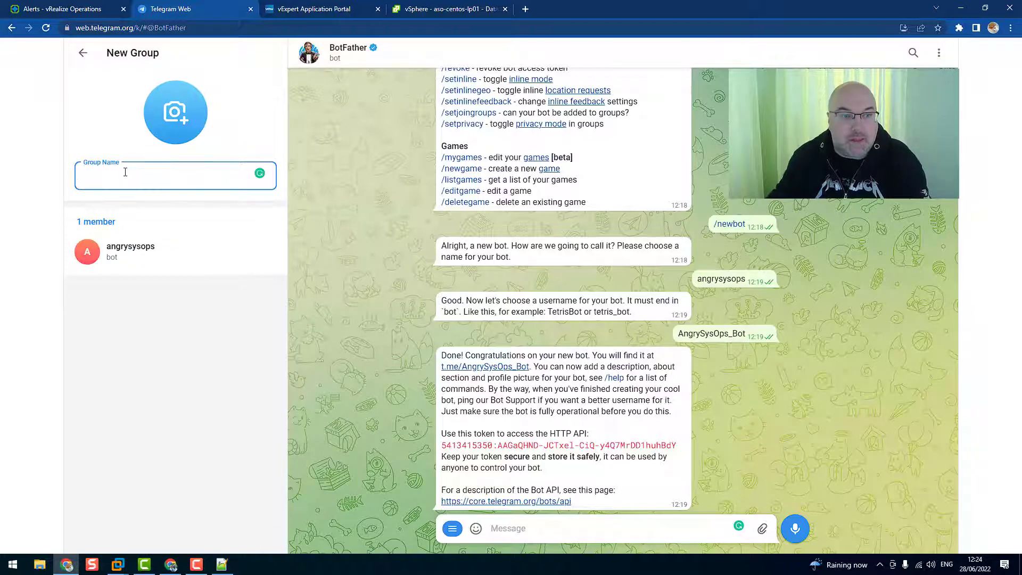
pyautogui.write('Aler')
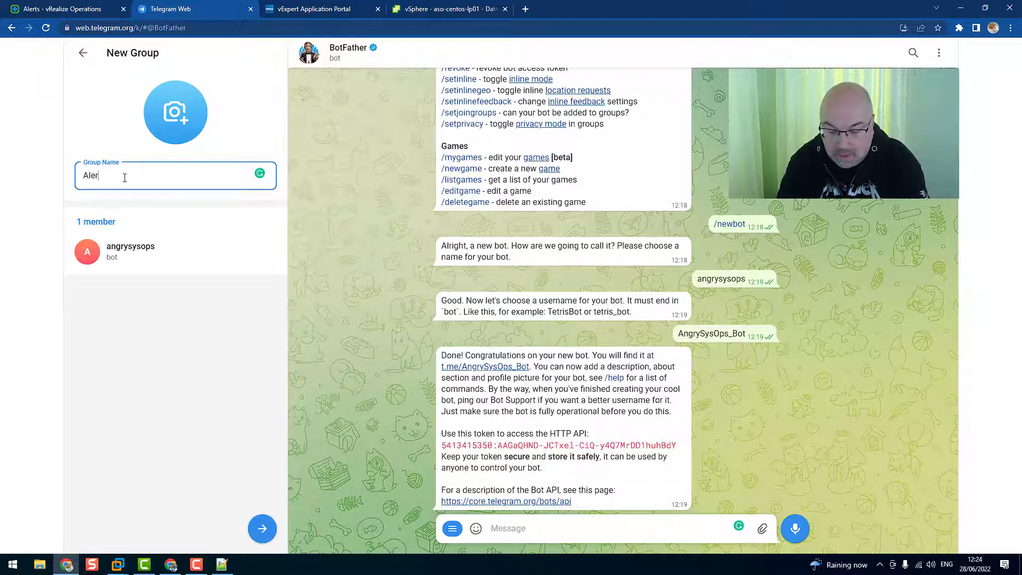
pyautogui.write('ts_')
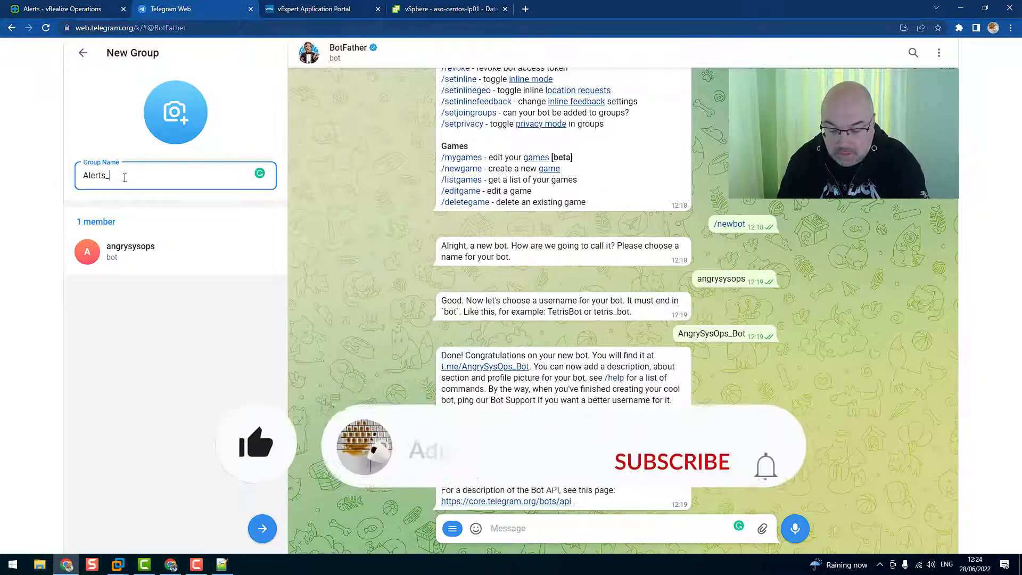
pyautogui.write('From')
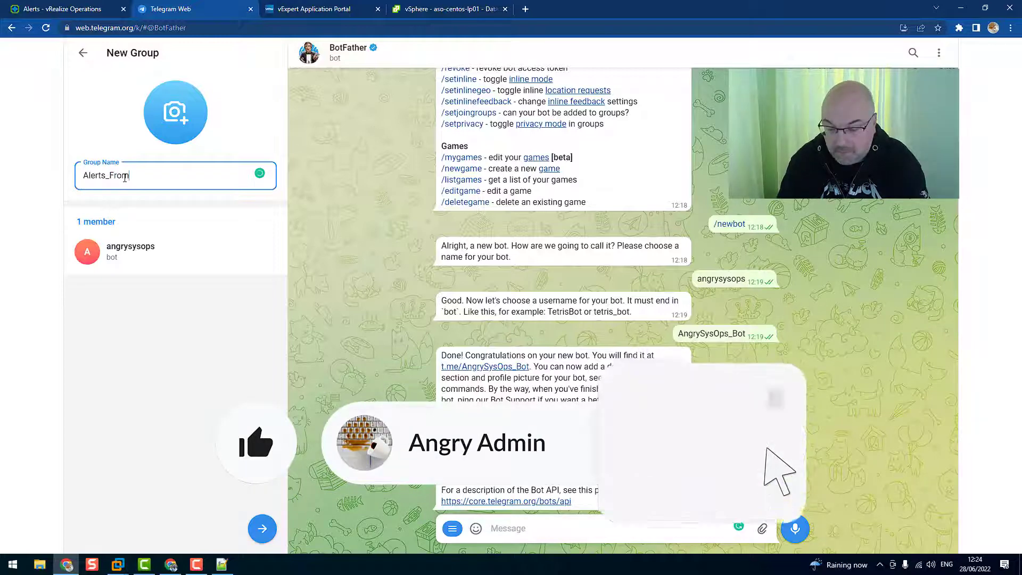
pyautogui.write('_v')
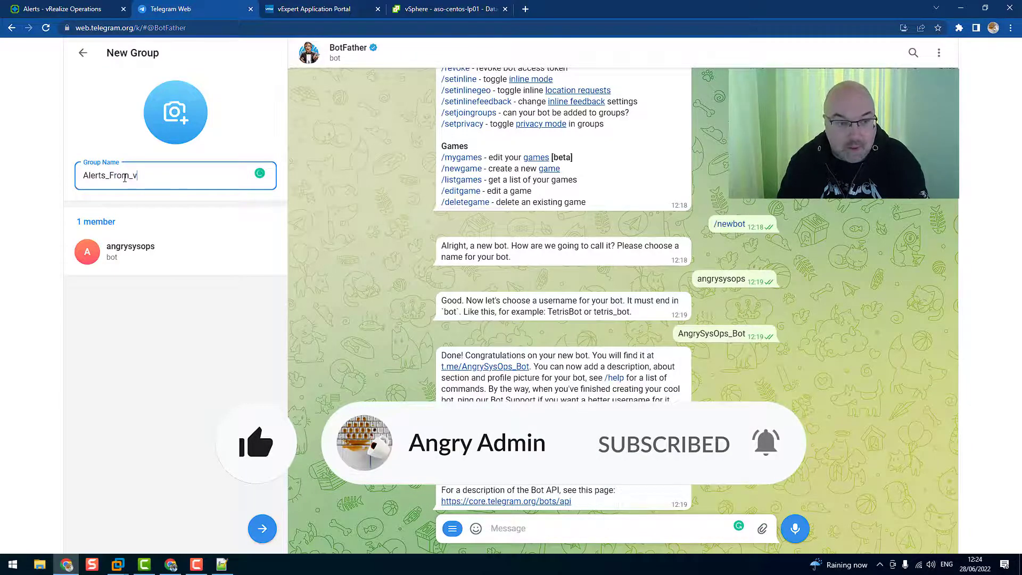
pyautogui.write('RO')
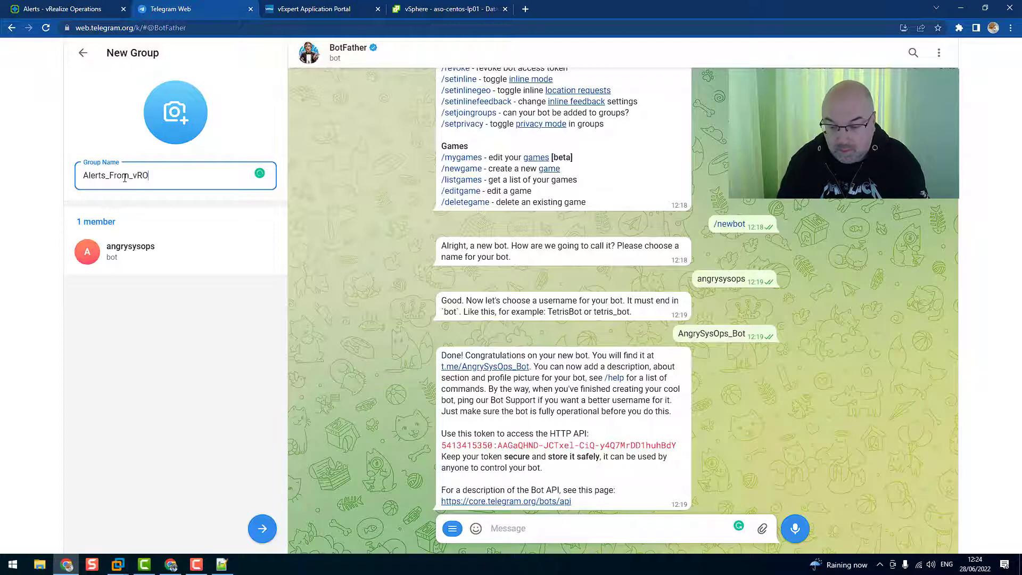
pyautogui.write('ps')
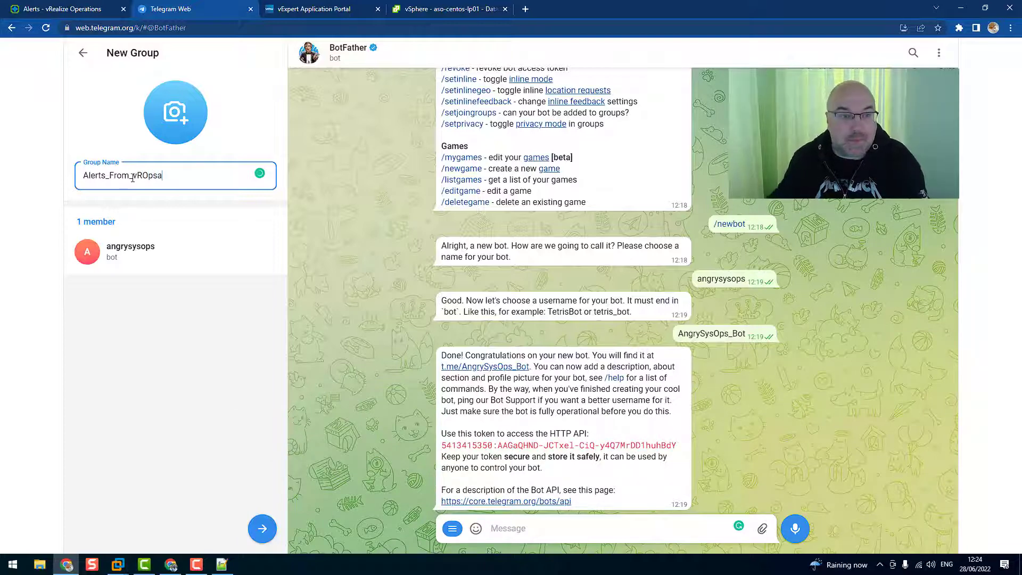
pyautogui.click(262, 528)
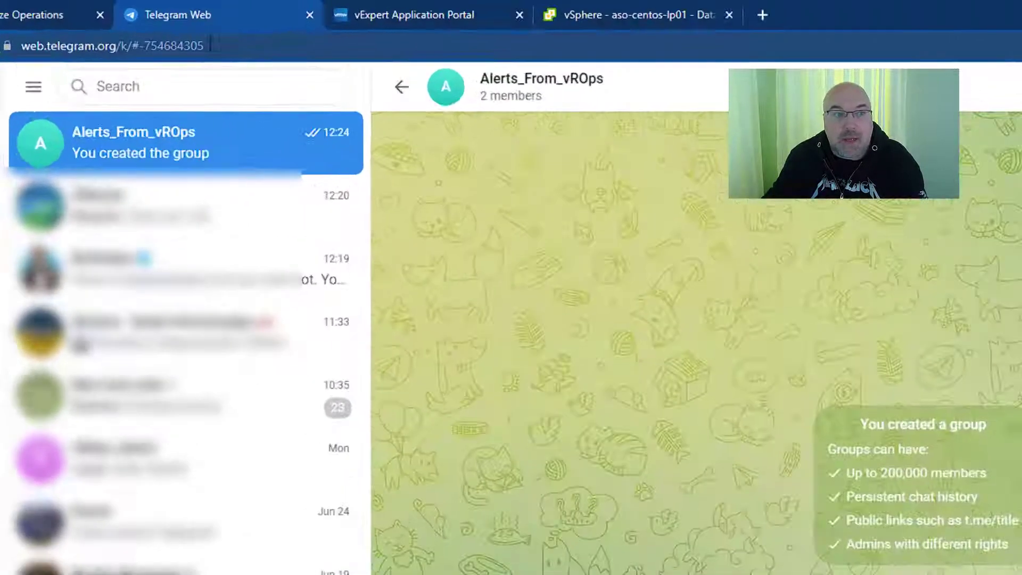
# Copy the group's chat ID, including the minus sign, from the page URL and record it in the Notepad++ document after "chatID = ".
pyautogui.moveTo(187, 28); pyautogui.dragTo(150, 28)
pyautogui.moveTo(139, 64); pyautogui.dragTo(132, 64)
pyautogui.hotkey('ctrl', 'c')
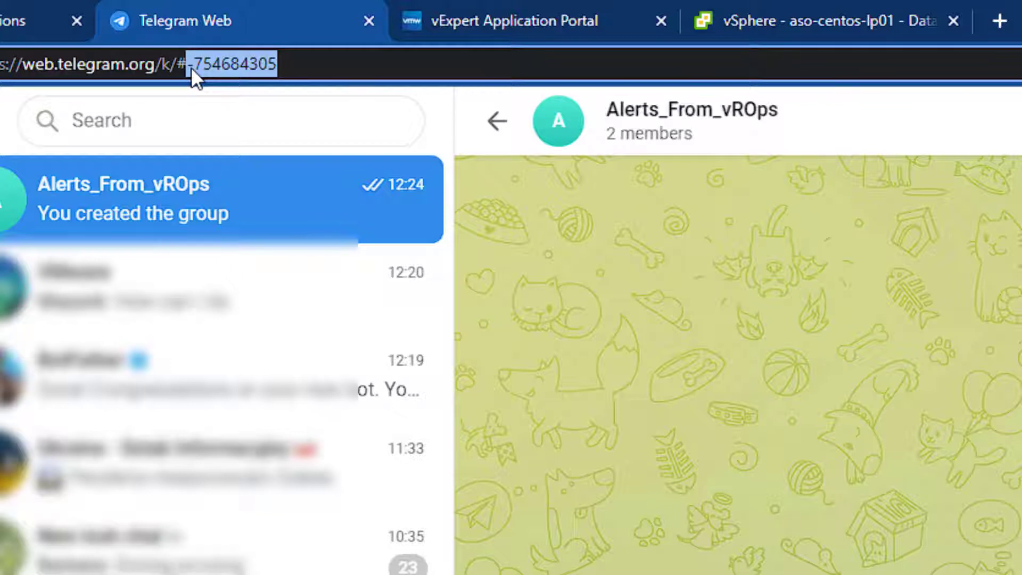
pyautogui.hotkey('alt', 'Tab')
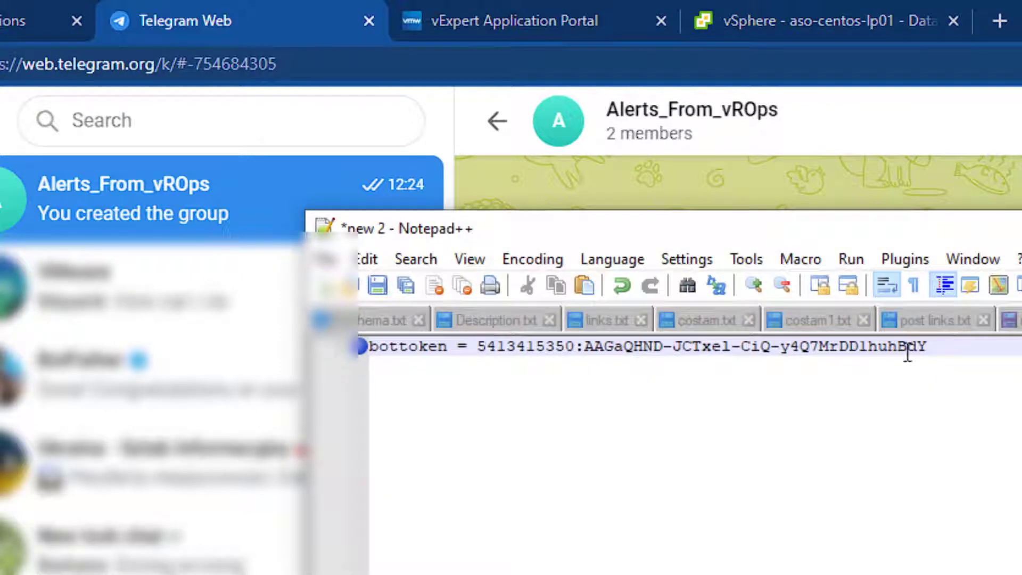
pyautogui.press('Return')
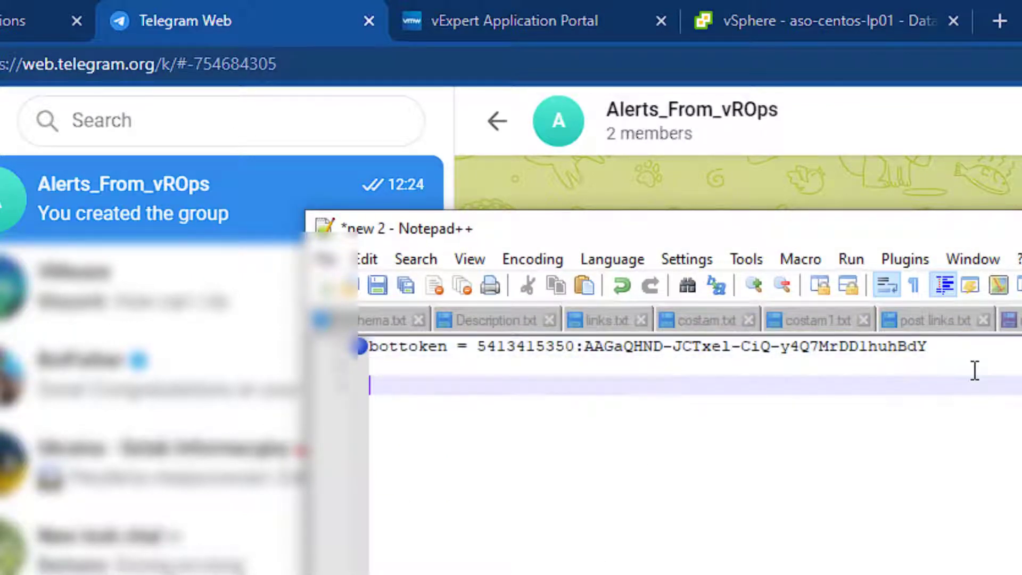
pyautogui.write('chatID')
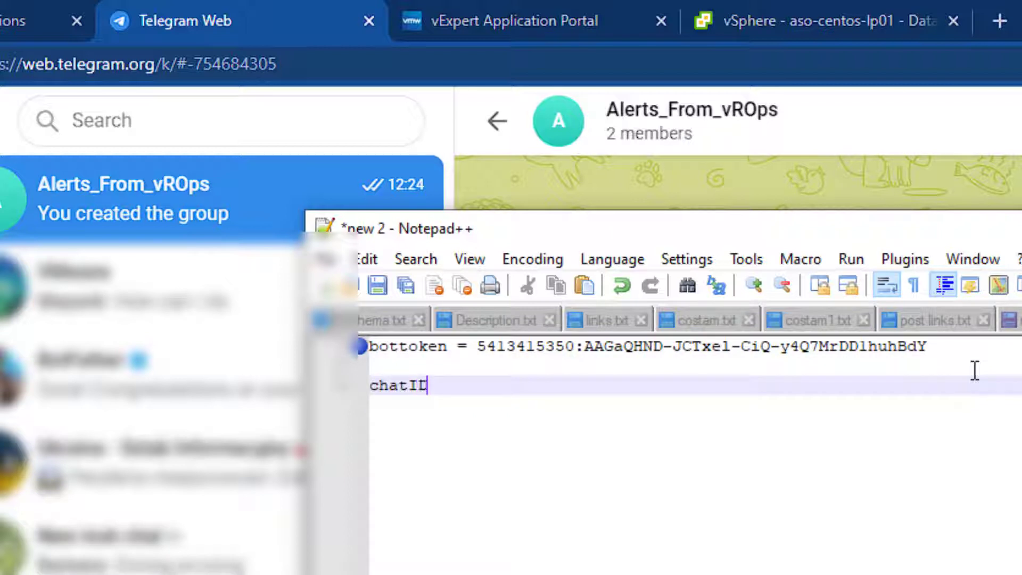
pyautogui.write(' =')
pyautogui.hotkey('ctrl', 'v')
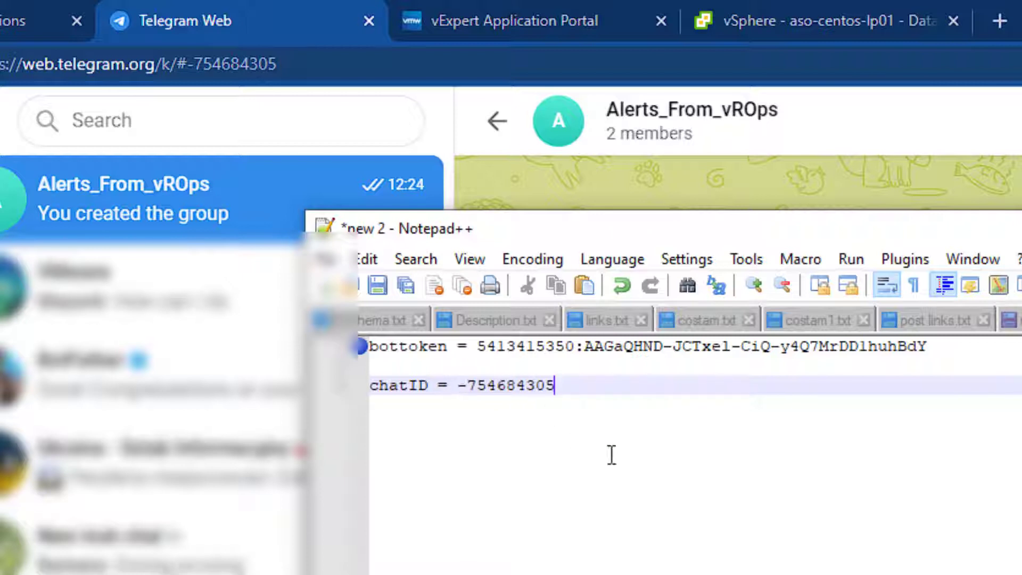
pyautogui.press('Return')
pyautogui.press('Return')
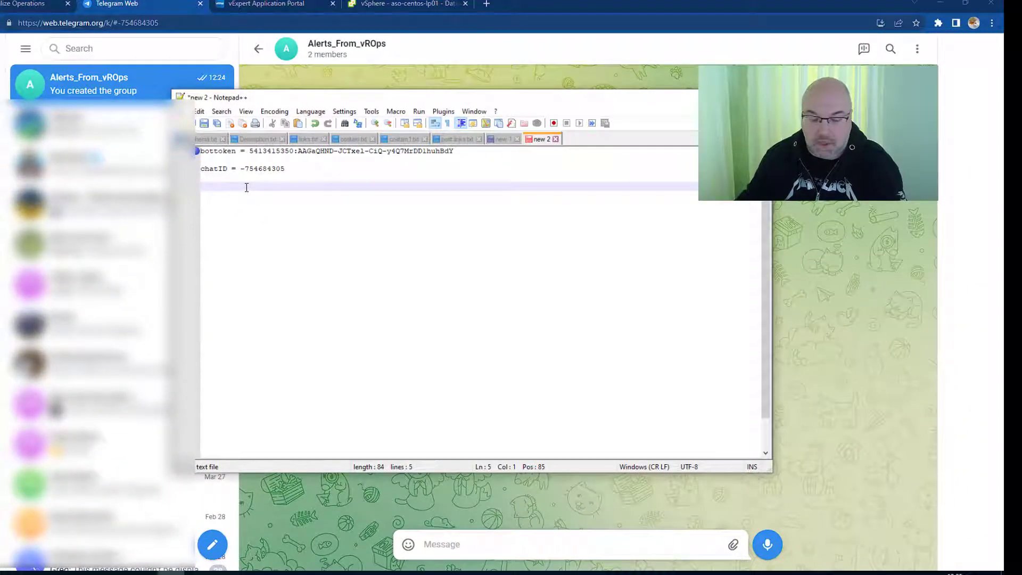
pyautogui.write('https://api.telegram.org/bot$token/sendMessage?chat_id=$chat&text=Hello+World')
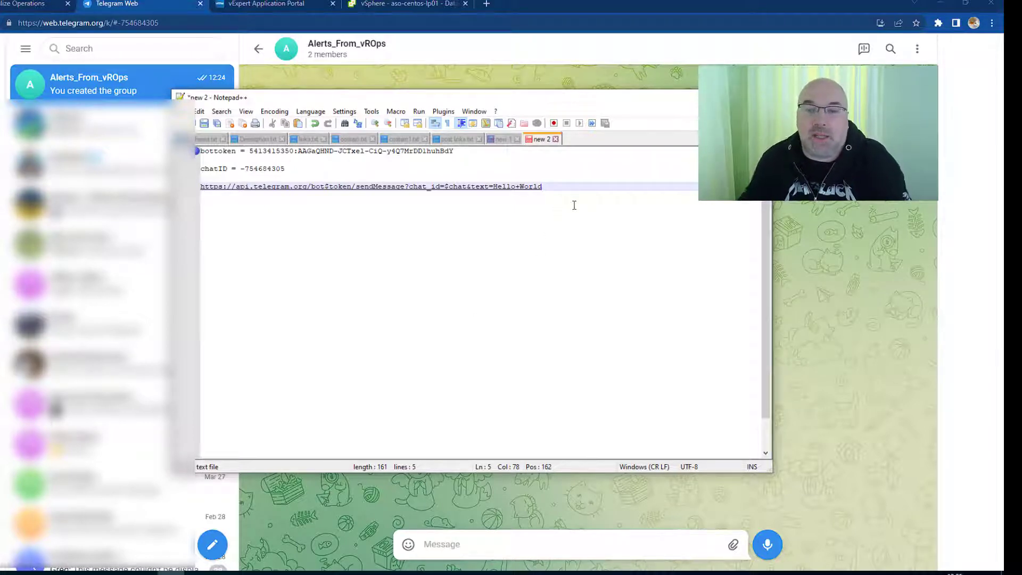
pyautogui.press('Return')
pyautogui.press('Return')
pyautogui.press('Return')
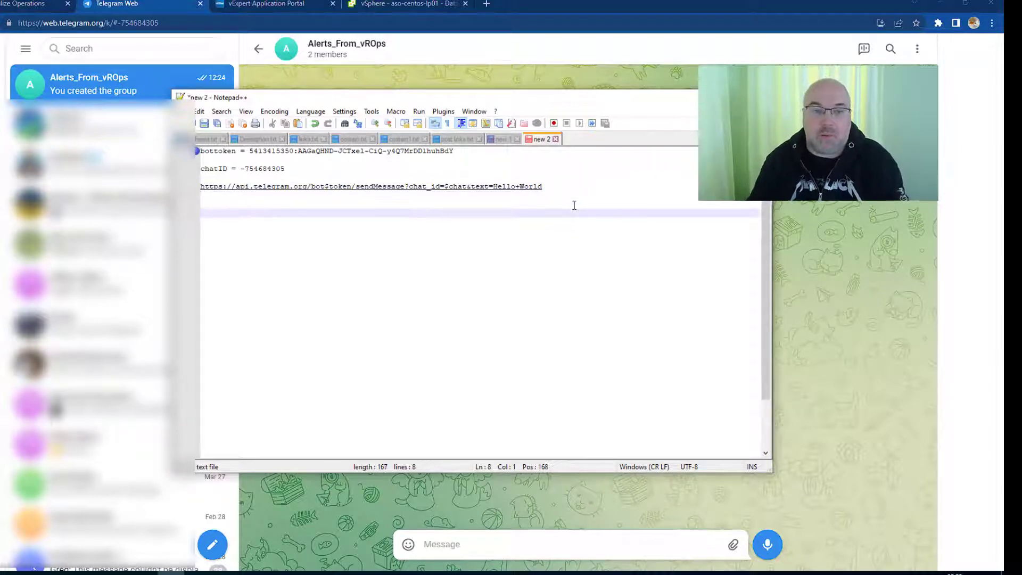
pyautogui.write('https://api.telegram.org/bot$token/sendMessage?chat_id=$chat&text=Hello+World')
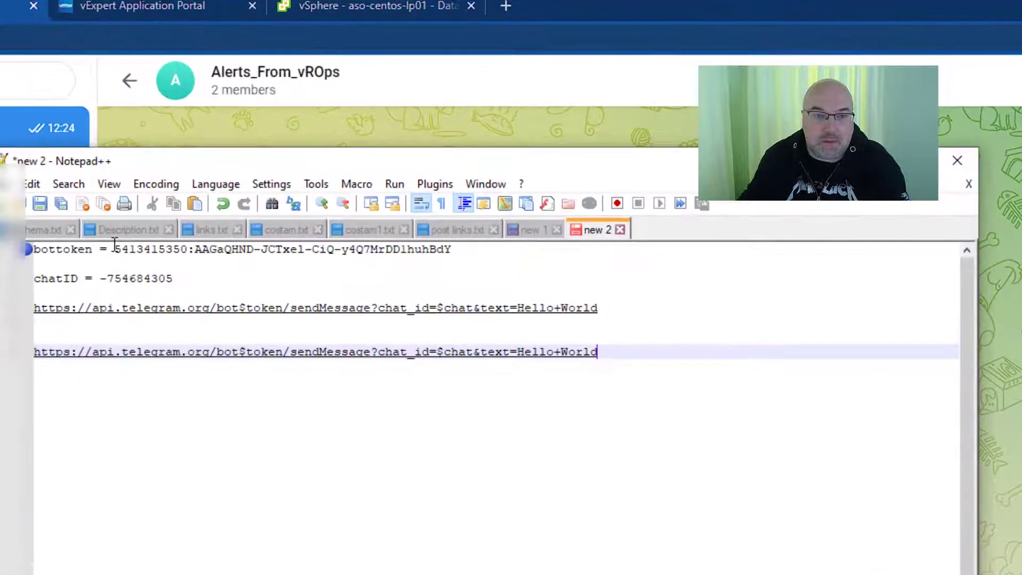
# Replace the $token placeholder in the second URL with the bot token copied from the bottoken line.
pyautogui.moveTo(250, 151); pyautogui.dragTo(308, 156)
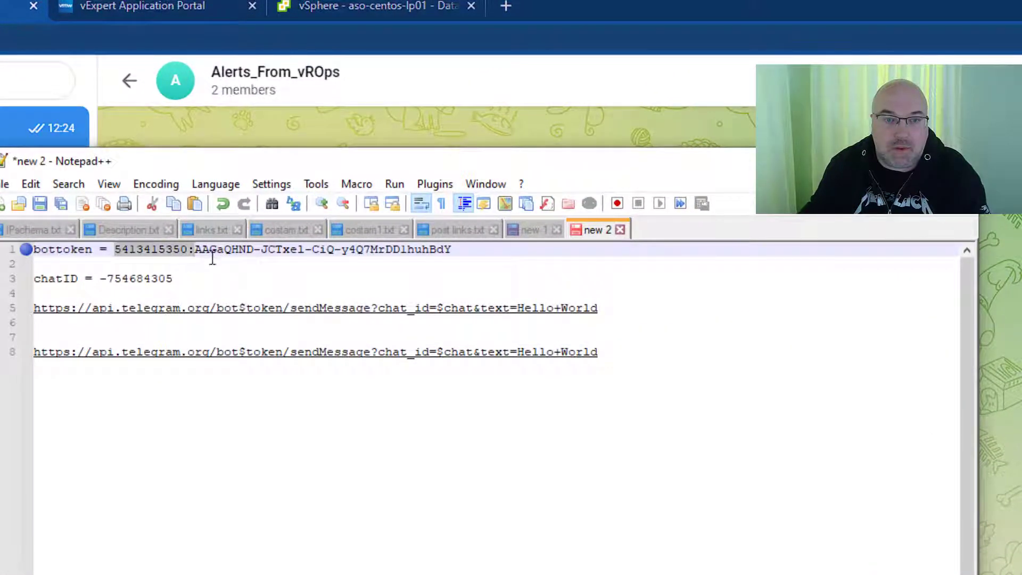
pyautogui.moveTo(213, 258); pyautogui.dragTo(454, 251)
pyautogui.hotkey('ctrl', 'c')
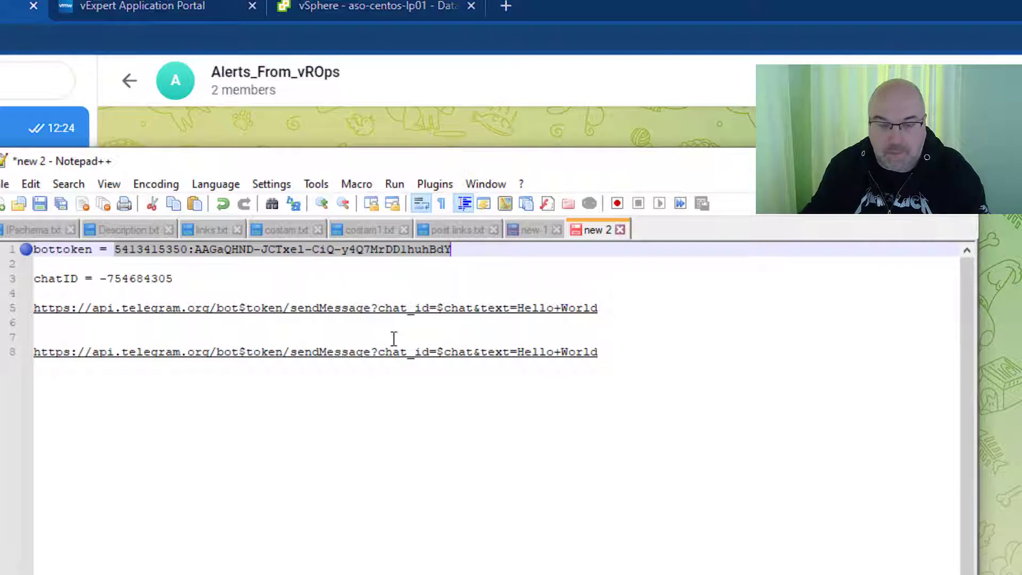
pyautogui.click(286, 358)
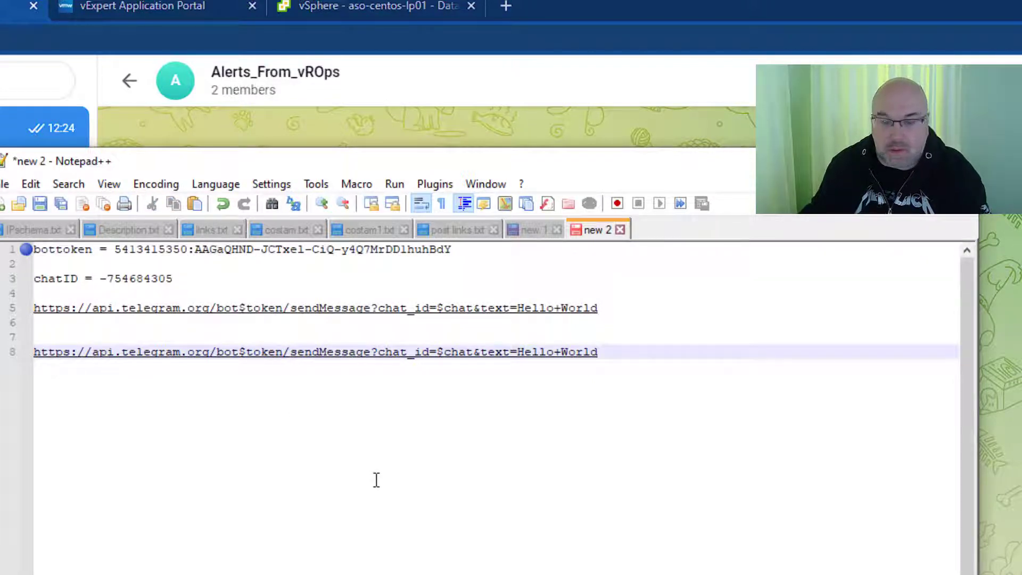
pyautogui.press('BackSpace')
pyautogui.press('BackSpace')
pyautogui.press('BackSpace')
pyautogui.press('BackSpace')
pyautogui.press('BackSpace')
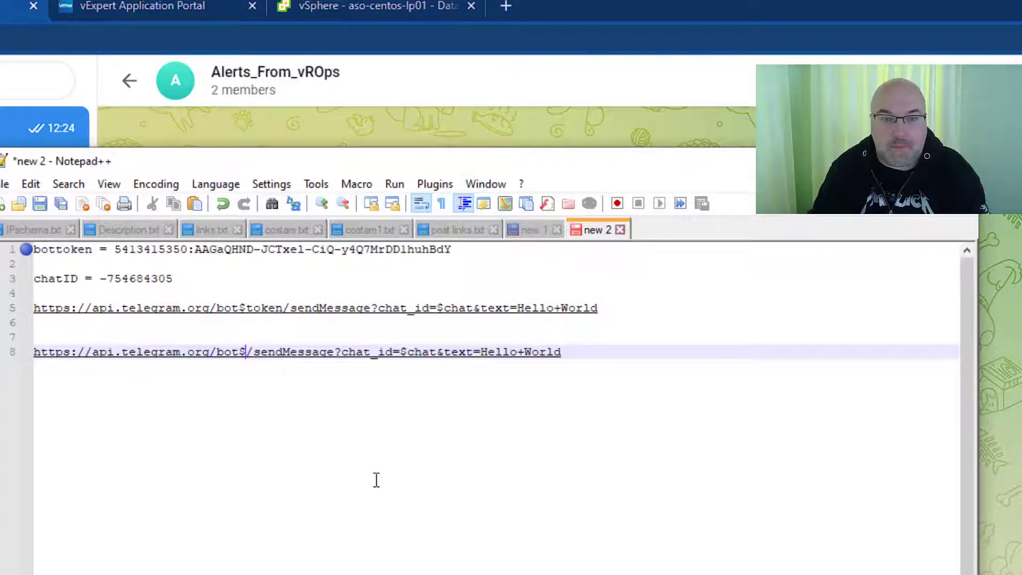
pyautogui.hotkey('ctrl', 'v')
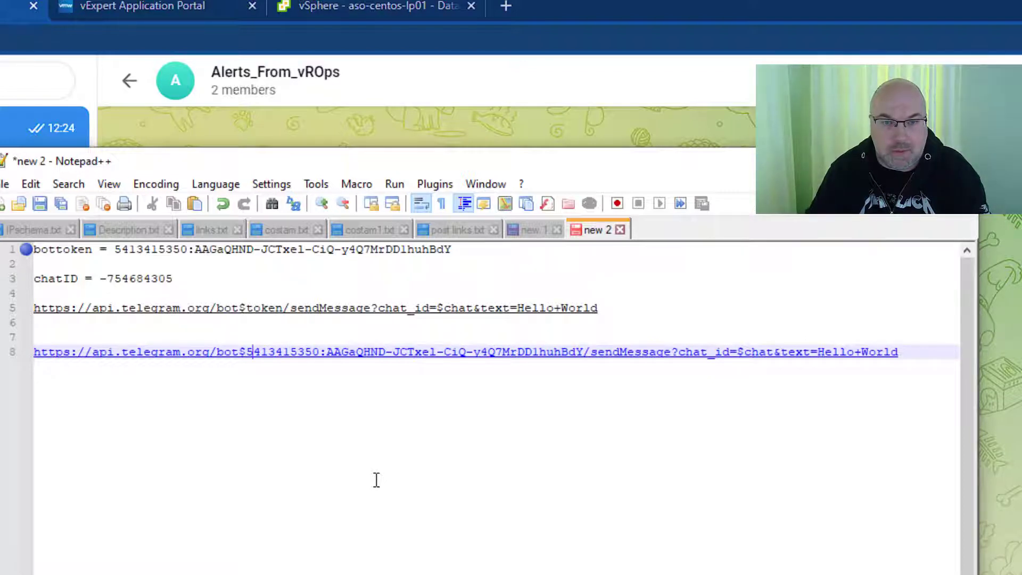
pyautogui.press('BackSpace')
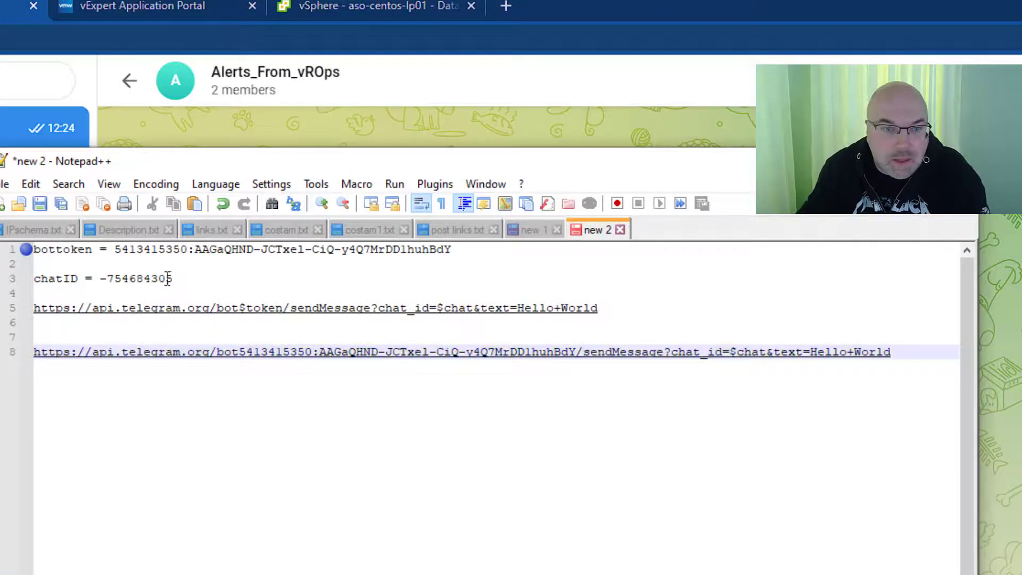
# Replace the $chat placeholder in the second URL with the chat ID copied from the chatID line.
pyautogui.moveTo(174, 278); pyautogui.dragTo(103, 278)
pyautogui.hotkey('ctrl', 'c')
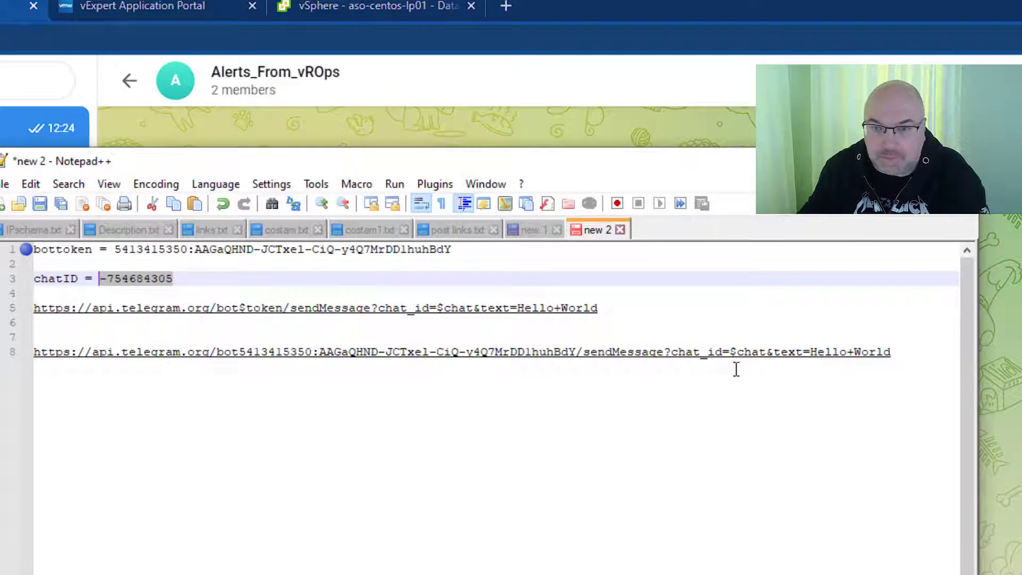
pyautogui.click(910, 350)
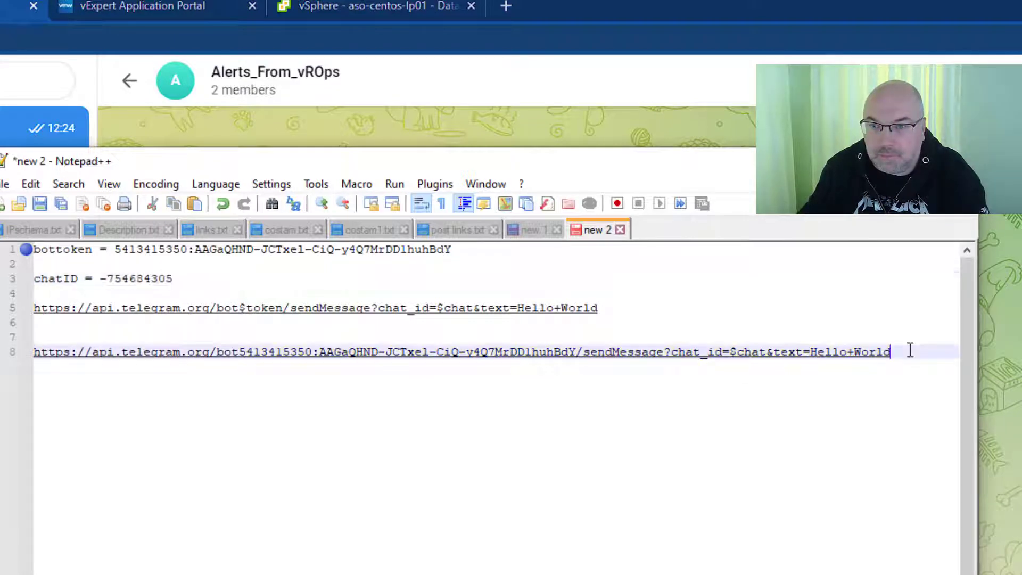
pyautogui.press('Left')
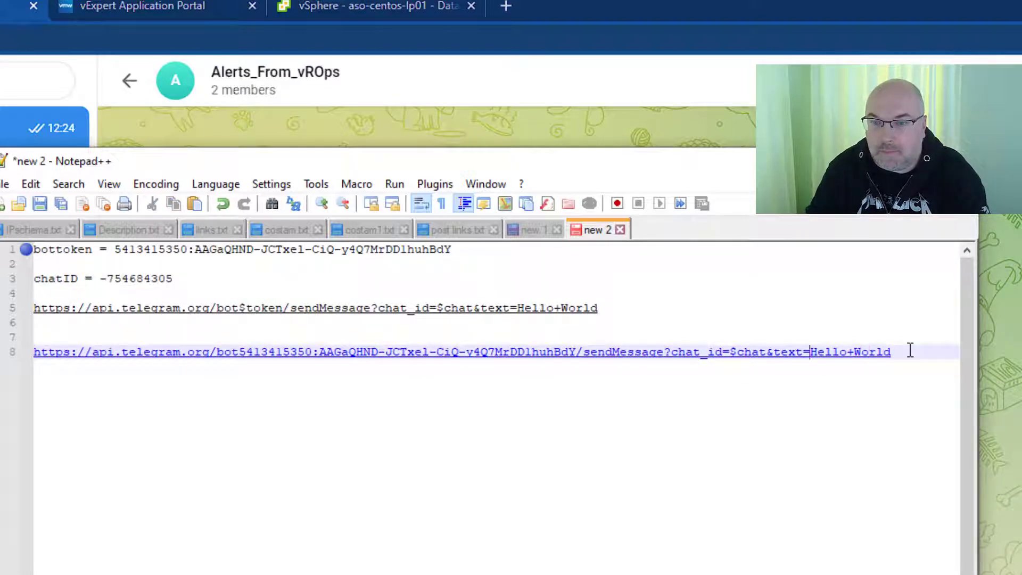
pyautogui.press('BackSpace')
pyautogui.press('BackSpace')
pyautogui.press('BackSpace')
pyautogui.press('BackSpace')
pyautogui.press('BackSpace')
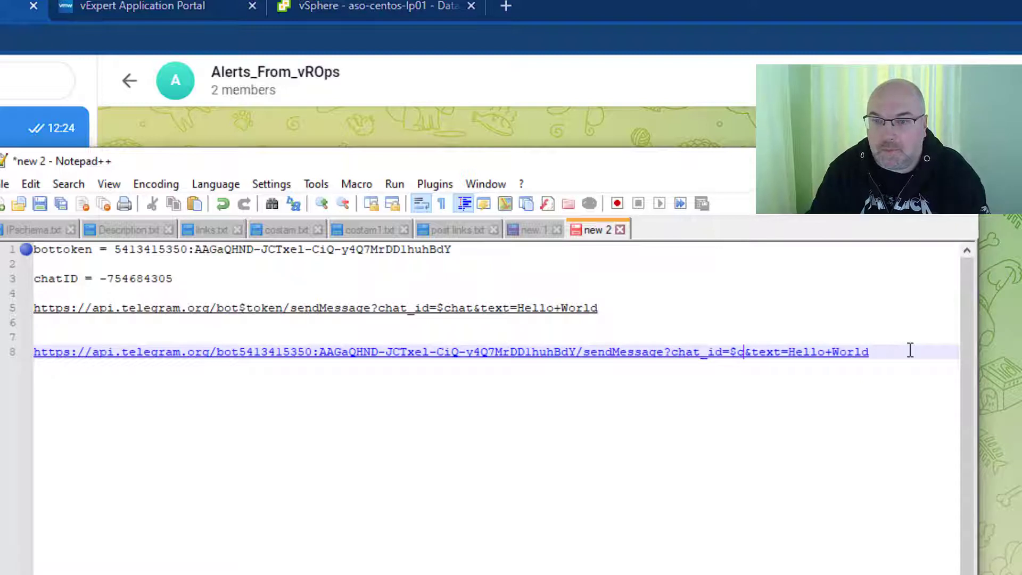
pyautogui.hotkey('ctrl', 'v')
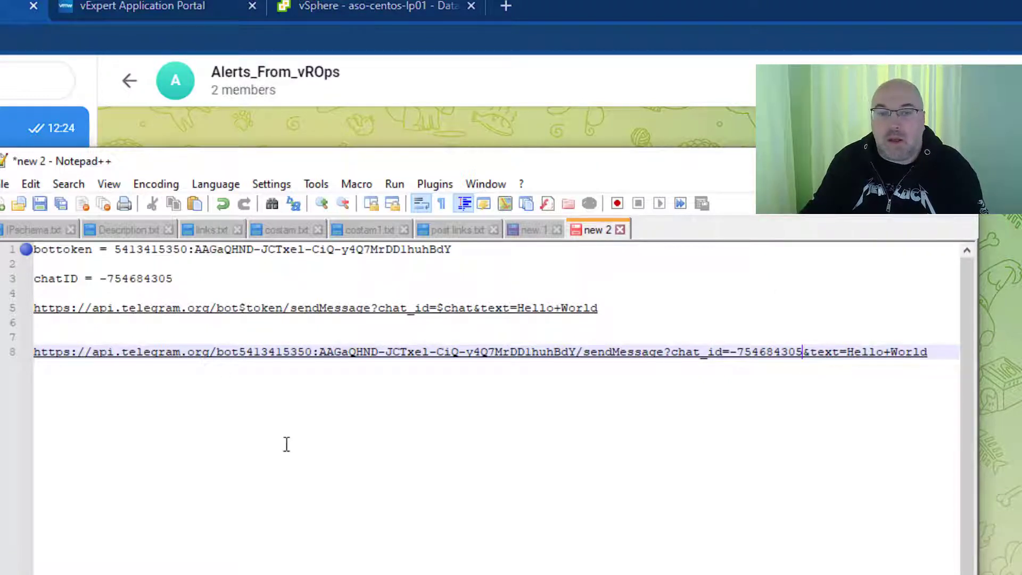
# Copy the completed sendMessage URL from the last line and put the Notepad++ window away to reveal the Telegram group.
pyautogui.click(935, 354)
pyautogui.moveTo(935, 354); pyautogui.dragTo(33, 353)
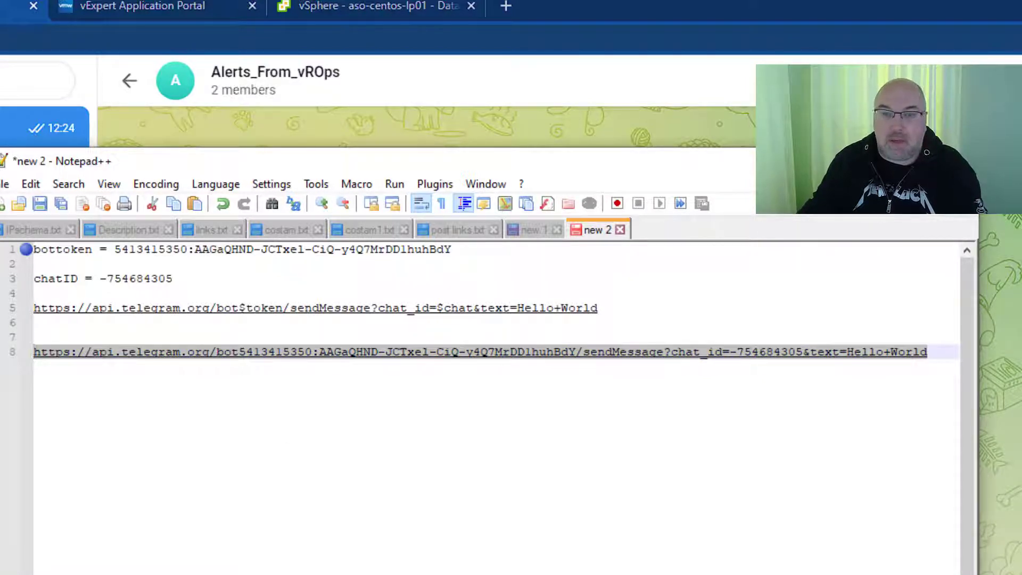
pyautogui.click(873, 161)
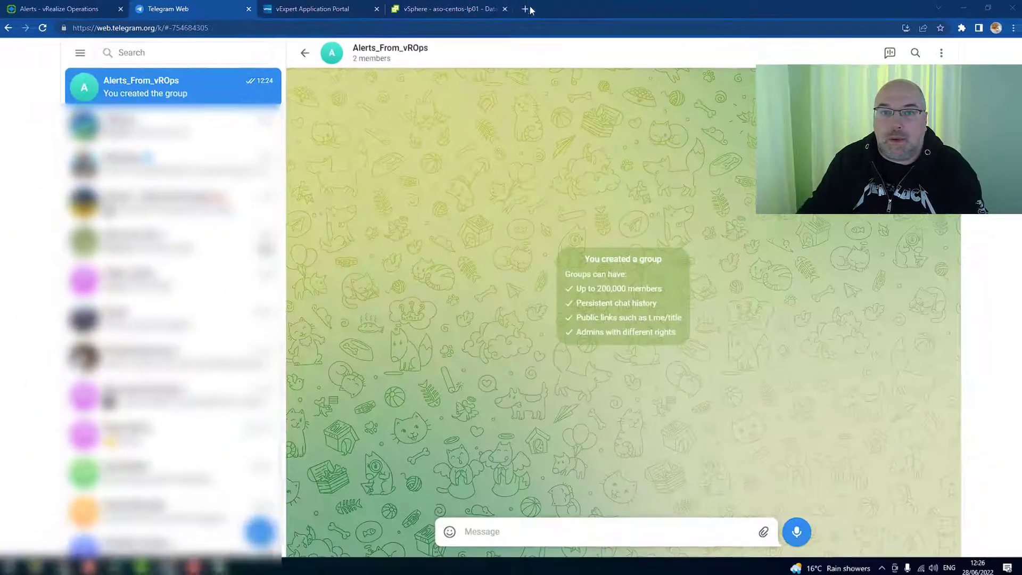
# Open a new browser tab, detach it as a separate window, and shrink it so it sits over the upper part of the Telegram chat.
pyautogui.click(506, 6)
pyautogui.moveTo(527, 12); pyautogui.dragTo(744, 55)
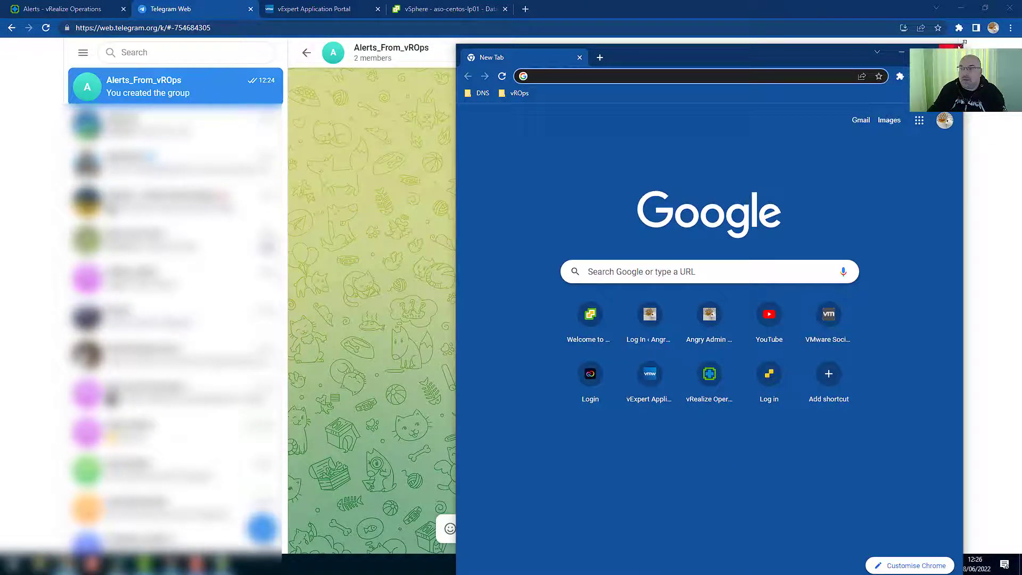
pyautogui.moveTo(960, 44); pyautogui.dragTo(834, 343)
pyautogui.moveTo(744, 341); pyautogui.dragTo(792, 103)
# Load the copied sendMessage URL with the bot token in the small window, and switch to the vRealize Operations Alerts page.
pyautogui.click(716, 119)
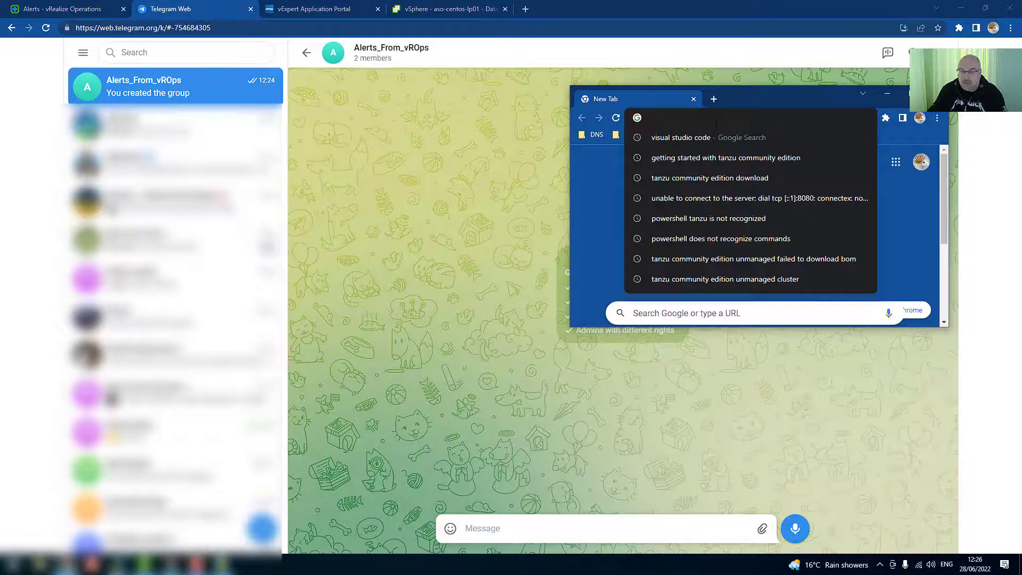
pyautogui.hotkey('ctrl', 'v')
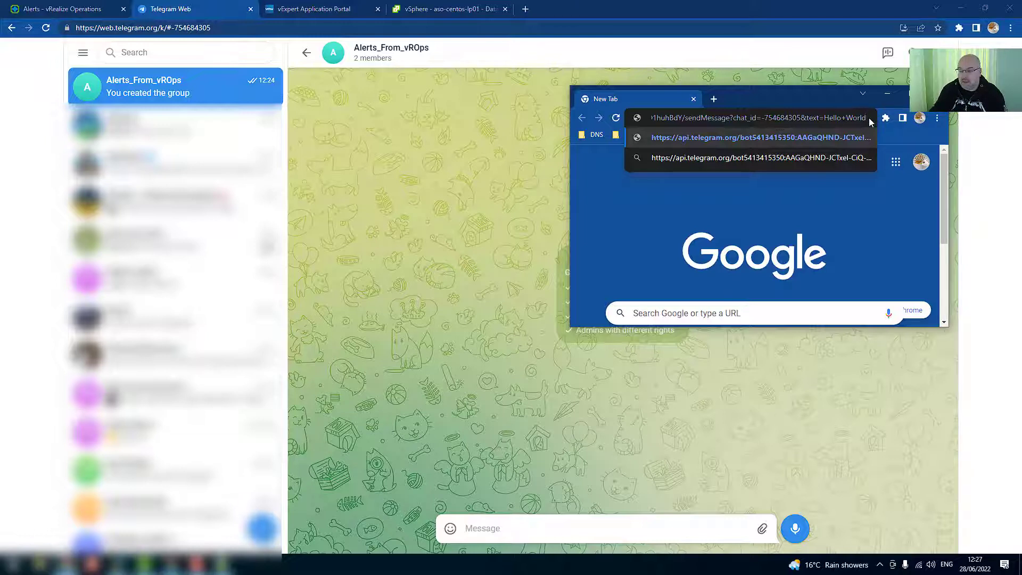
pyautogui.press('Return')
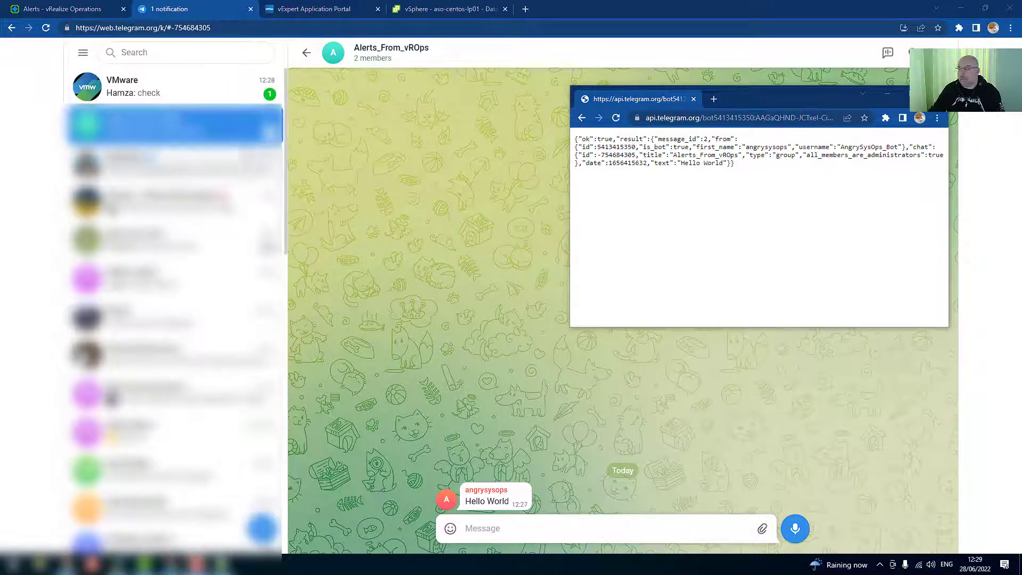
pyautogui.click(68, 6)
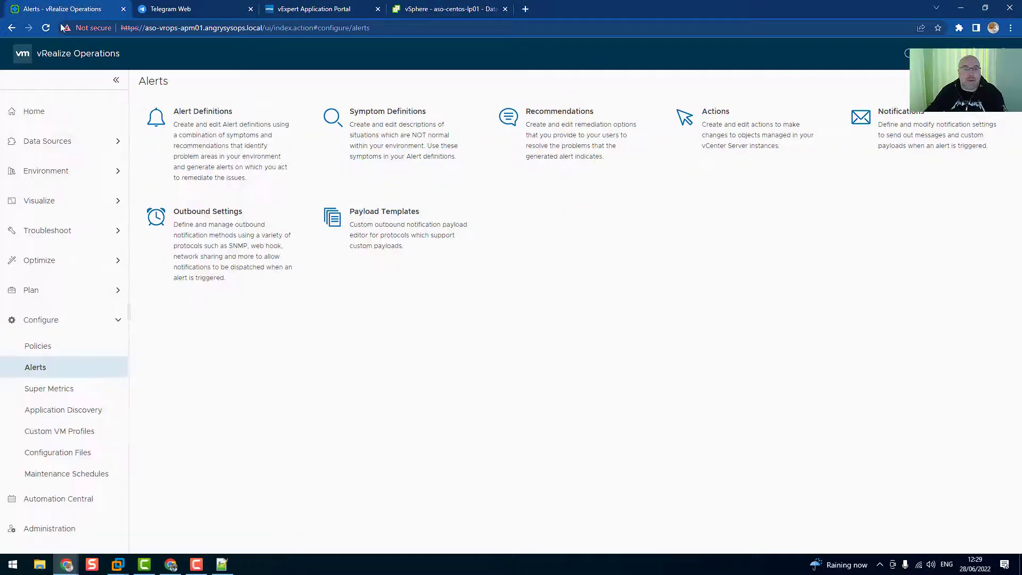
# Open the Outbound Settings page in the alert configuration, starting from the vRealize Operations home page.
pyautogui.click(53, 123)
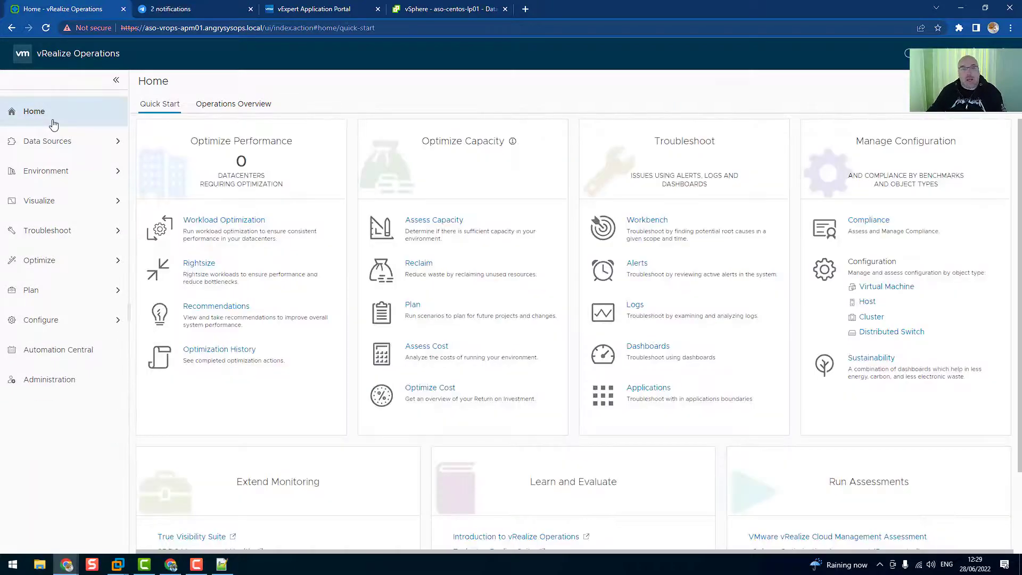
pyautogui.click(45, 322)
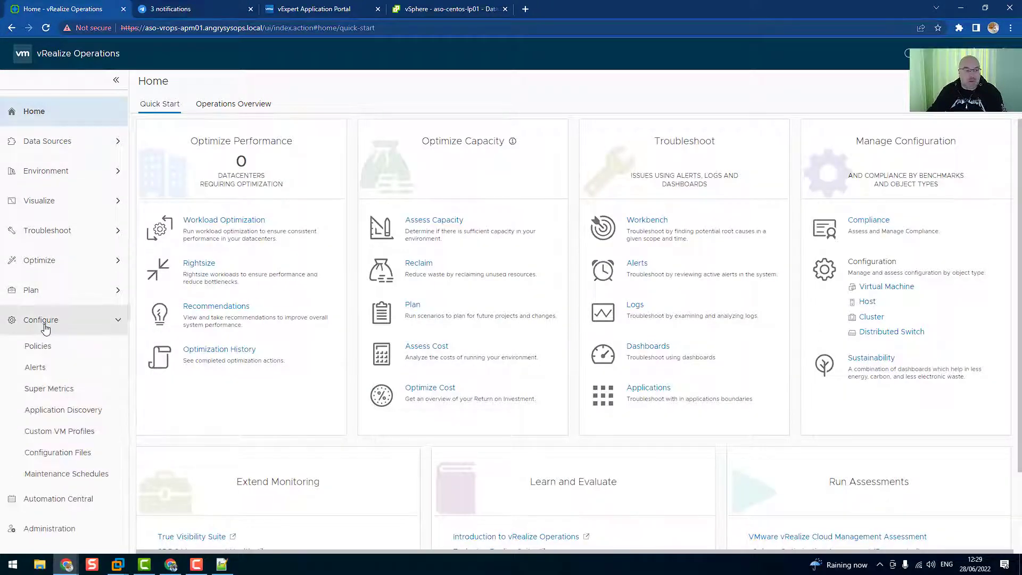
pyautogui.click(46, 367)
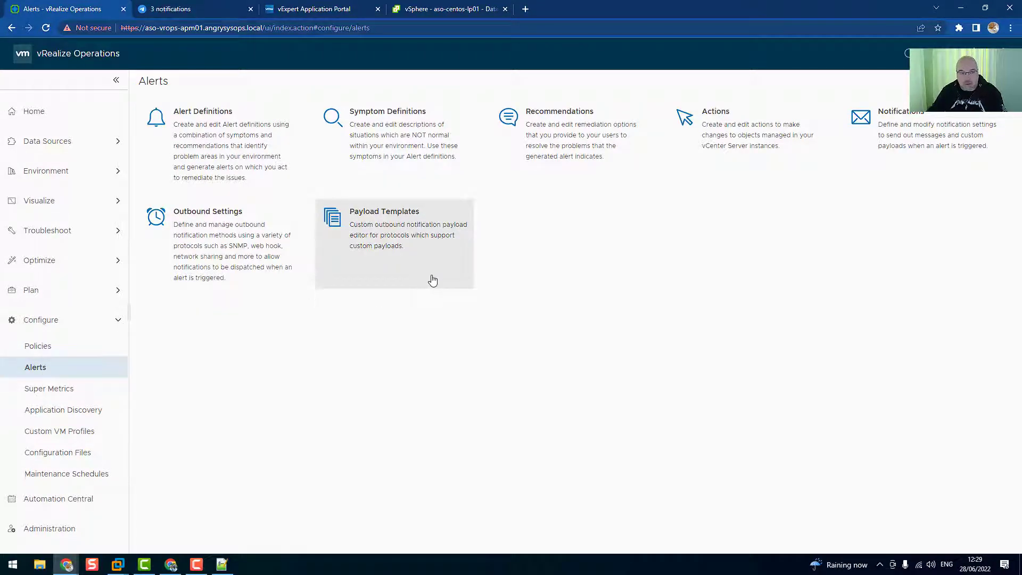
pyautogui.click(256, 270)
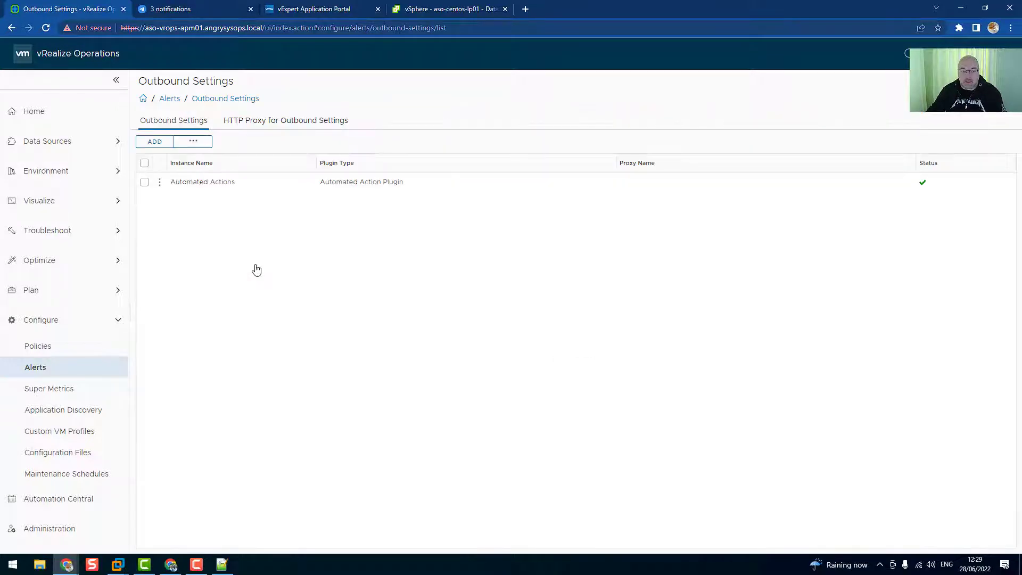
# Add an outbound instance with the Webhook Notification Plugin type and name it vrops-telegram.
pyautogui.click(148, 142)
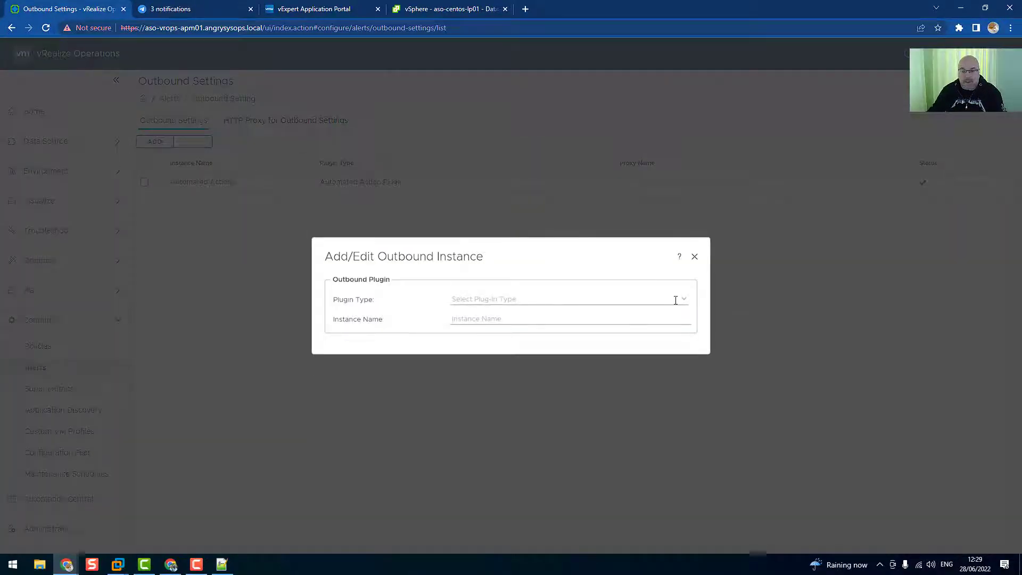
pyautogui.click(682, 299)
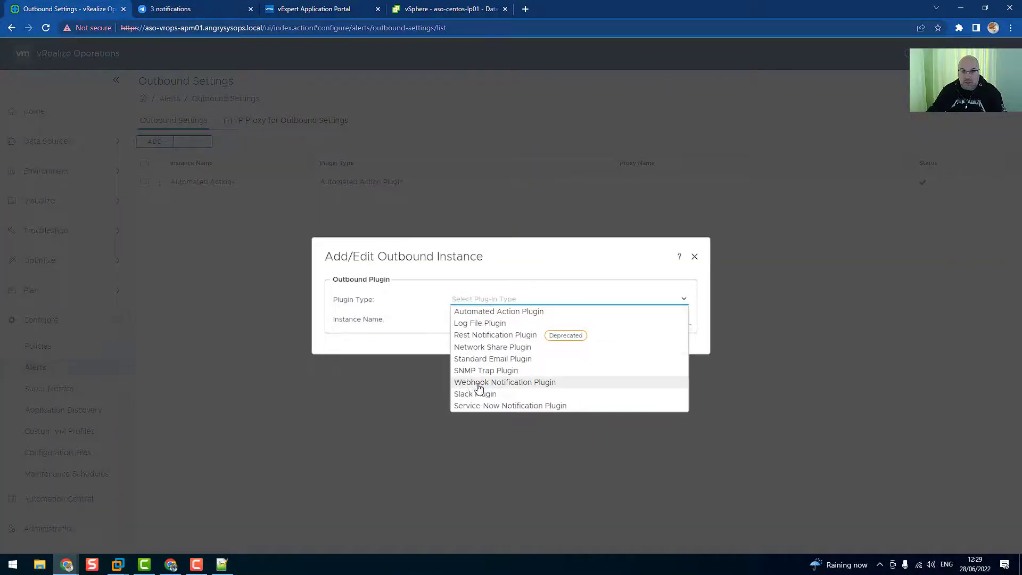
pyautogui.click(522, 383)
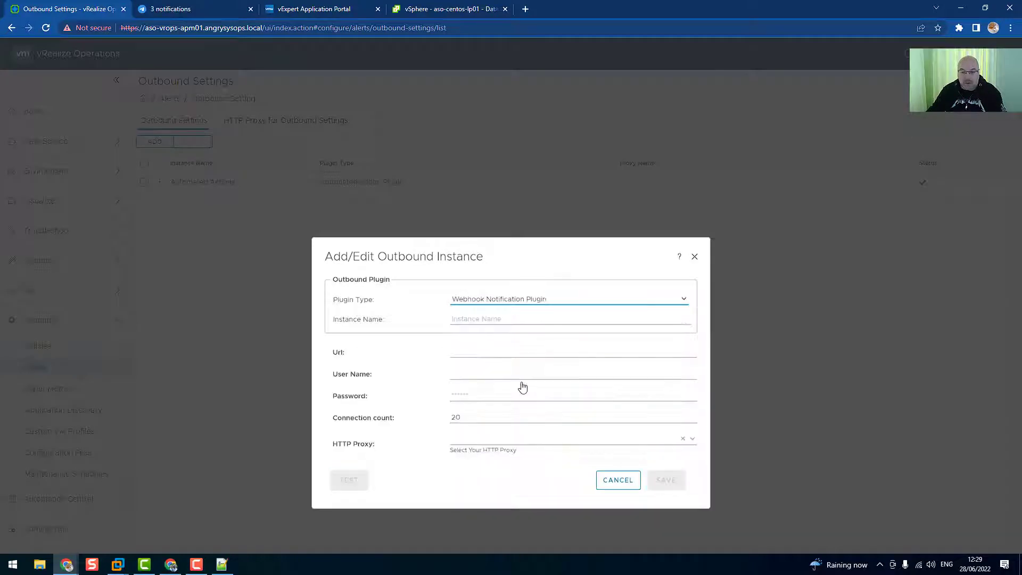
pyautogui.click(501, 322)
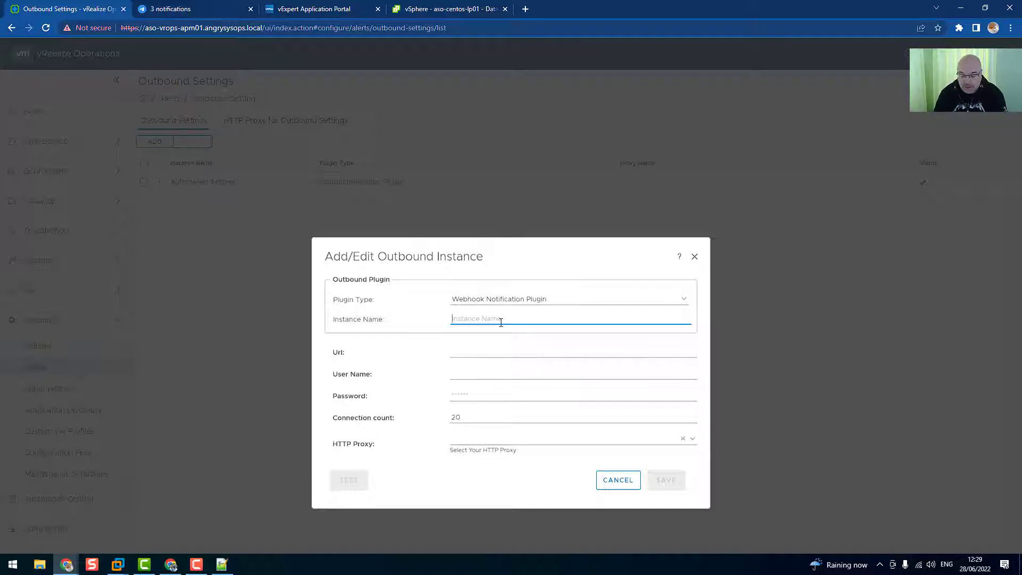
pyautogui.write('vrops')
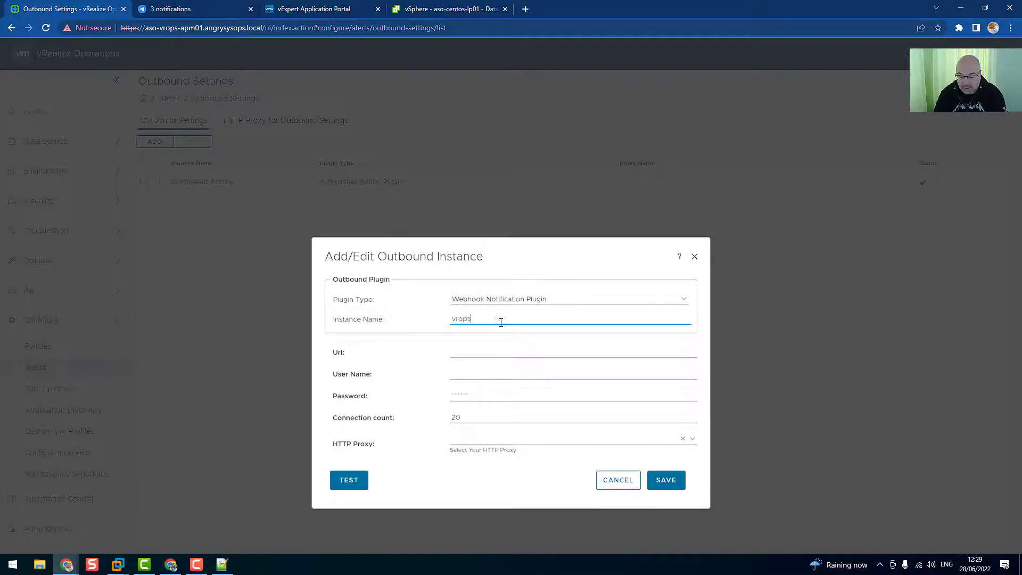
pyautogui.write('-telegram')
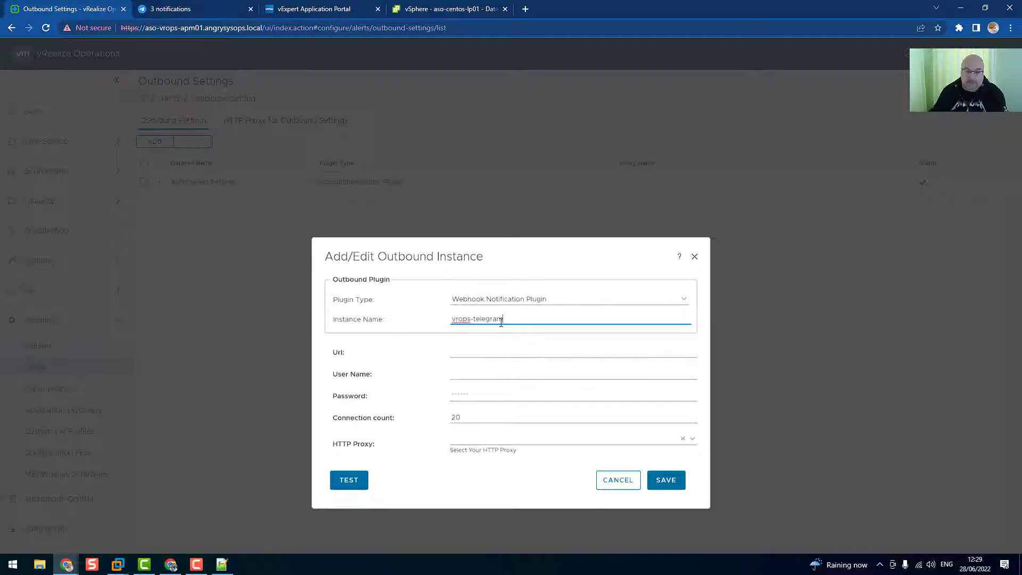
# Switch to Notepad++ and remove &text=Hello+World from the end of the completed sendMessage URL so it ends with the chat ID.
pyautogui.click(487, 351)
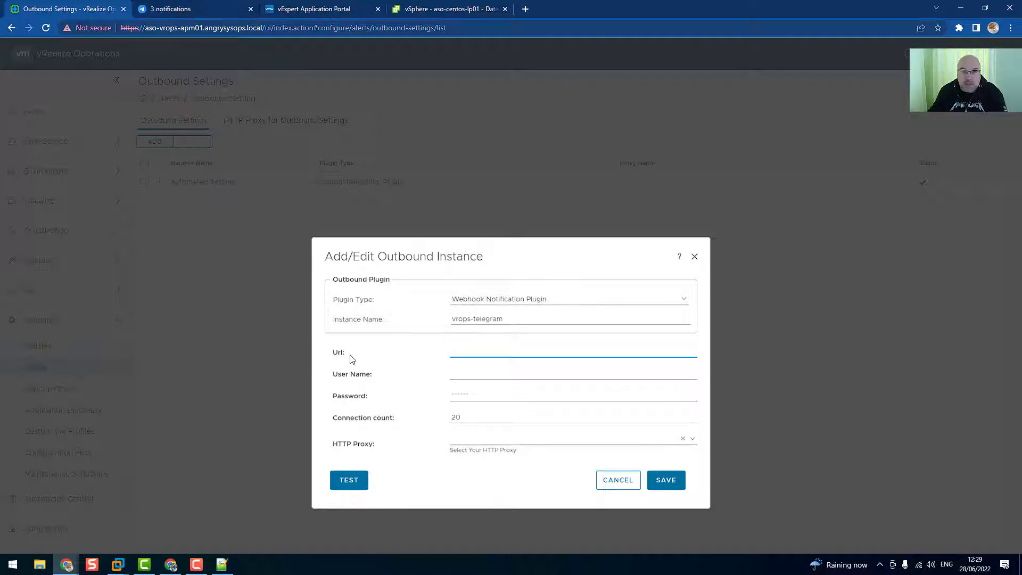
pyautogui.click(222, 565)
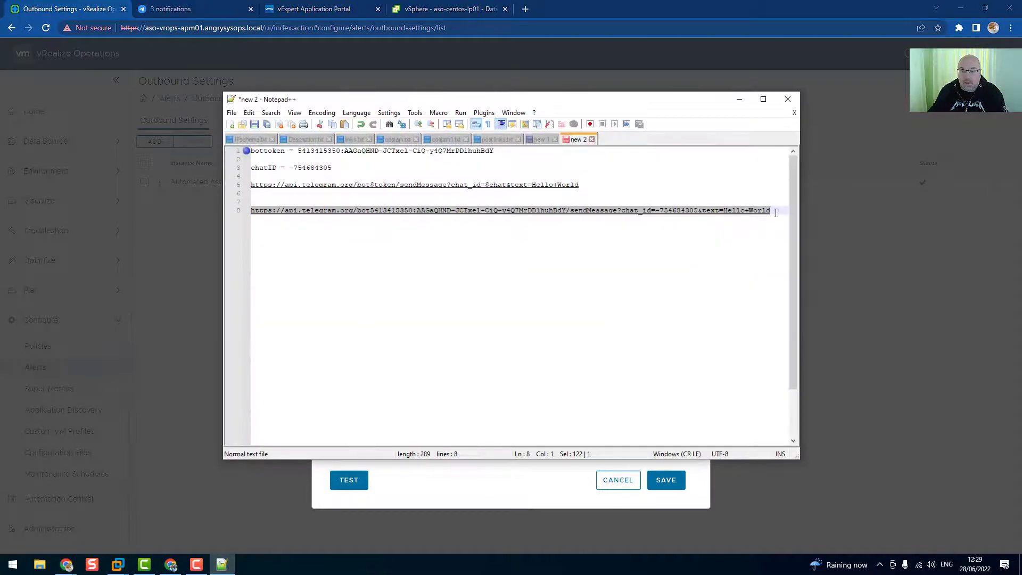
pyautogui.moveTo(771, 210); pyautogui.dragTo(248, 210)
pyautogui.click(773, 212)
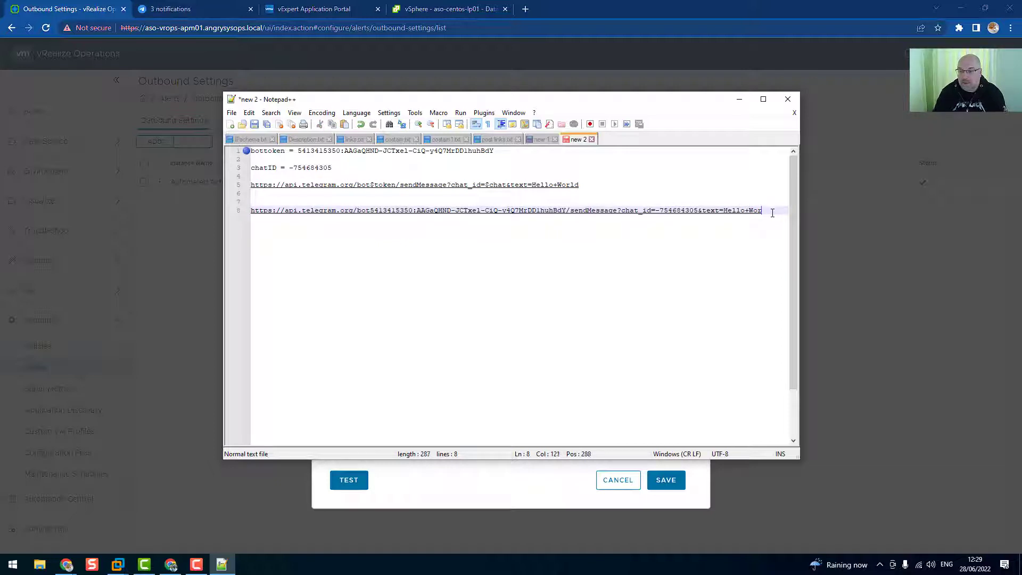
pyautogui.press('BackSpace')
pyautogui.press('BackSpace')
pyautogui.press('BackSpace')
pyautogui.press('BackSpace')
pyautogui.press('BackSpace')
pyautogui.press('BackSpace')
pyautogui.press('BackSpace')
pyautogui.press('BackSpace')
pyautogui.press('BackSpace')
pyautogui.press('BackSpace')
pyautogui.press('BackSpace')
pyautogui.press('BackSpace')
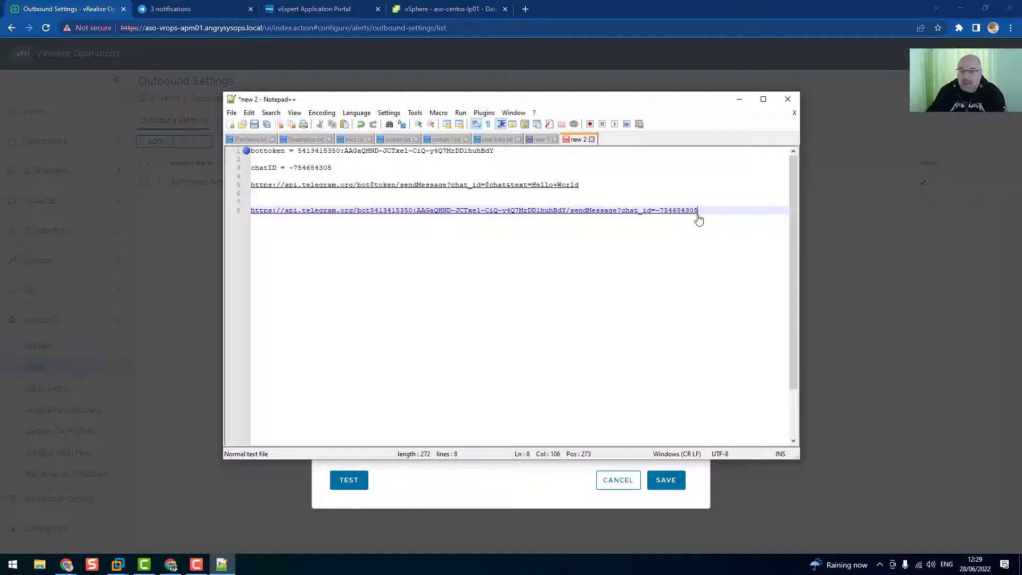
# Copy the shortened sendMessage URL with the bot token and paste it into the Url field of the outbound instance.
pyautogui.moveTo(699, 210); pyautogui.dragTo(254, 215)
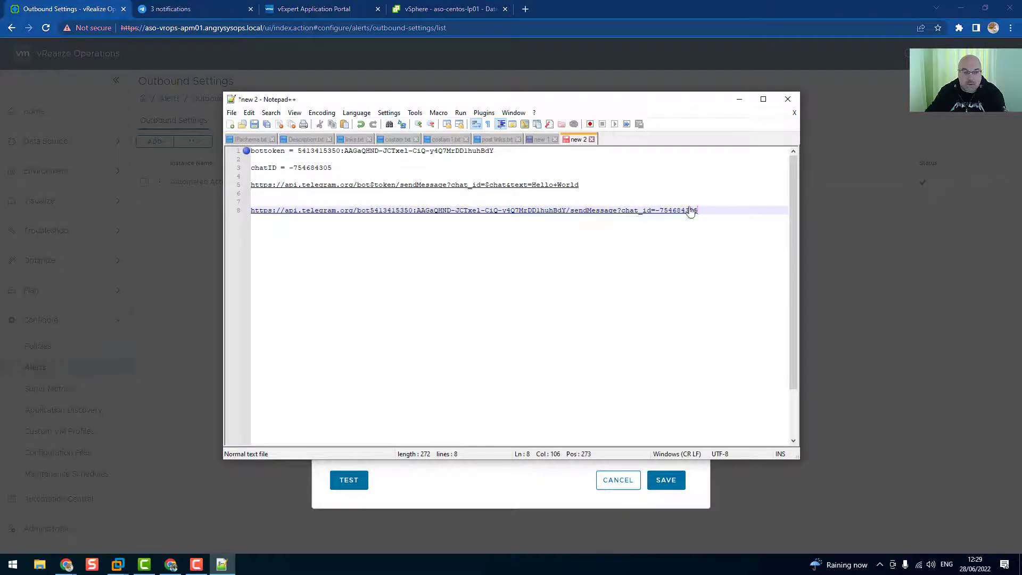
pyautogui.moveTo(699, 210); pyautogui.dragTo(254, 209)
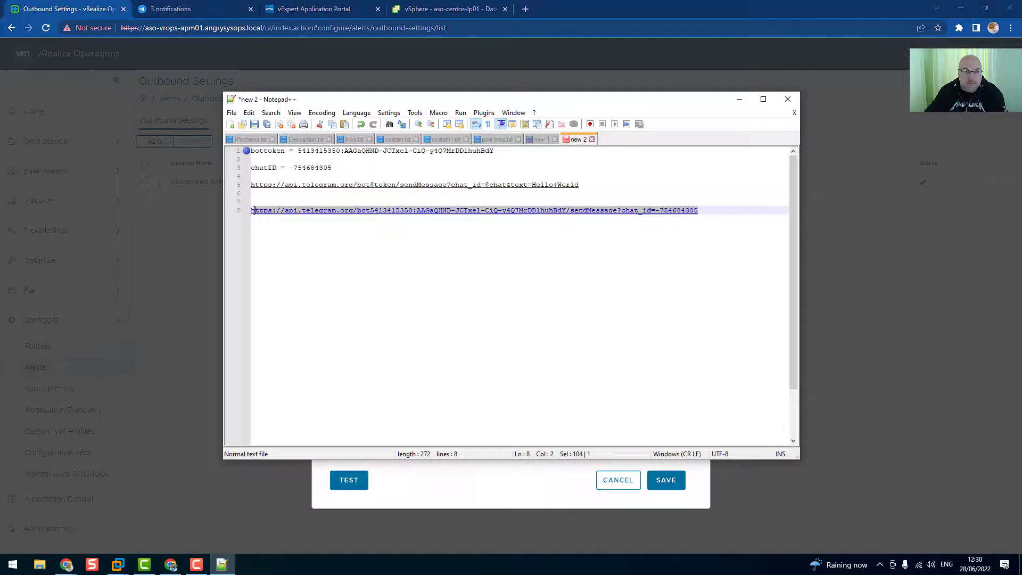
pyautogui.click(739, 99)
pyautogui.hotkey('ctrl', 'v')
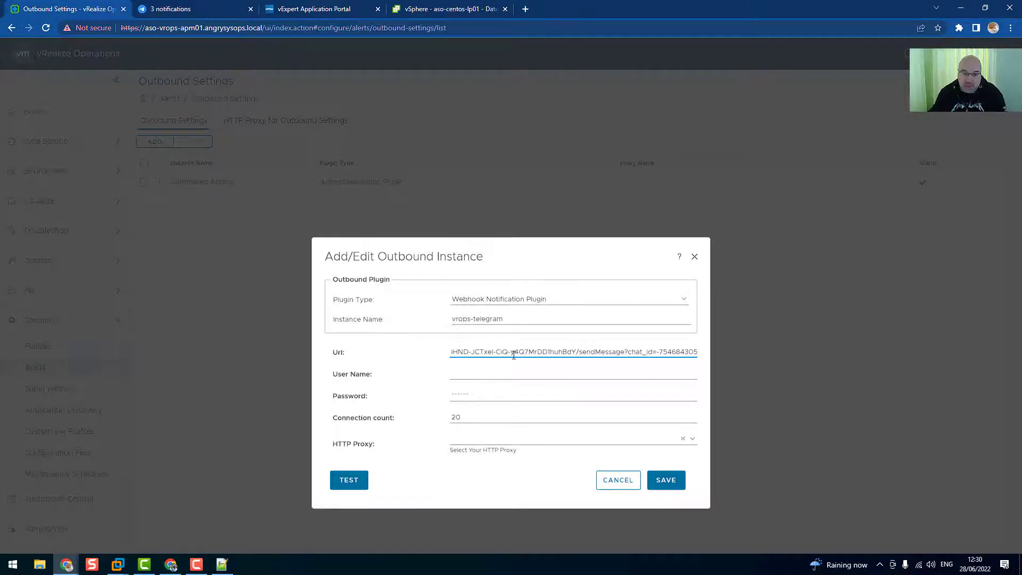
# Test the webhook connection without an HTTP proxy and save the outbound instance, proceeding despite the failed post.
pyautogui.click(693, 442)
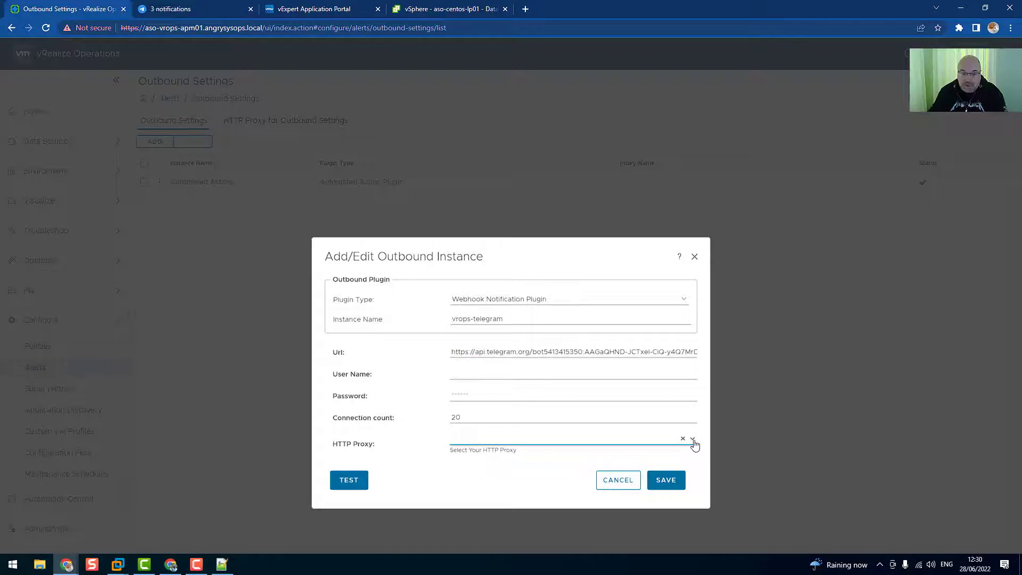
pyautogui.click(347, 479)
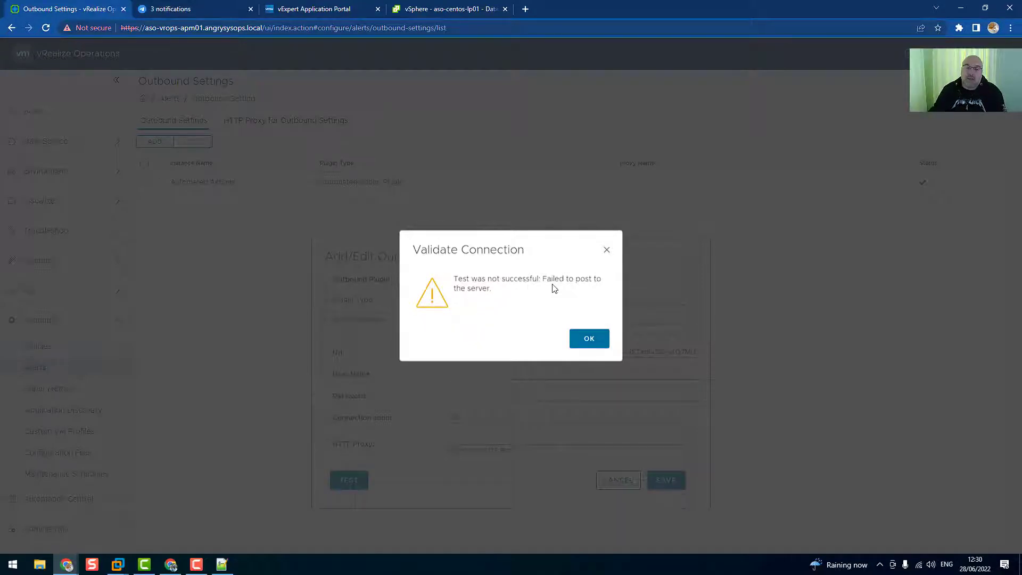
pyautogui.click(577, 340)
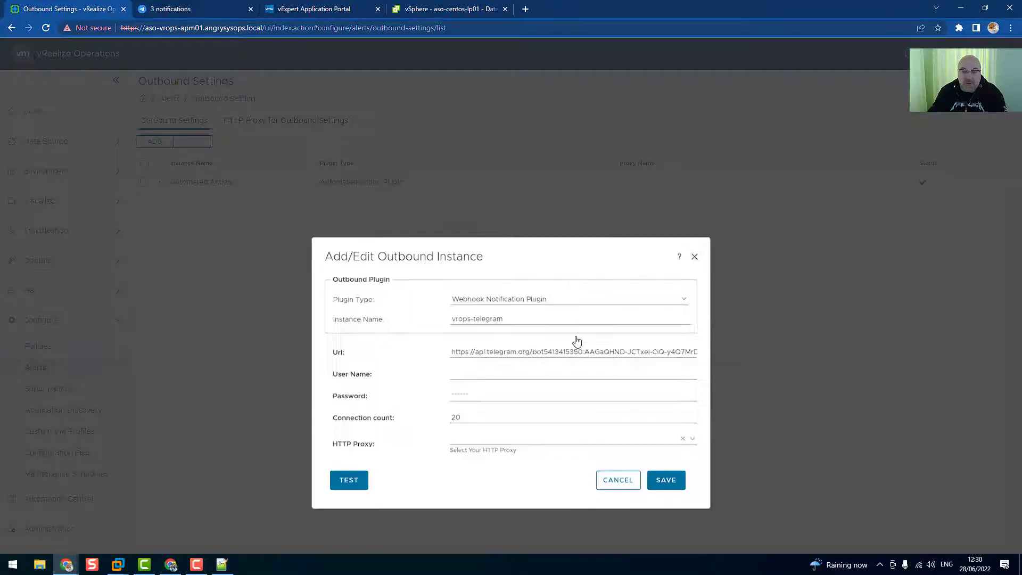
pyautogui.click(671, 481)
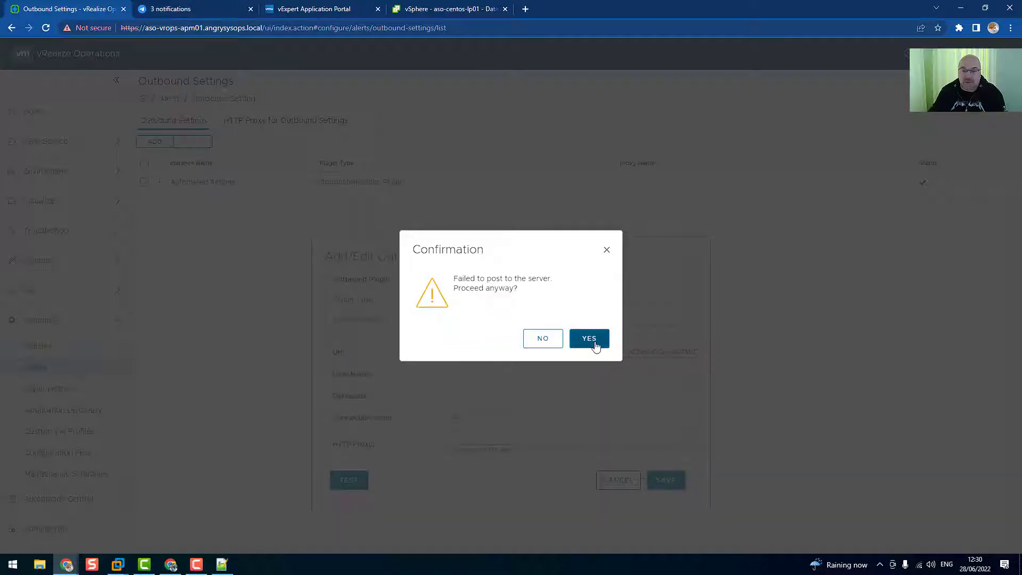
pyautogui.click(595, 344)
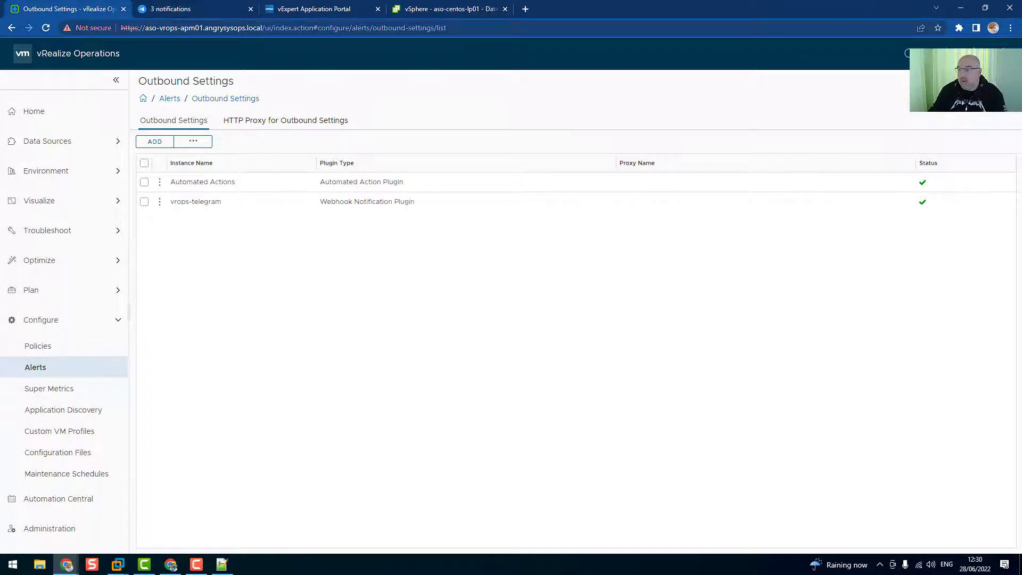
# Go back to the Alerts page, open Payload Templates, and start a new template.
pyautogui.click(169, 98)
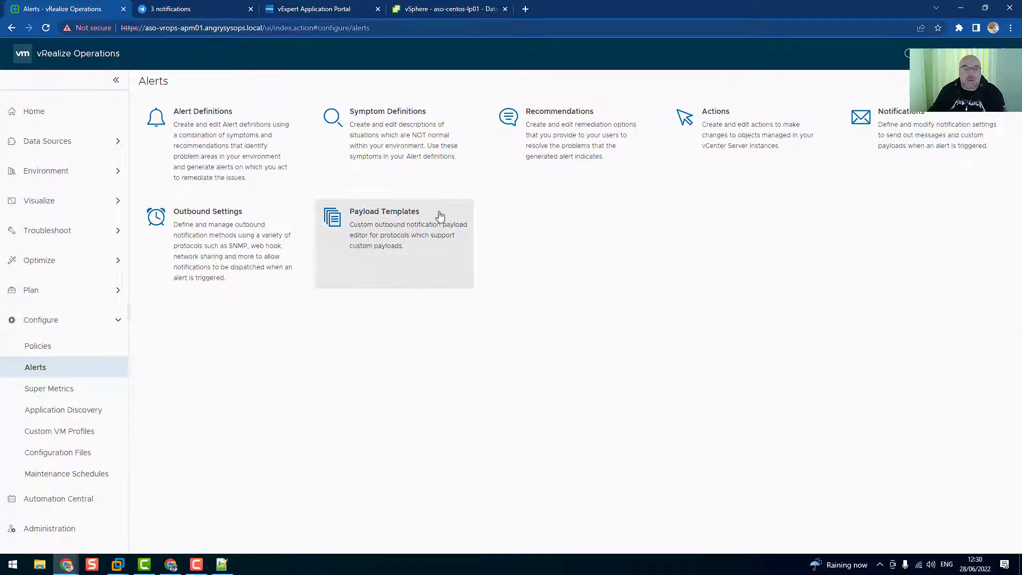
pyautogui.click(409, 240)
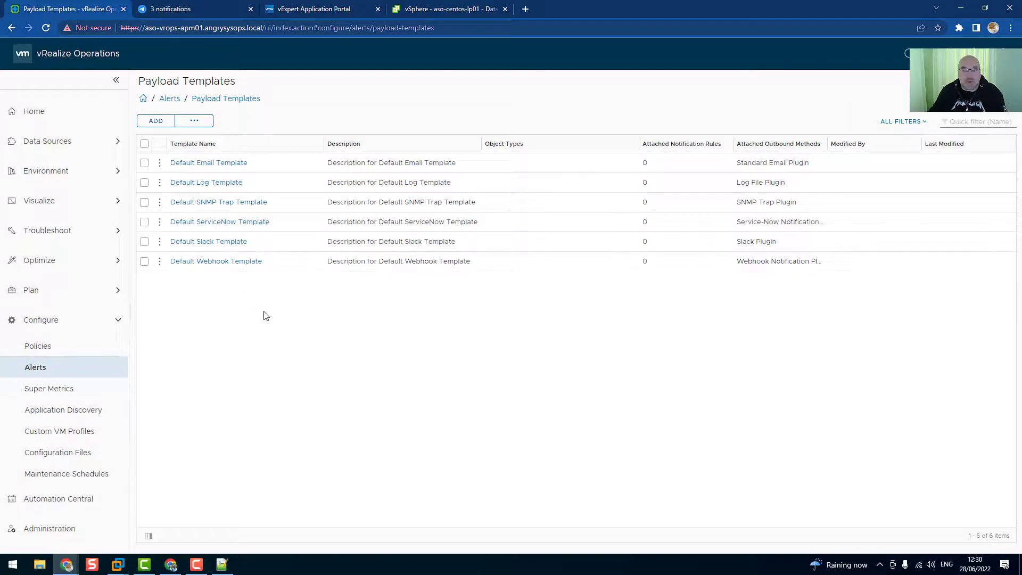
pyautogui.click(156, 121)
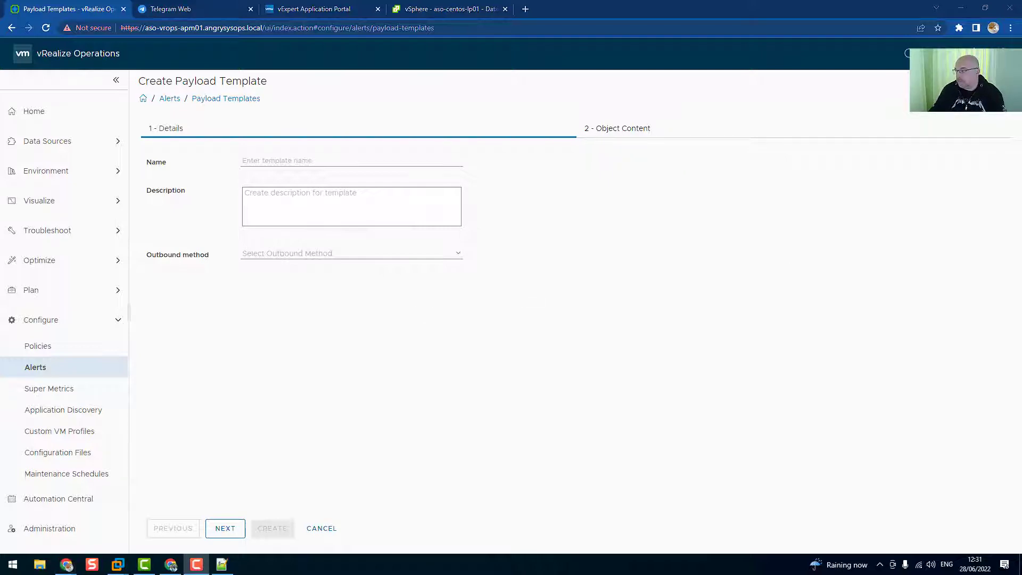
# Name the payload template vrops-telegram and set its outbound method to Webhook Notification Plugin.
pyautogui.click(258, 159)
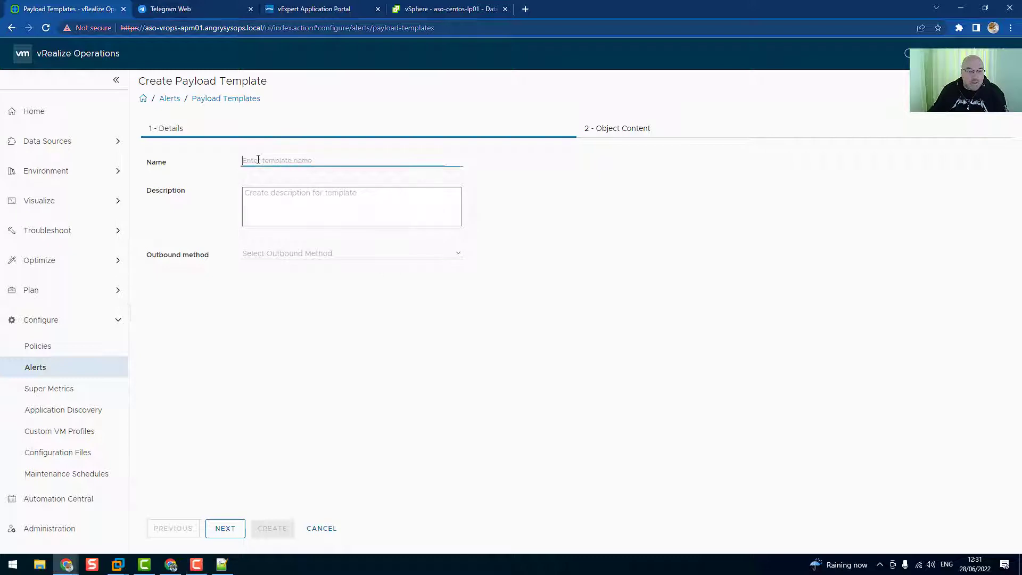
pyautogui.write('vrops')
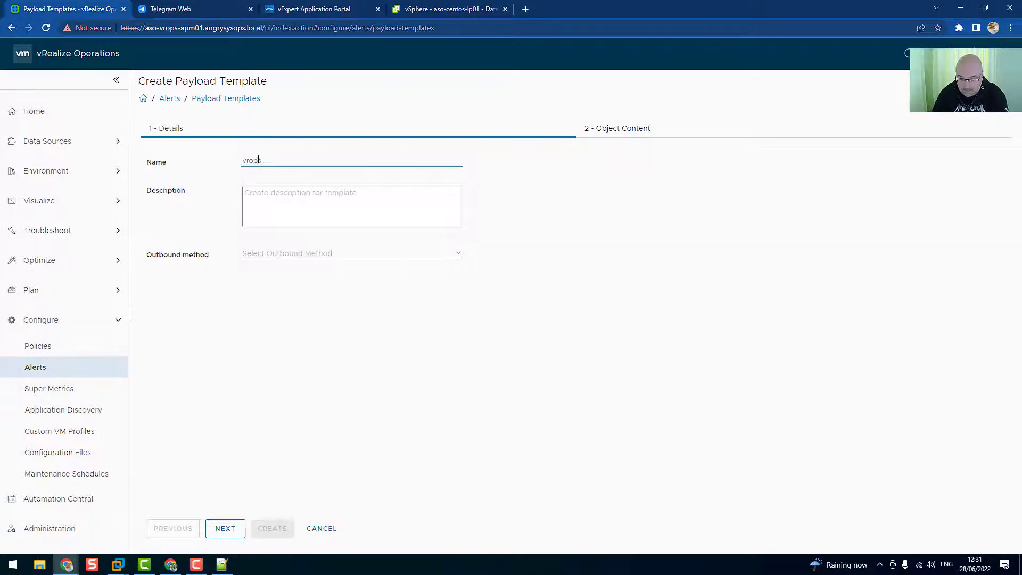
pyautogui.write('-tele')
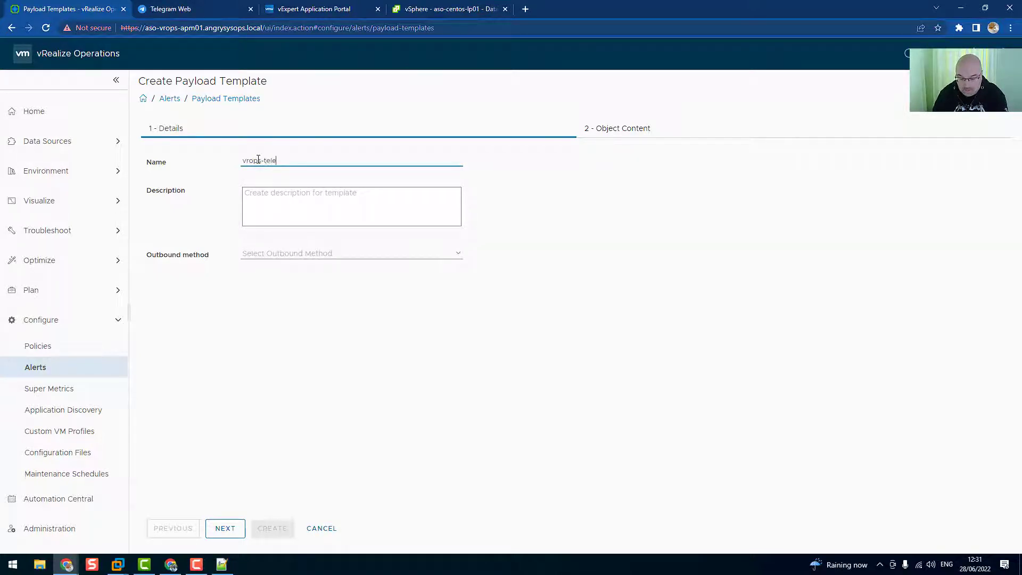
pyautogui.write('gram')
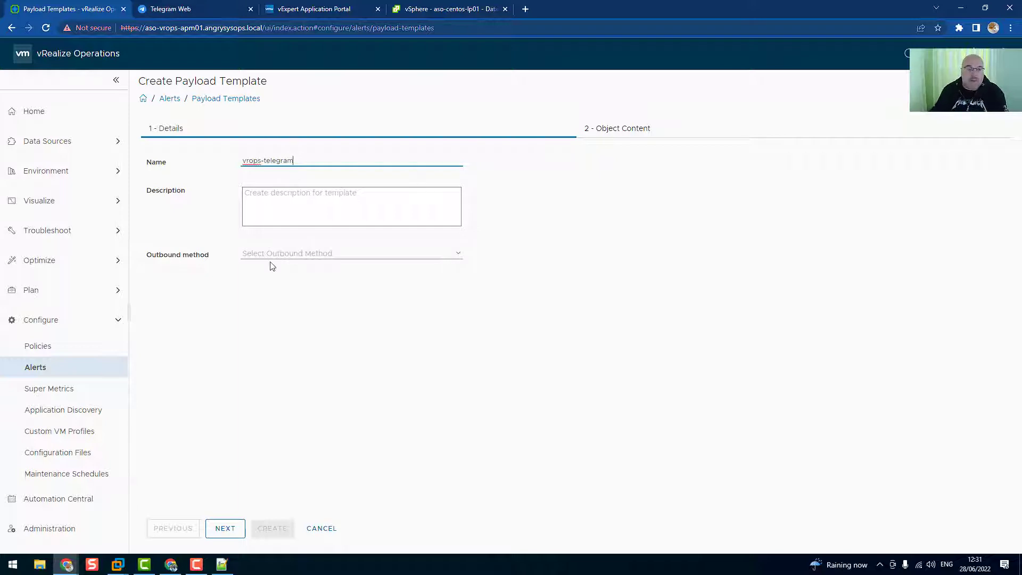
pyautogui.click(457, 255)
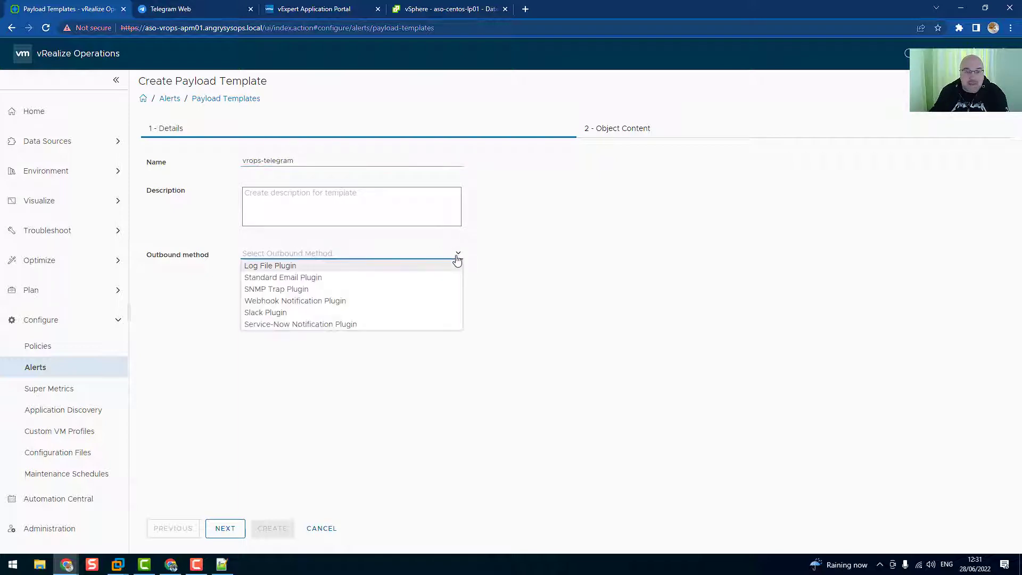
pyautogui.click(301, 302)
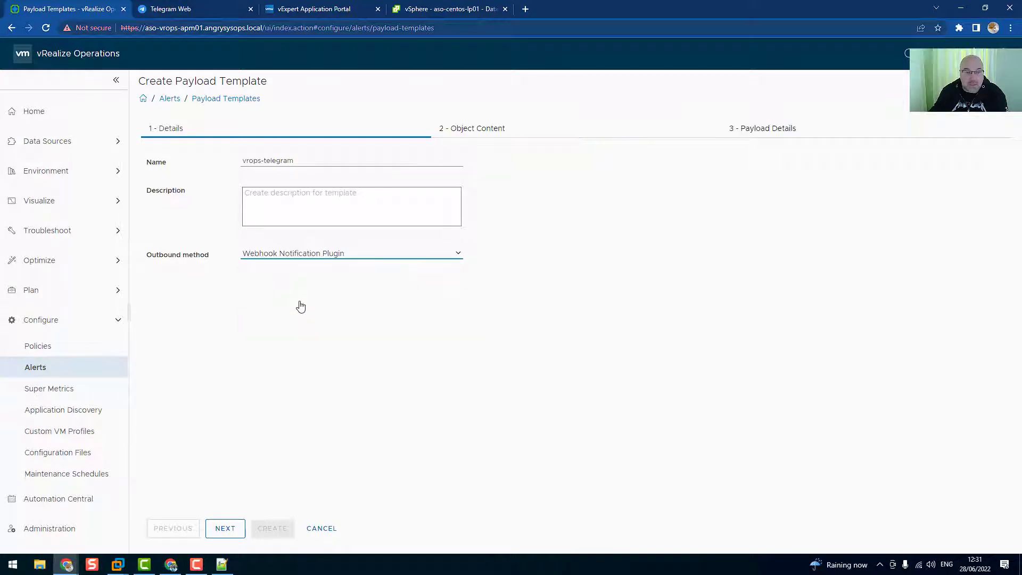
# Continue to the template's object content and add the vCenter Adapter's Datastore as an object type.
pyautogui.click(221, 527)
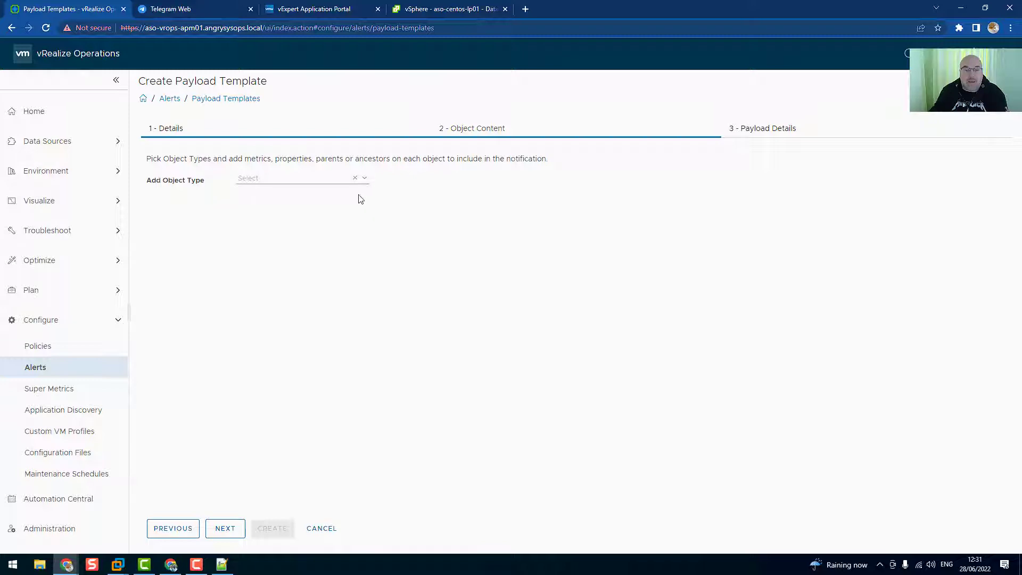
pyautogui.click(287, 179)
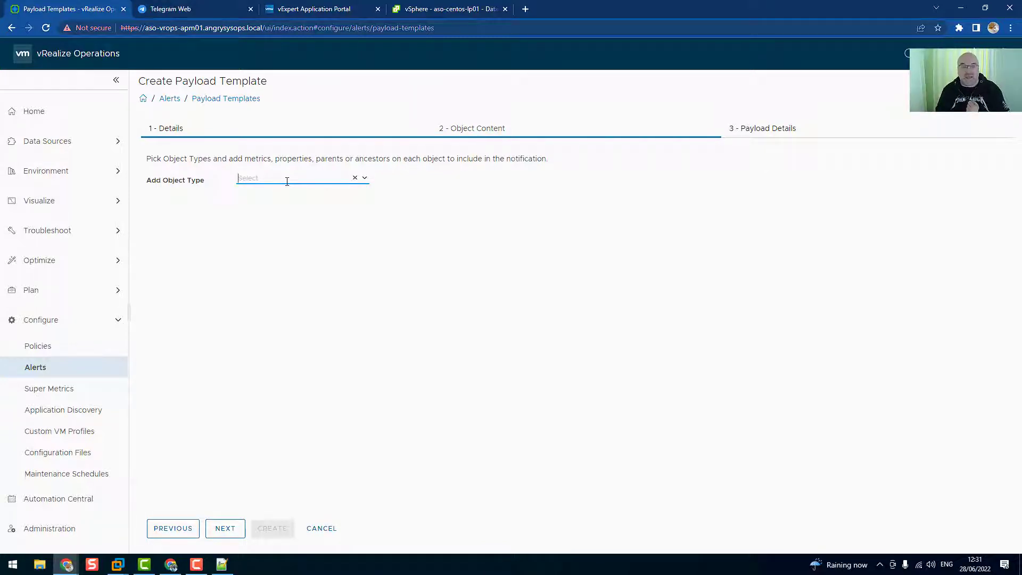
pyautogui.write('oatastio')
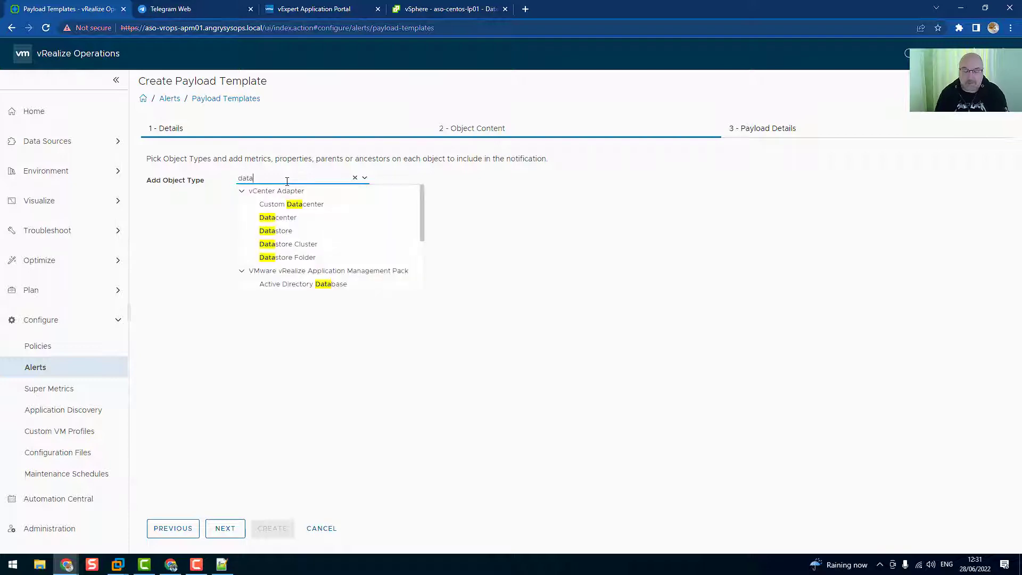
pyautogui.press('BackSpace')
pyautogui.press('BackSpace')
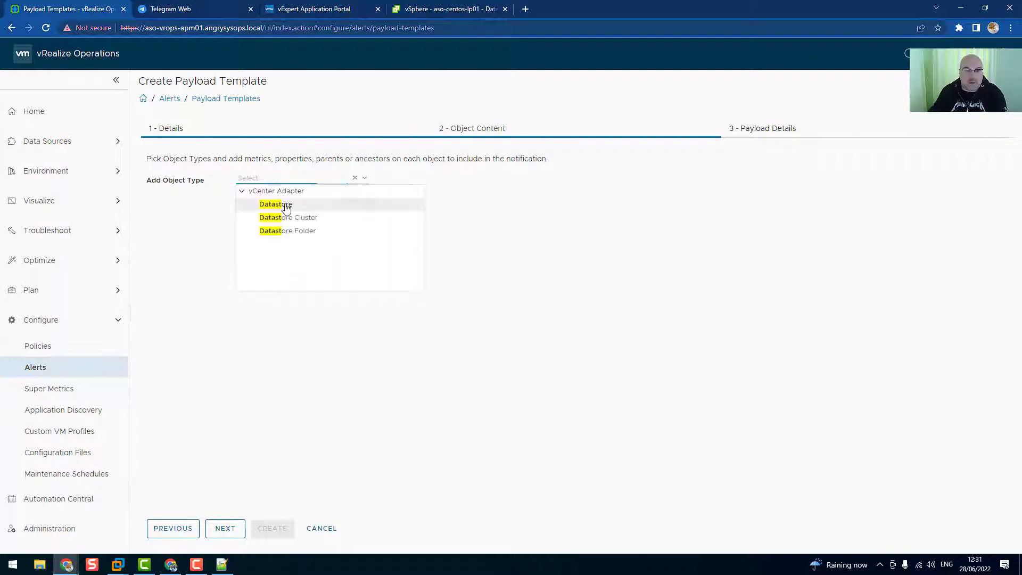
pyautogui.click(286, 206)
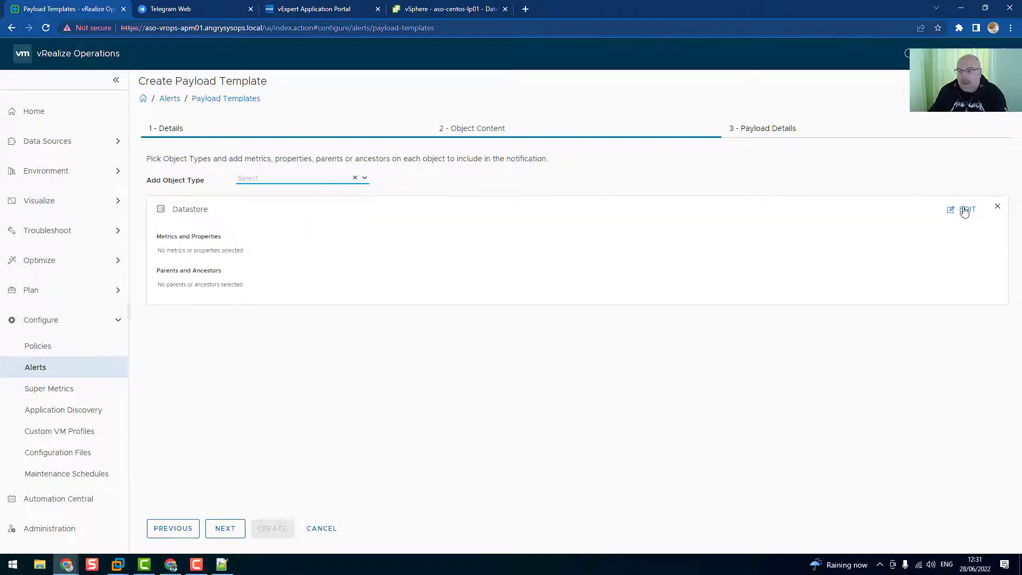
# Edit the Datastore object, filter its metrics by "snaps", and add the Disk Space|Snapshot Space (GB) metric.
pyautogui.click(966, 209)
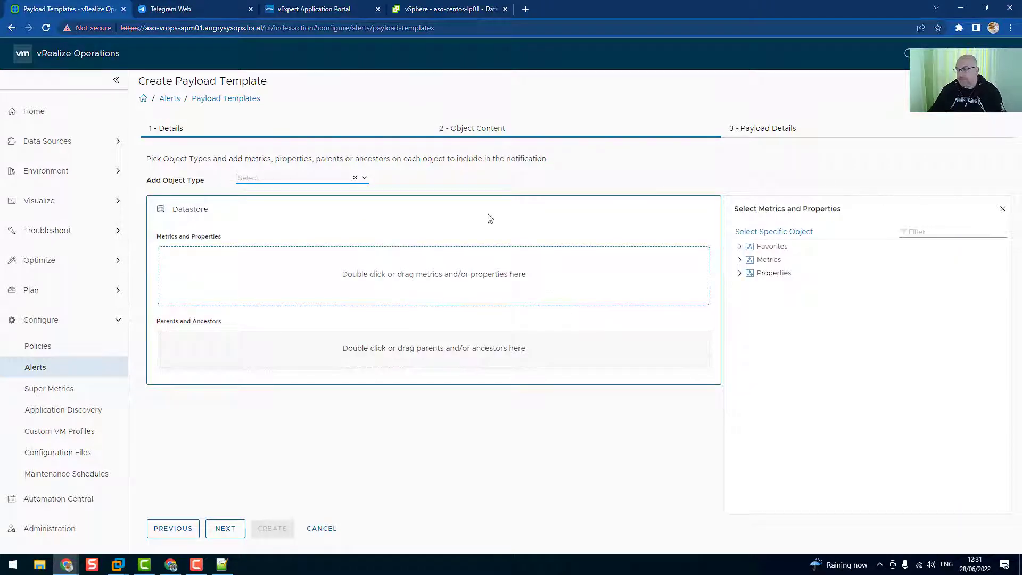
pyautogui.click(917, 235)
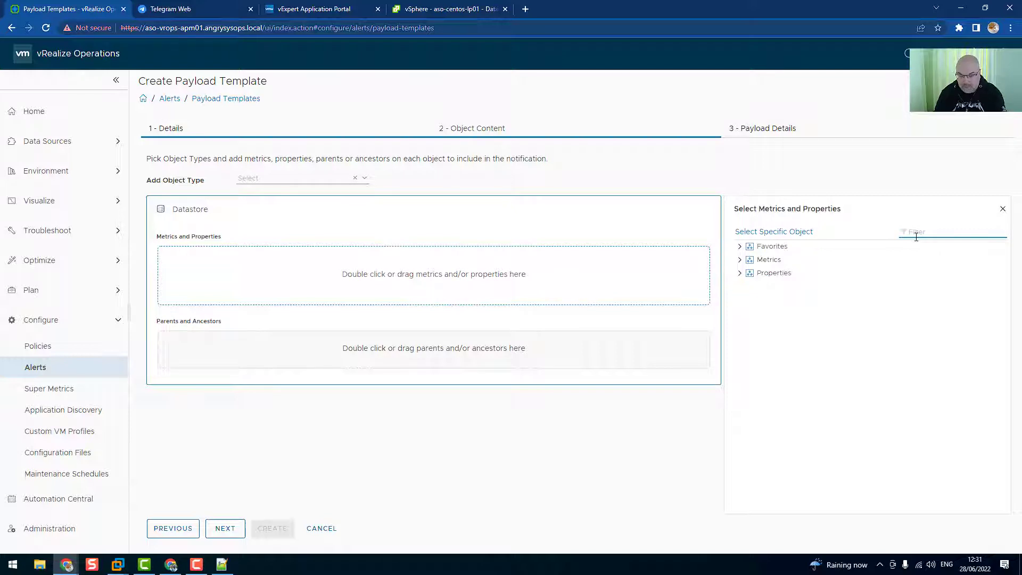
pyautogui.write('snaps')
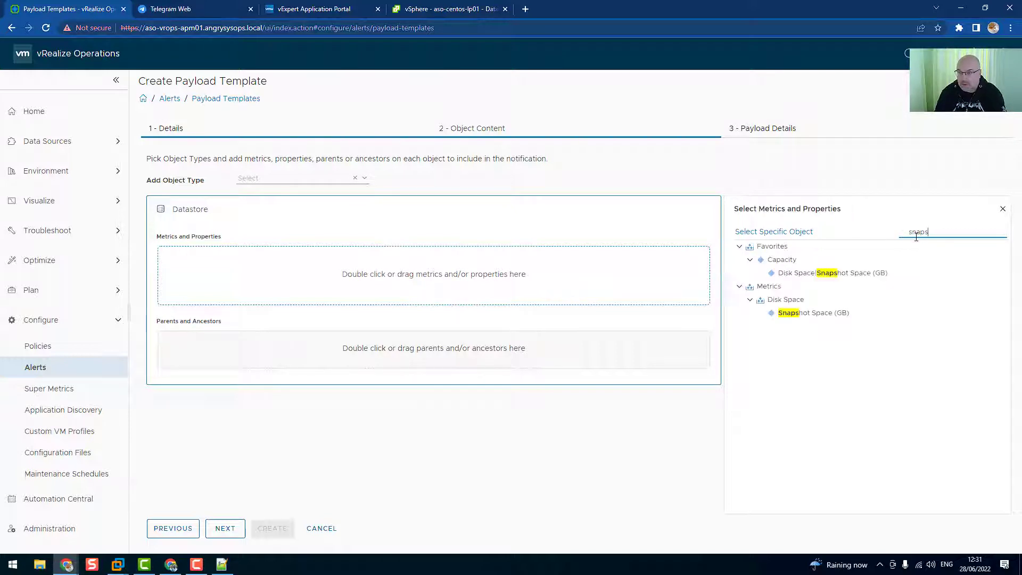
pyautogui.doubleClick(823, 273)
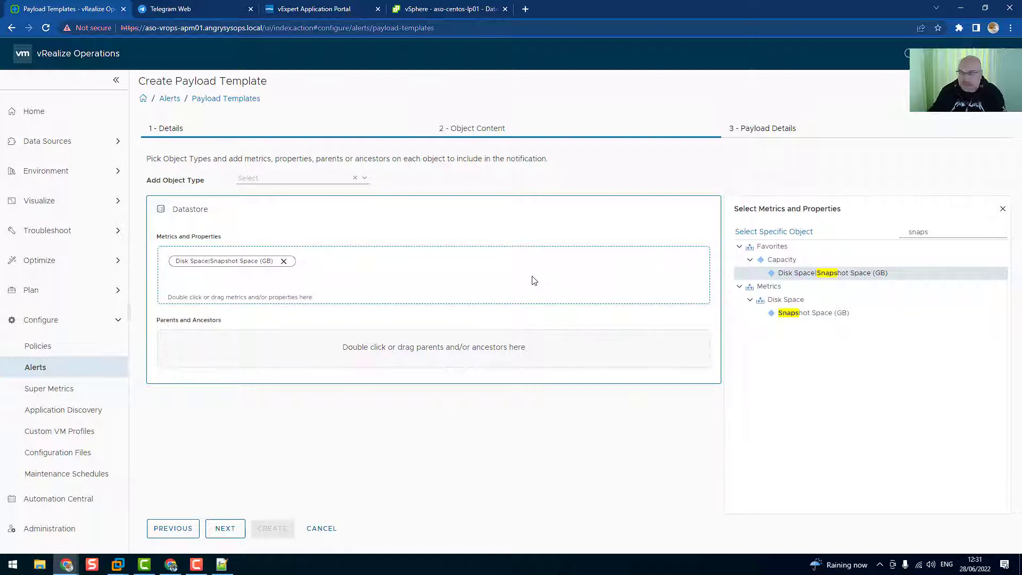
# Filter the metrics by "usage space" and add Capacity|Used Space (%) to the Datastore object.
pyautogui.click(938, 233)
pyautogui.doubleClick(938, 233)
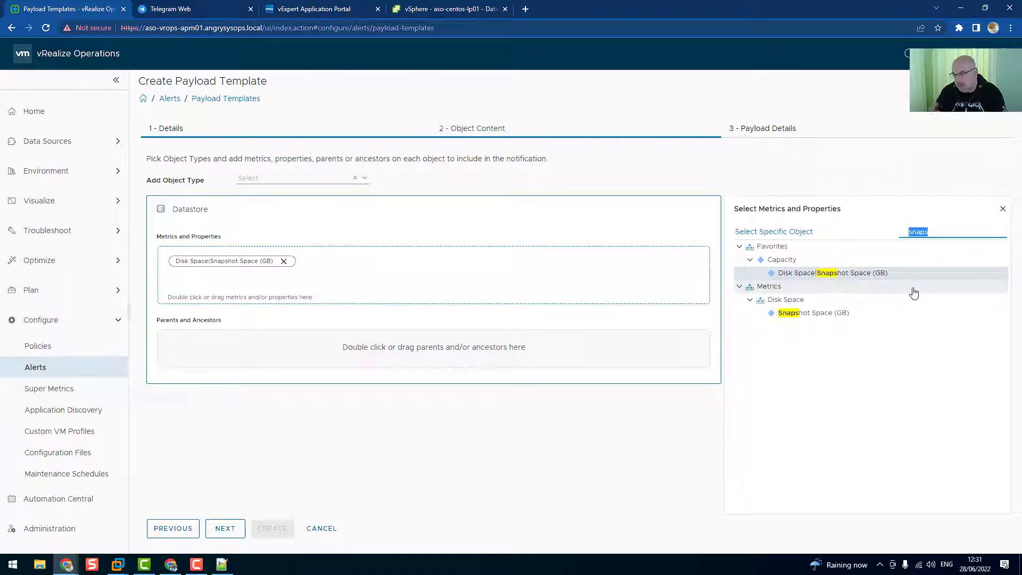
pyautogui.write('usage')
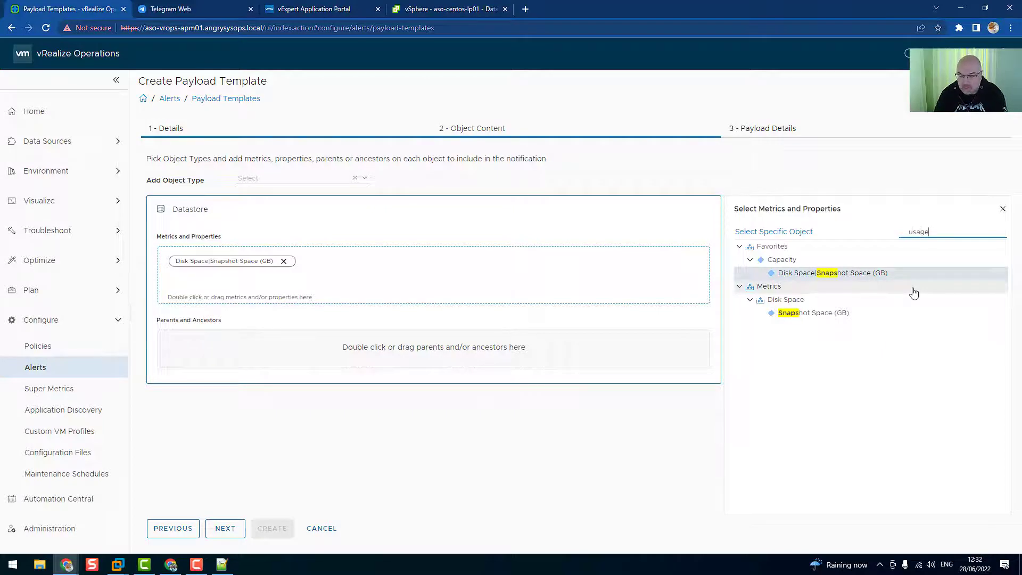
pyautogui.write(' s')
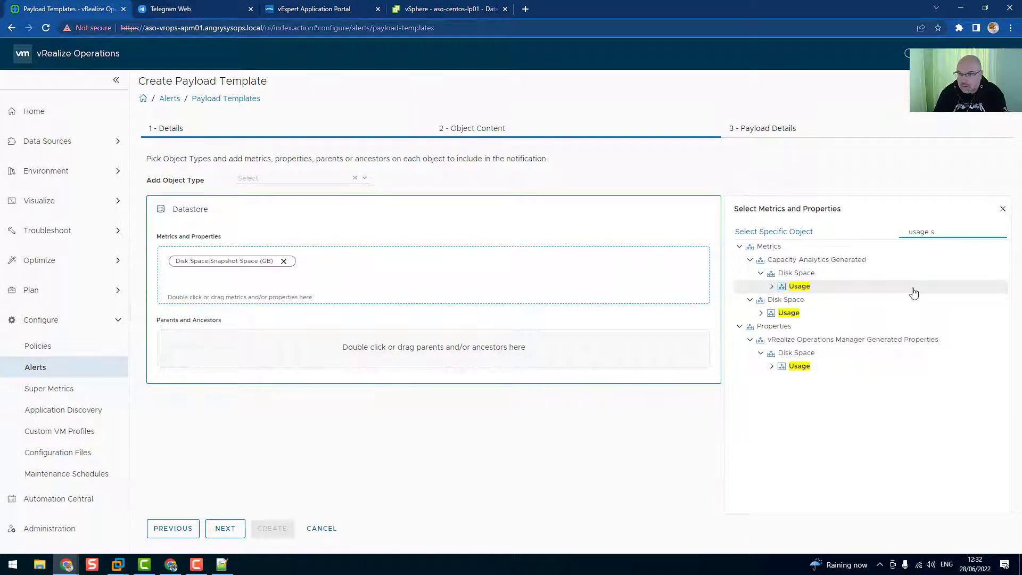
pyautogui.write('pace')
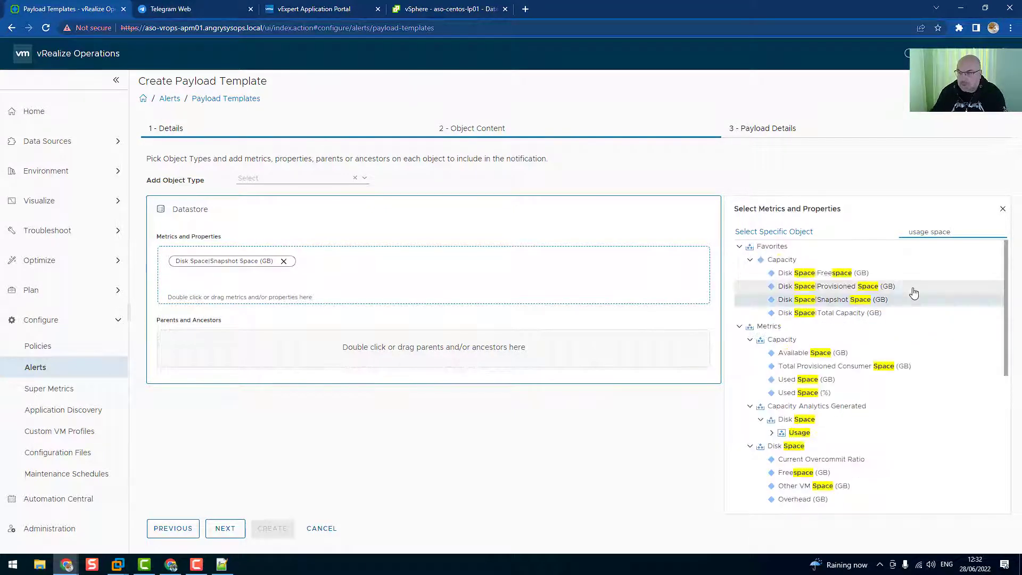
pyautogui.doubleClick(808, 394)
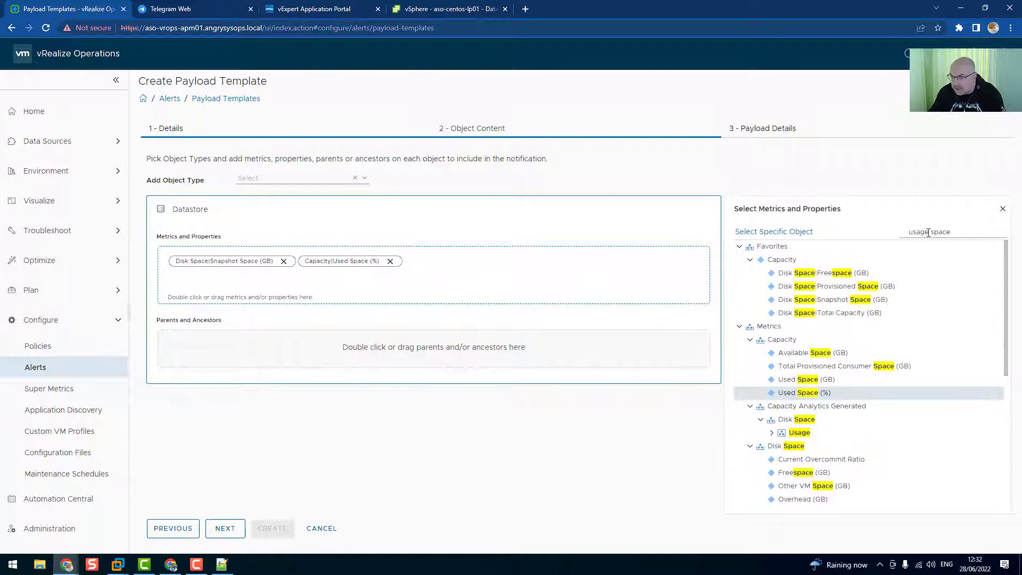
# Change the metric filter to "ava space" and add Capacity|Available Space (GB) to the Datastore object.
pyautogui.moveTo(931, 234); pyautogui.dragTo(907, 233)
pyautogui.write('ava')
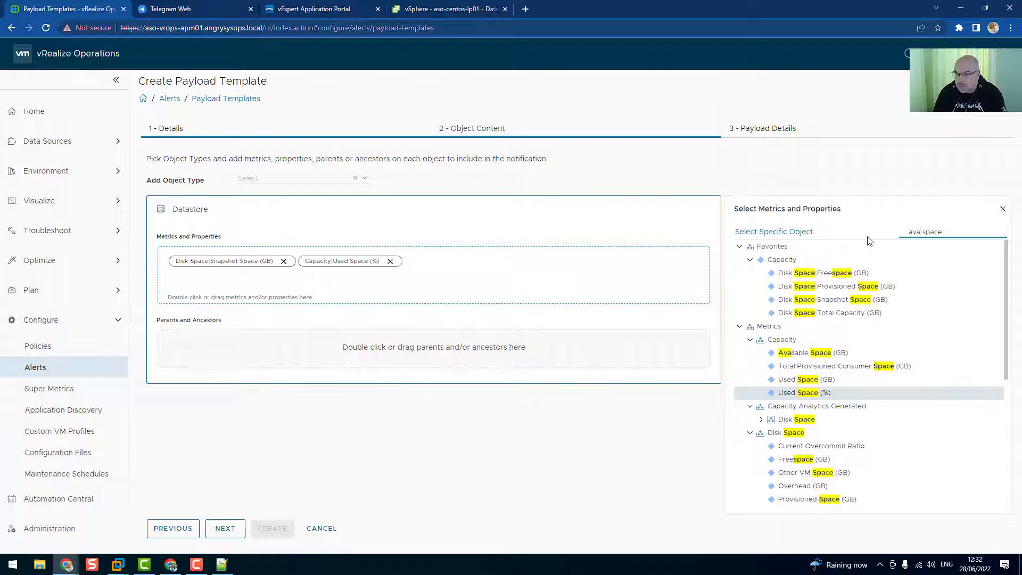
pyautogui.doubleClick(817, 354)
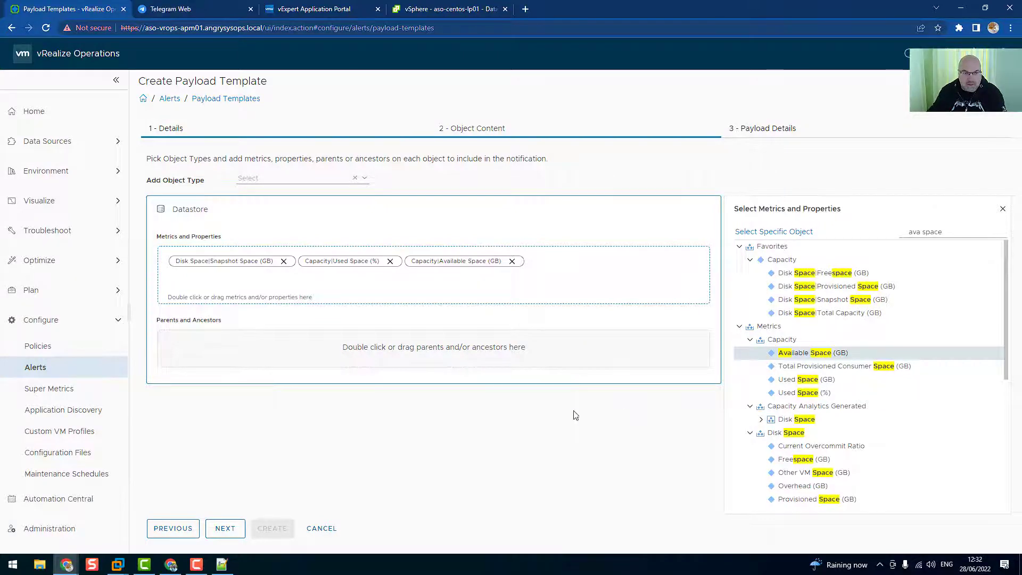
# Proceed to the payload details and set the content type to application/json and the HTTP method to POST.
pyautogui.click(228, 527)
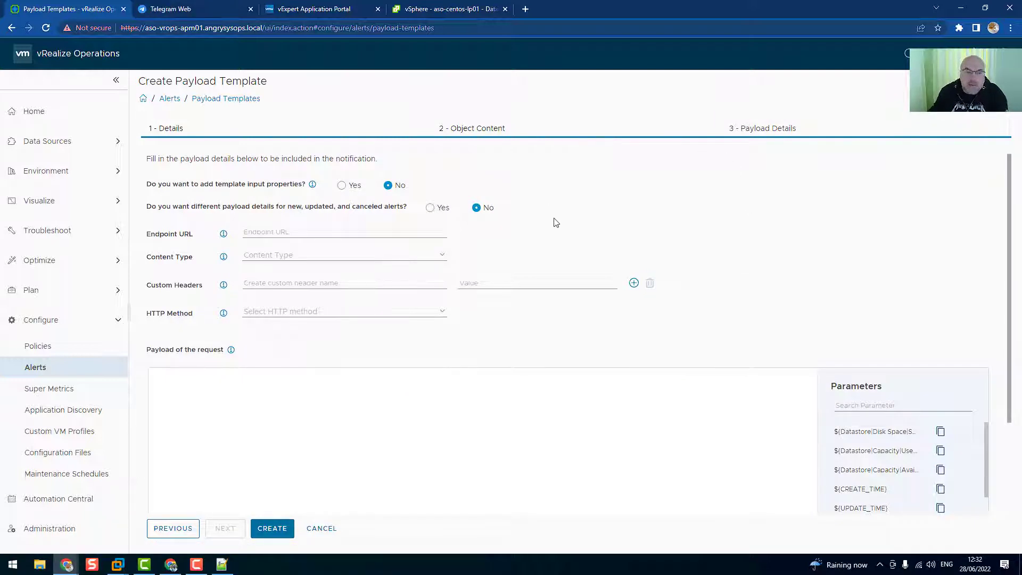
pyautogui.click(443, 255)
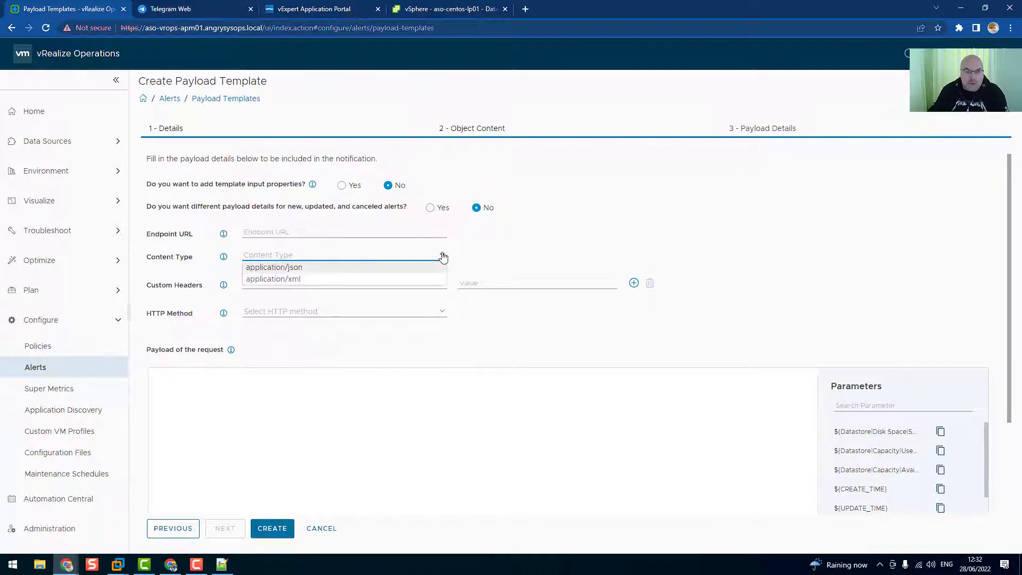
pyautogui.click(277, 268)
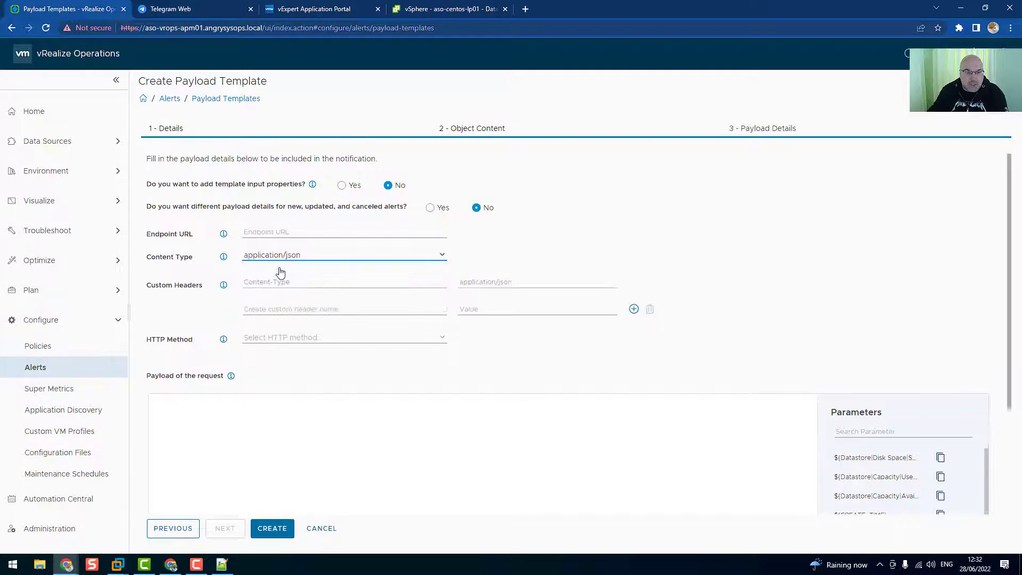
pyautogui.click(441, 337)
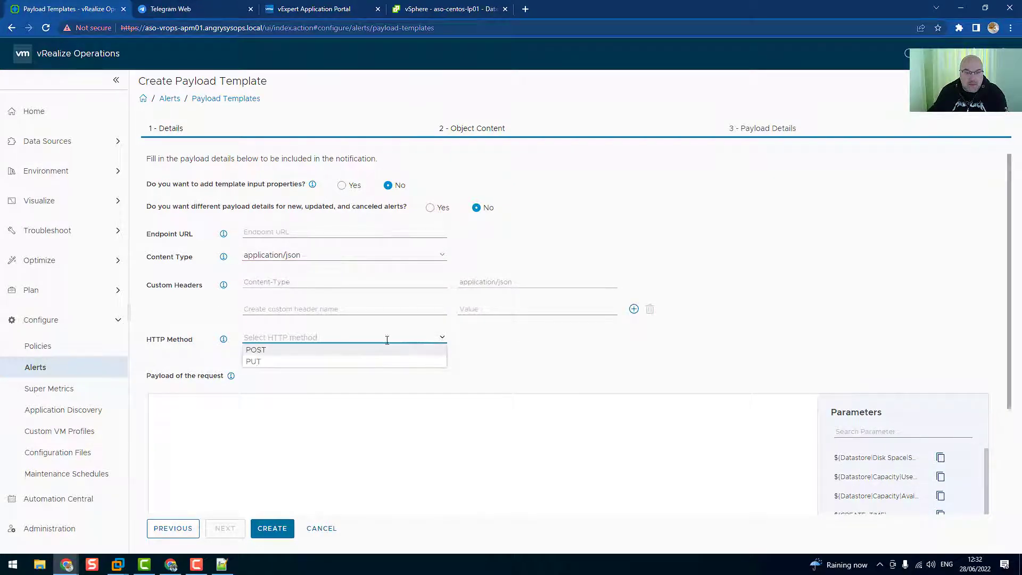
pyautogui.click(349, 352)
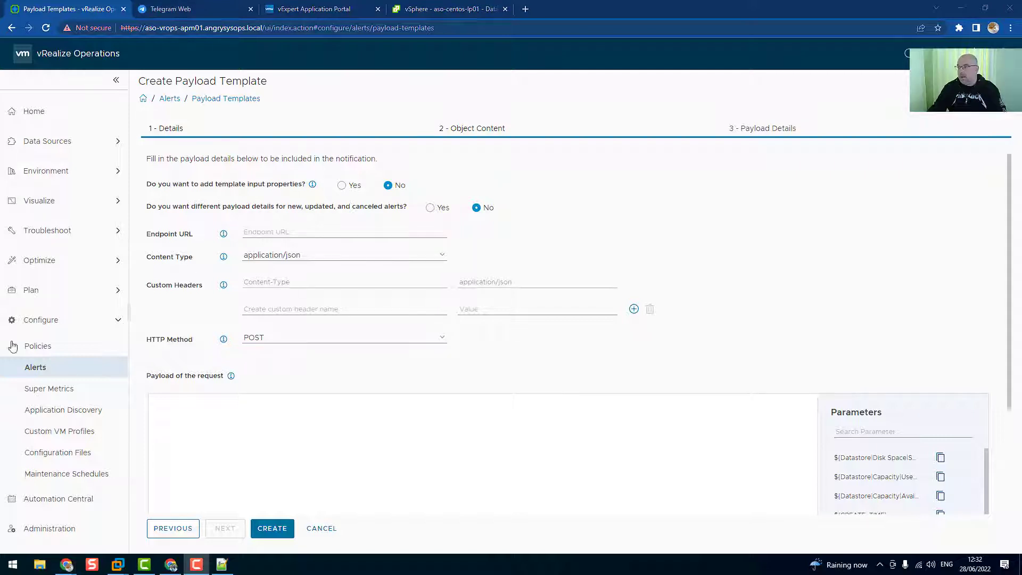
# Start the request payload with an opening brace and "${ALERT_DEFINITION}" as the first key, copying that parameter from the list.
pyautogui.scroll(-3, 230, 396)
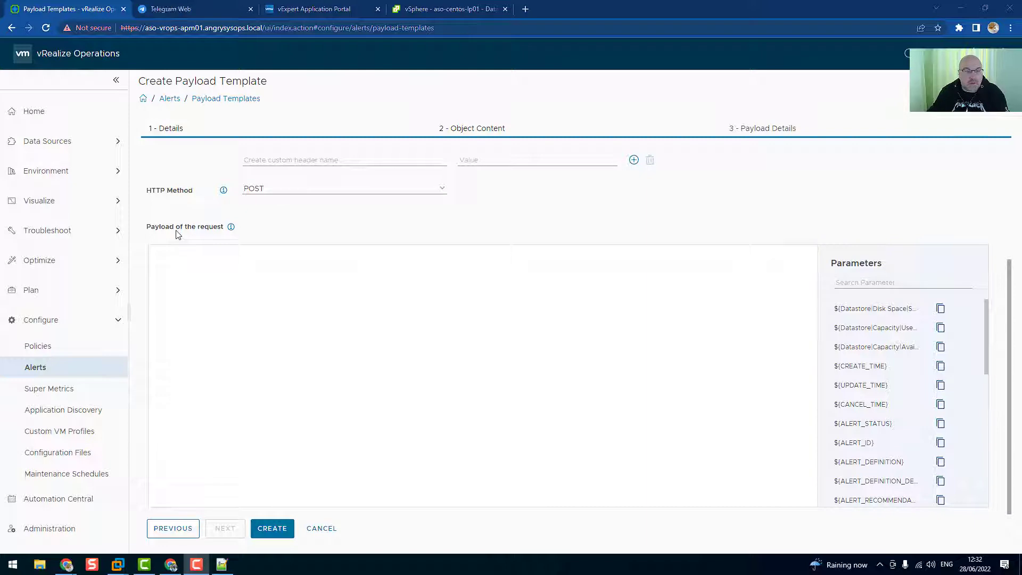
pyautogui.click(224, 288)
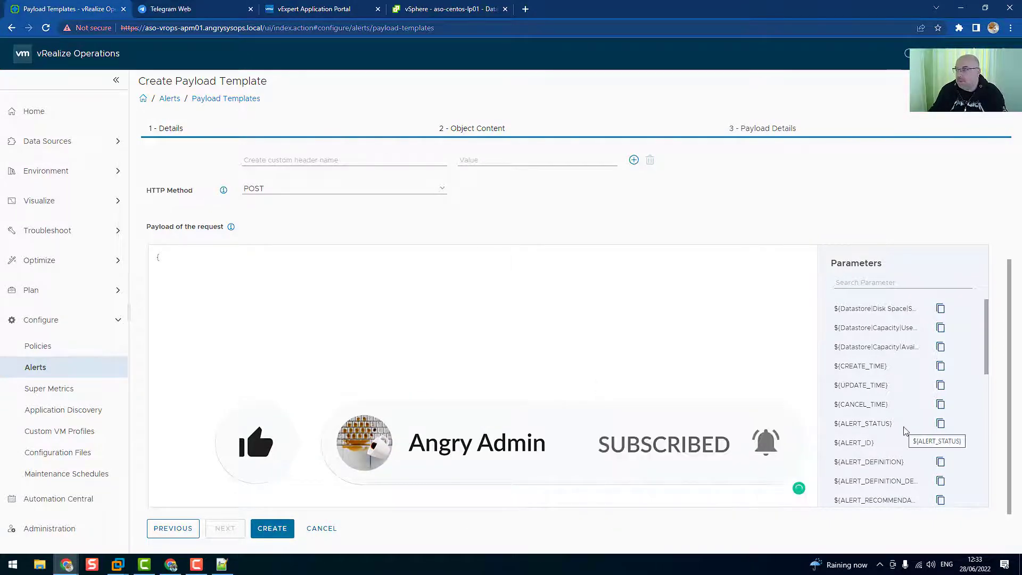
pyautogui.scroll(-2, 913, 436)
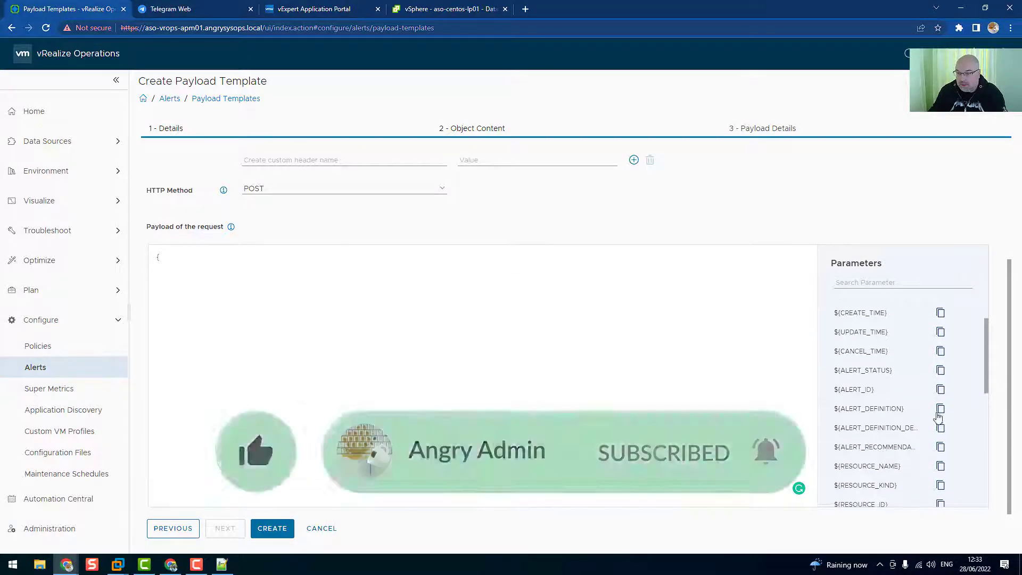
pyautogui.click(941, 409)
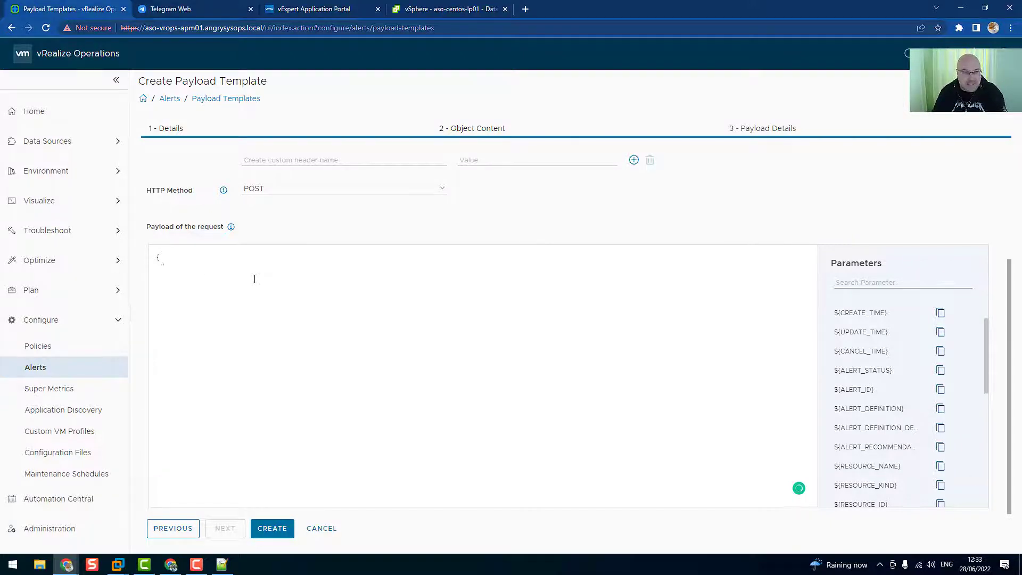
pyautogui.click(940, 411)
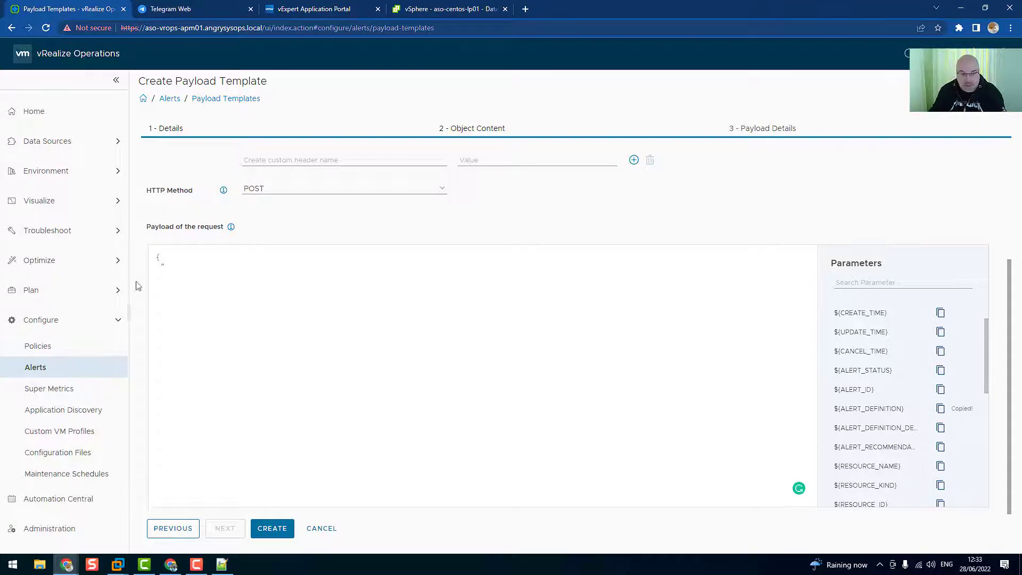
pyautogui.hotkey('ctrl', 'v')
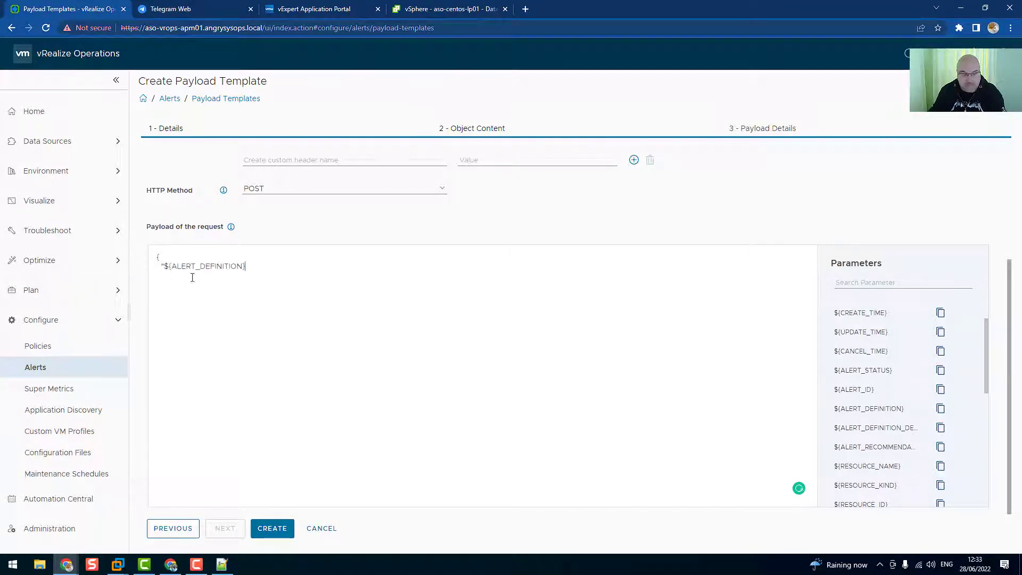
pyautogui.write('": "')
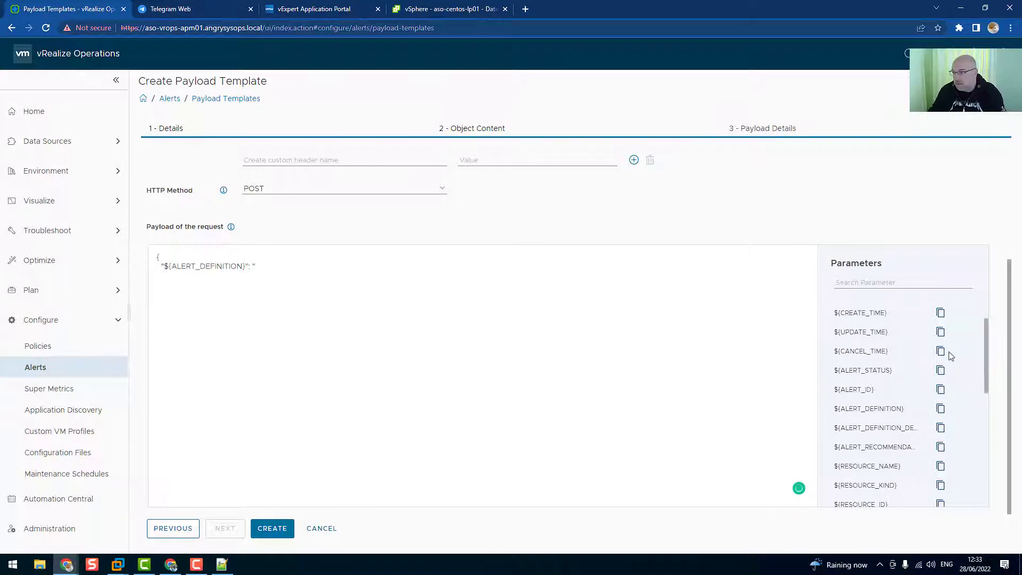
# Copy the ${RESOURCE_NAME} parameter in as the first key's value, closing the quote and adding a comma.
pyautogui.scroll(-3, 922, 405)
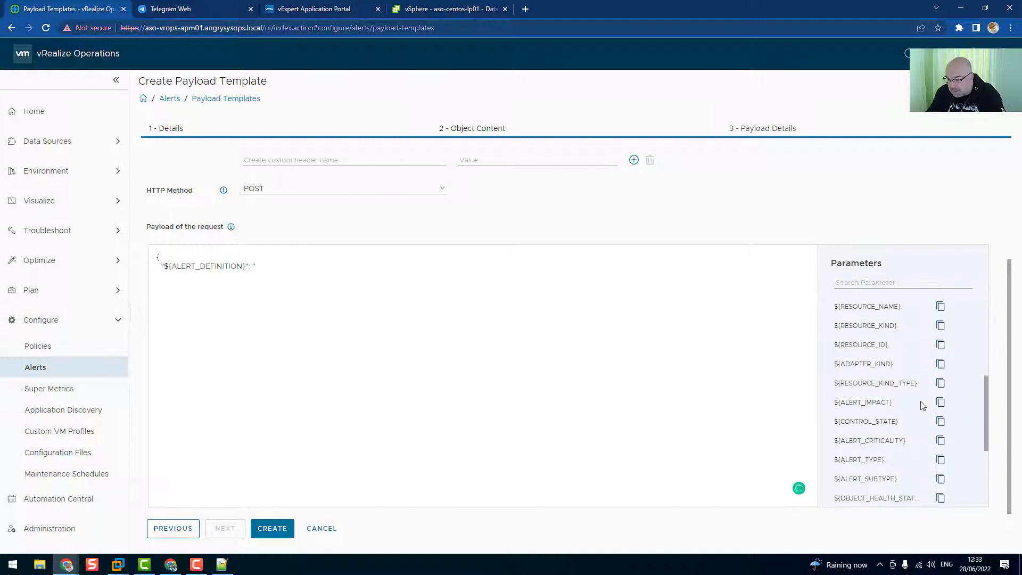
pyautogui.scroll(1, 923, 405)
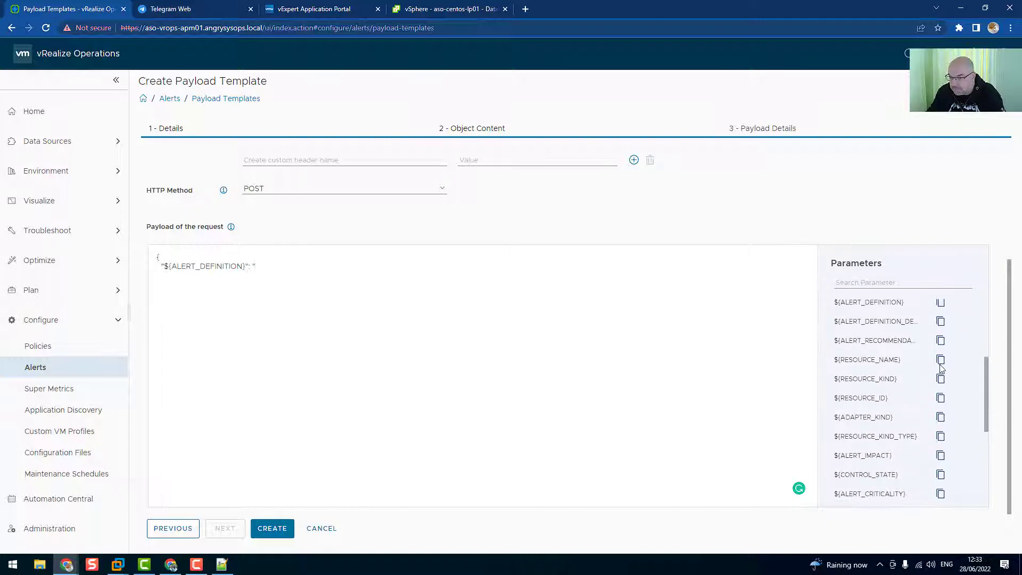
pyautogui.click(941, 361)
pyautogui.click(278, 269)
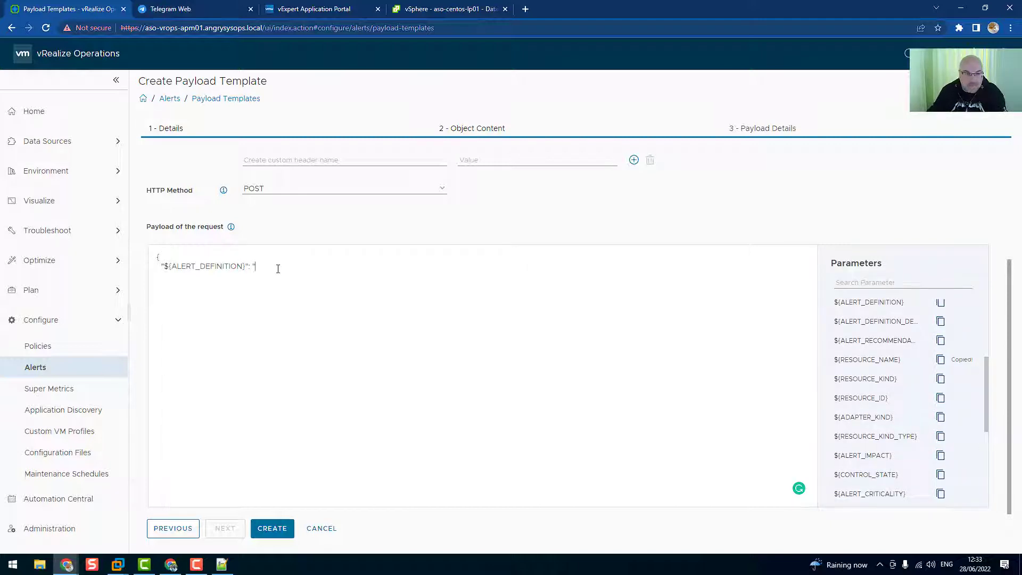
pyautogui.hotkey('ctrl', 'v')
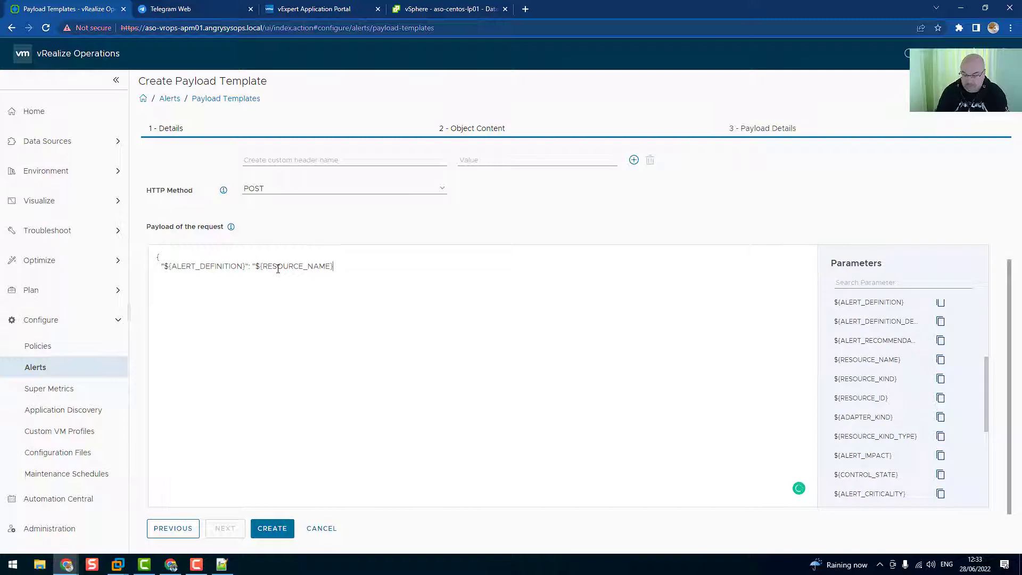
pyautogui.write('"')
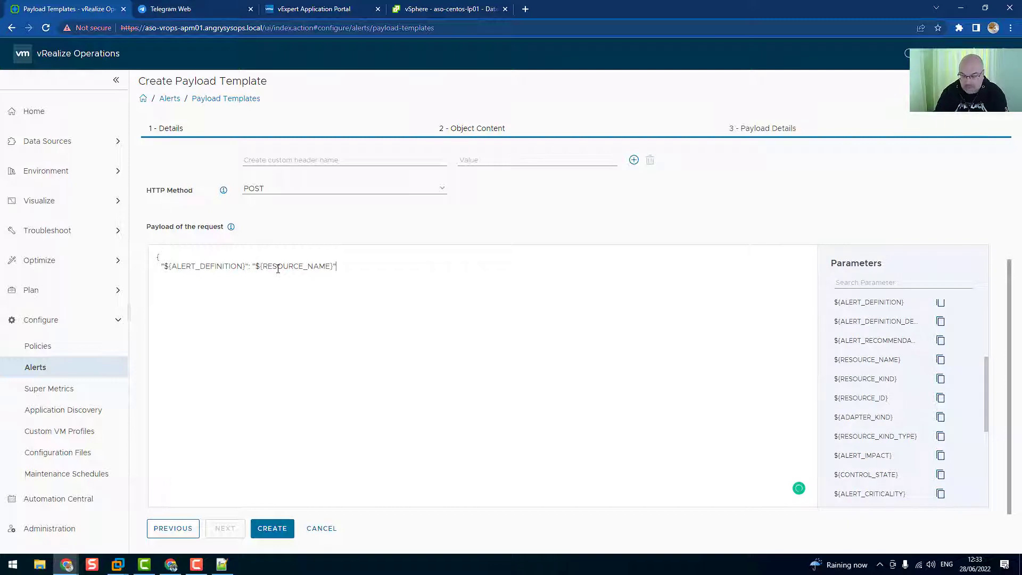
pyautogui.write(',')
# Add an "Available Space:" line to the request payload, with the copied ${VMWARE|Datastore|capacity|available_space} parameter as its value and a trailing comma.
pyautogui.press('Return')
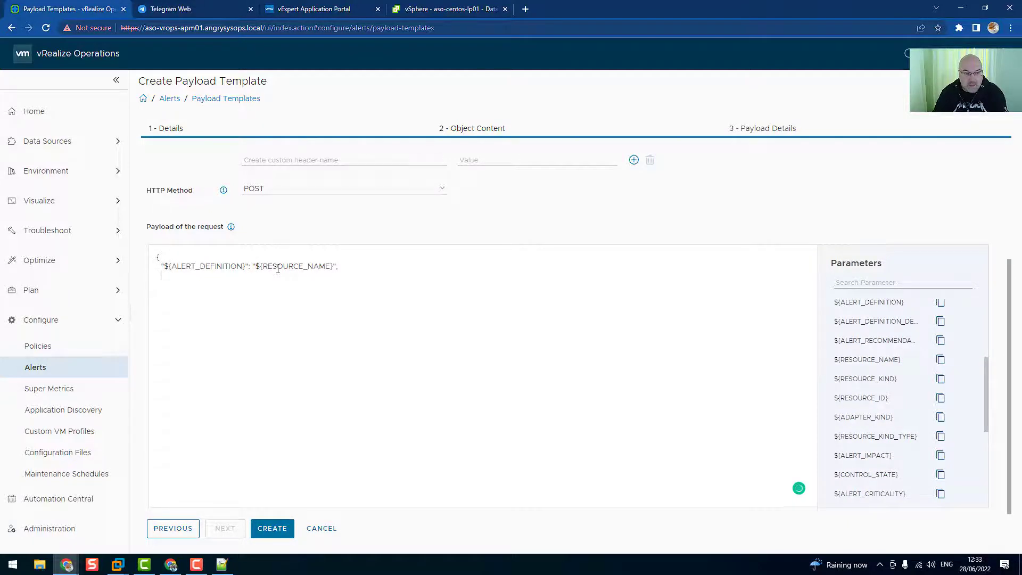
pyautogui.write('"Ava')
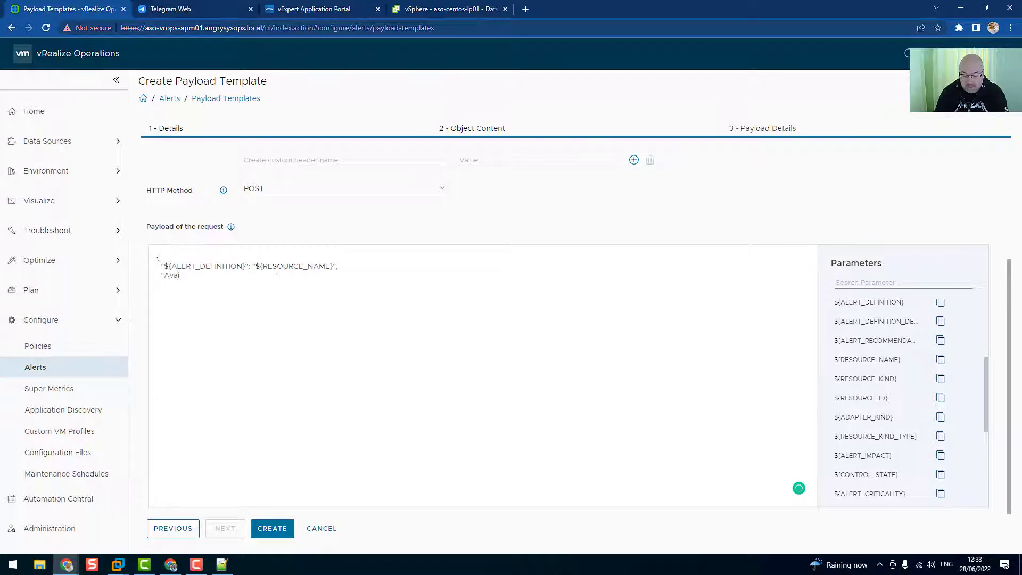
pyautogui.write('ilable"')
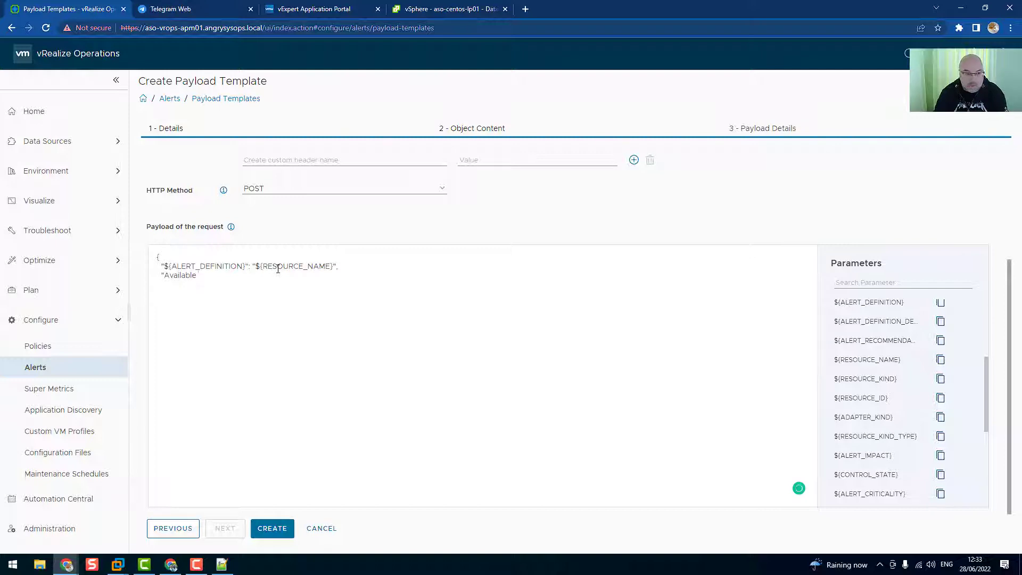
pyautogui.write(' Space:')
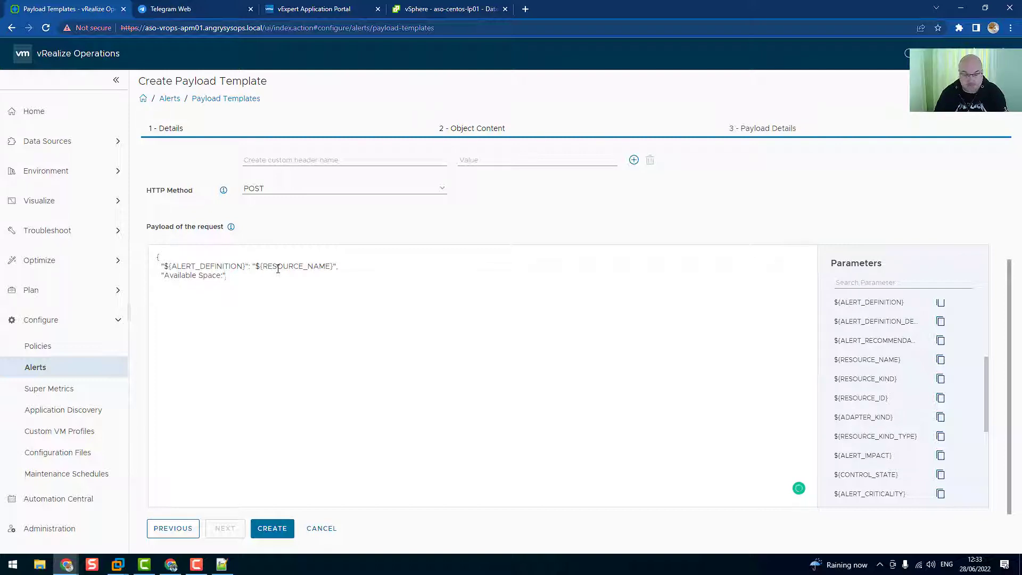
pyautogui.write('"')
pyautogui.scroll(3, 905, 394)
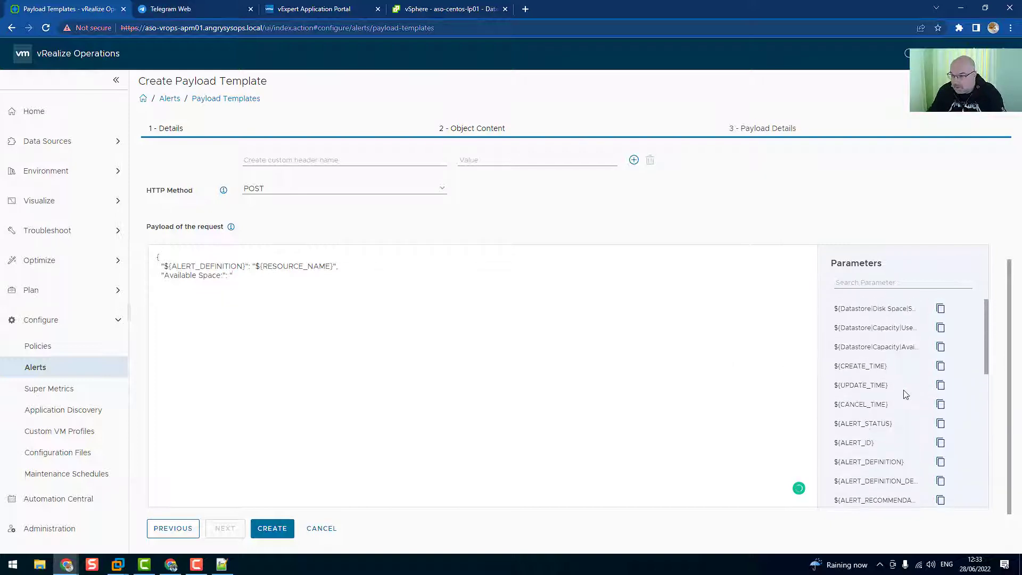
pyautogui.click(940, 347)
pyautogui.click(253, 277)
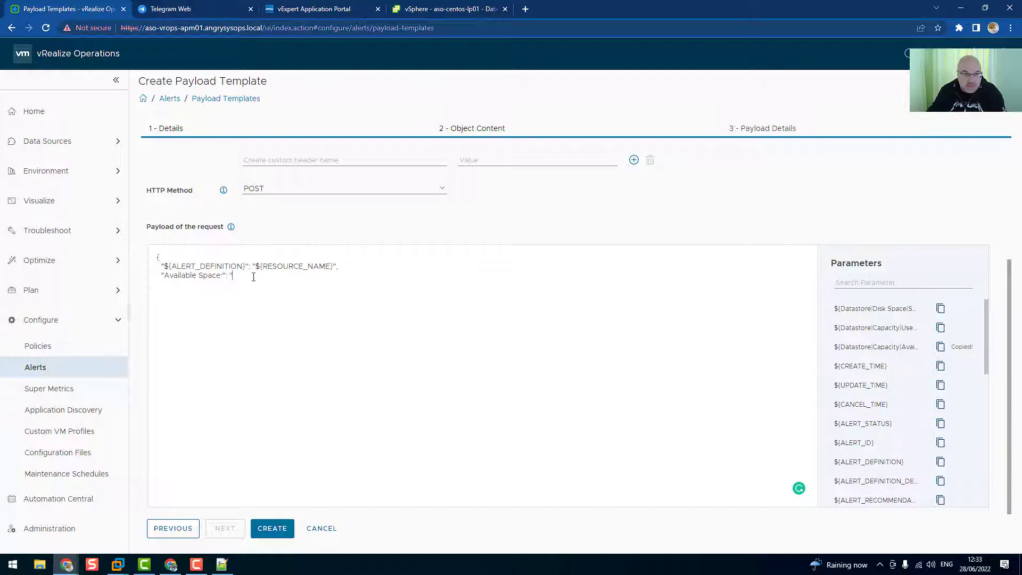
pyautogui.hotkey('ctrl', 'v')
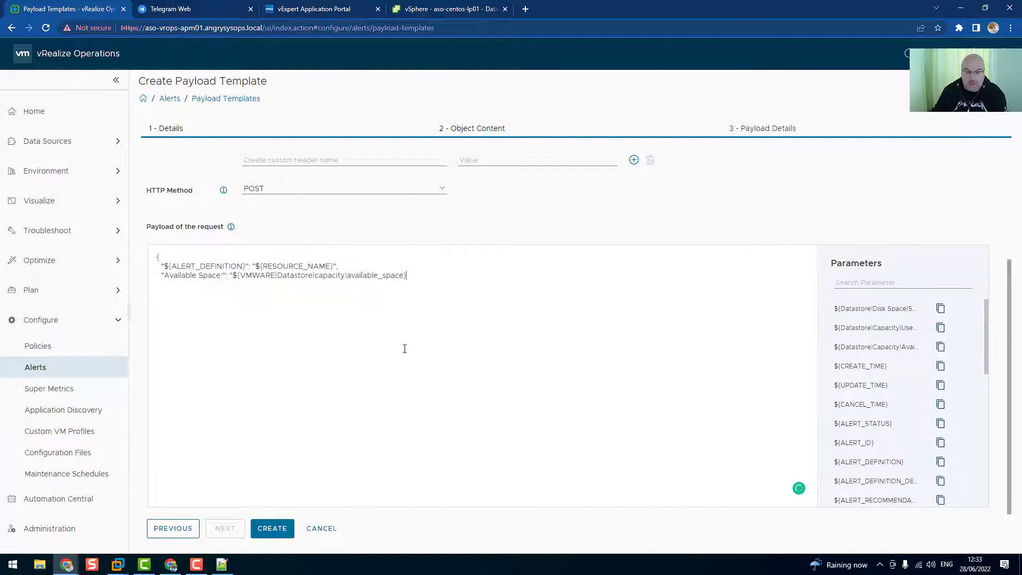
pyautogui.write('",')
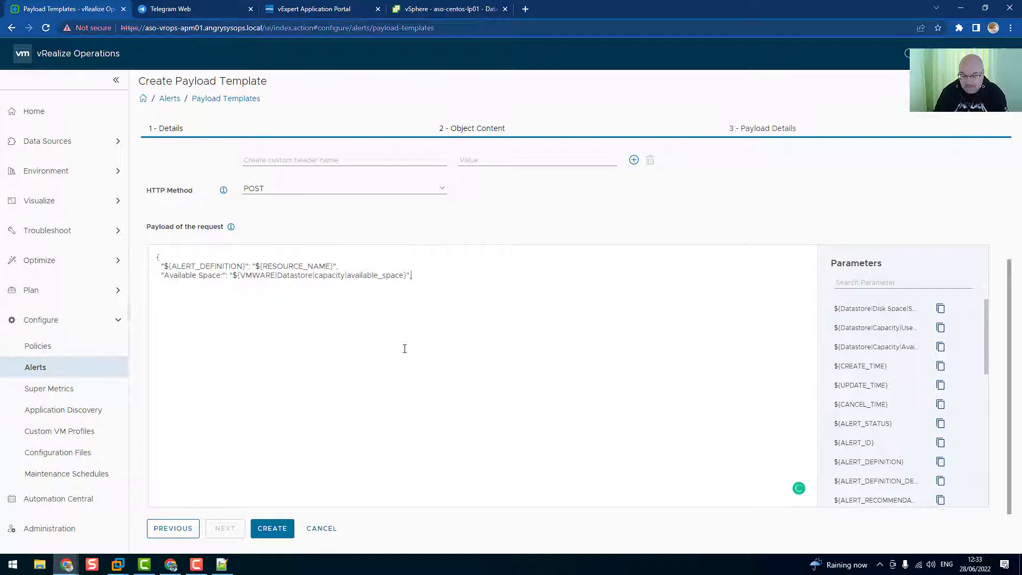
# Add a "Usage %:" line to the payload, with the copied ${VMWARE|Datastore|capacity|usedSpacePct} parameter as its value and a trailing comma.
pyautogui.press('Return')
pyautogui.write('"')
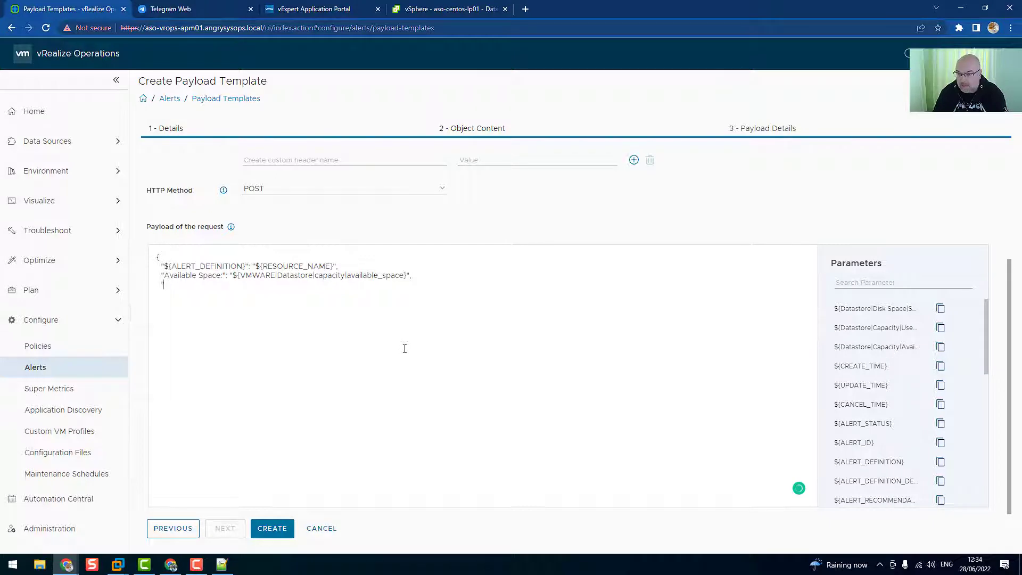
pyautogui.write('age')
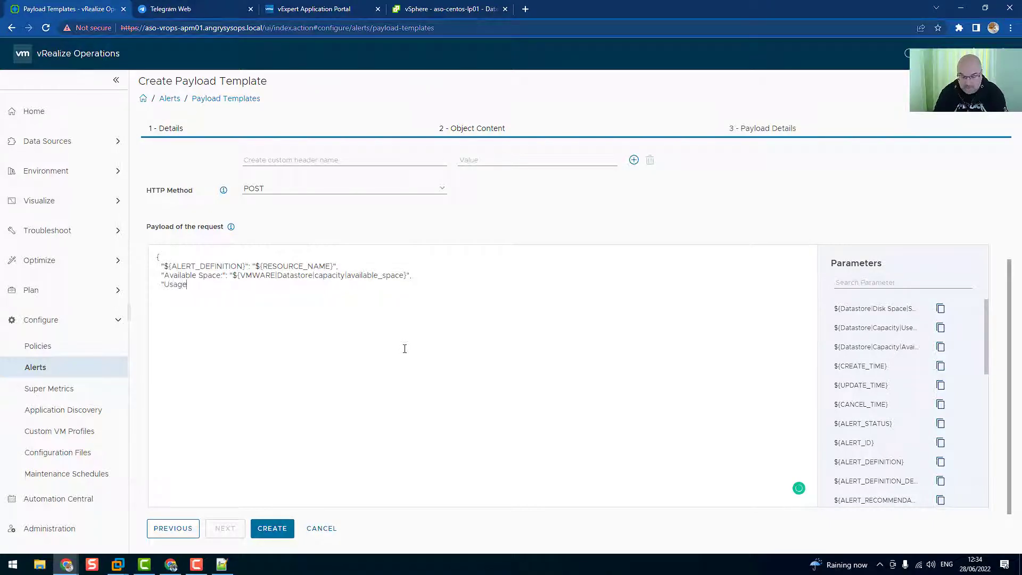
pyautogui.write(' %')
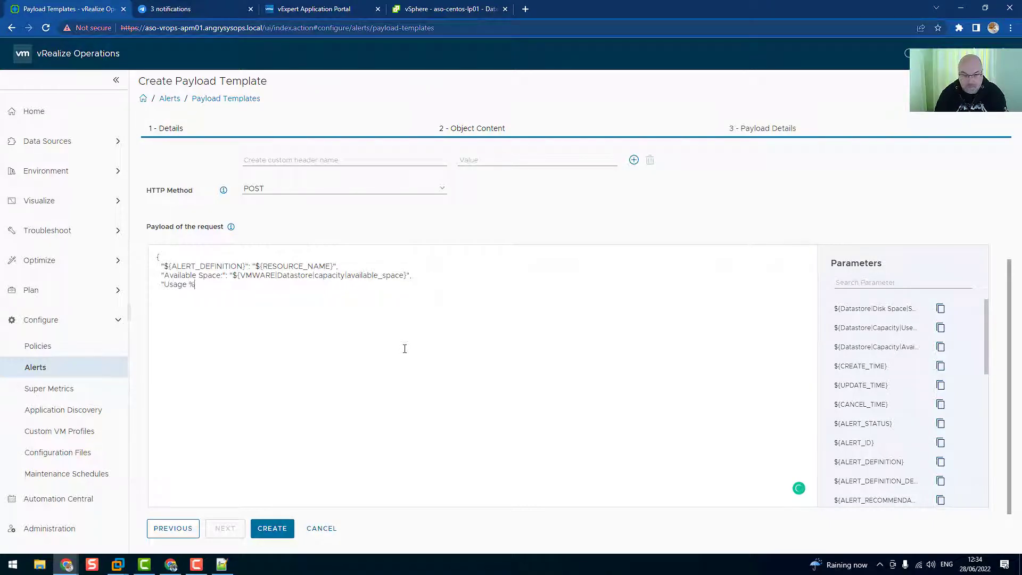
pyautogui.write(':":')
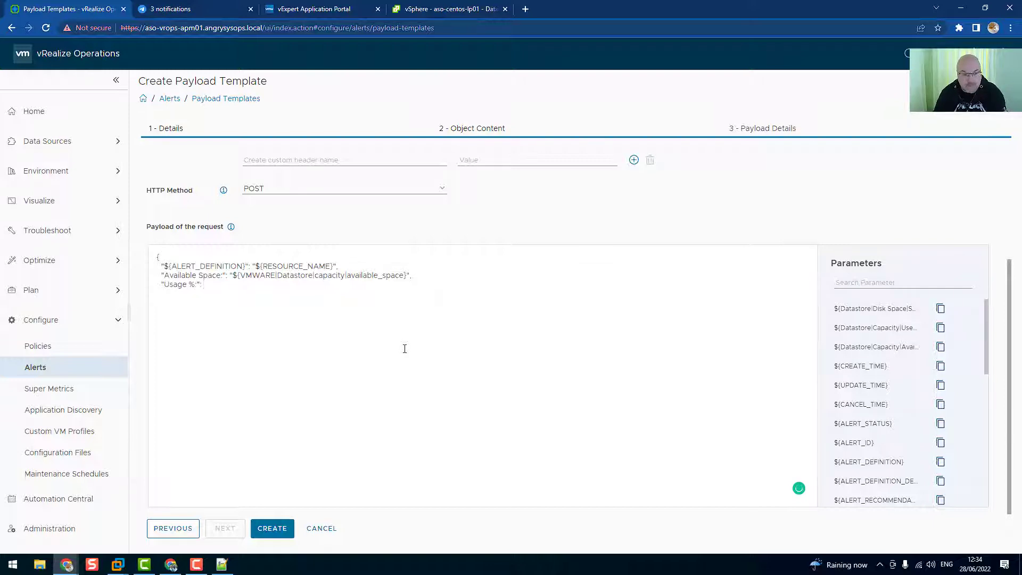
pyautogui.click(941, 327)
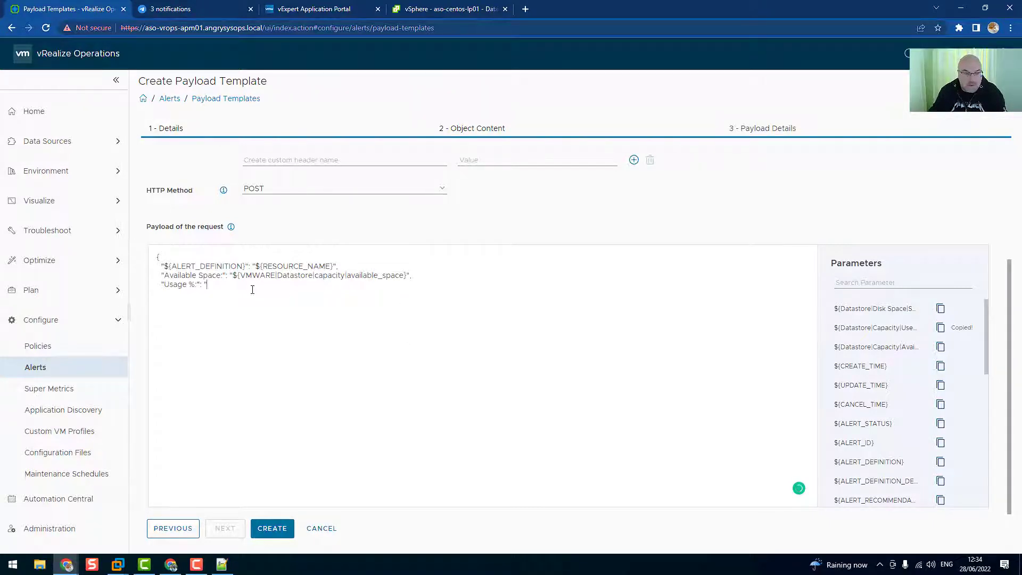
pyautogui.hotkey('ctrl', 'v')
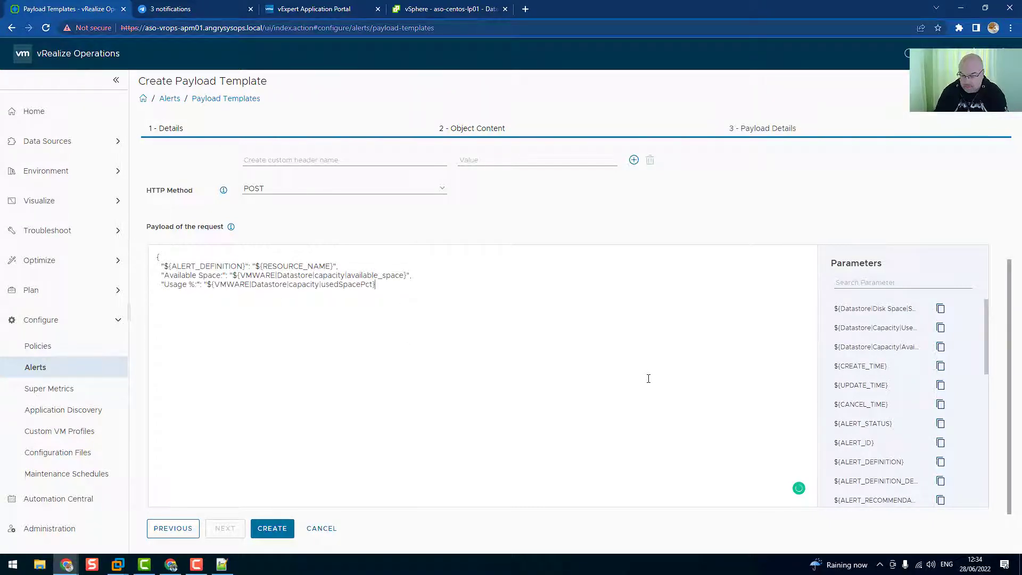
pyautogui.write('", ')
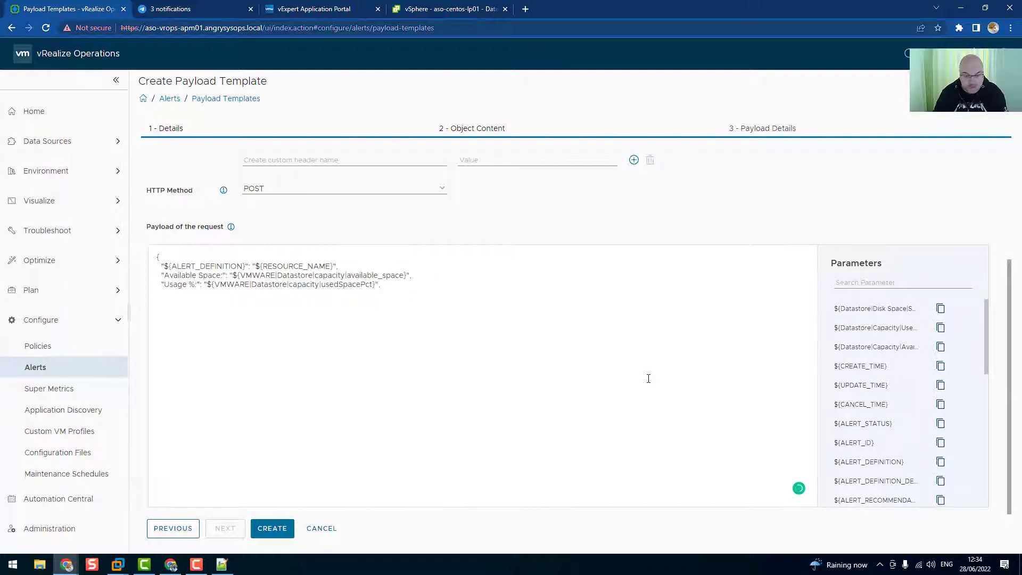
# Add a "Snapshots:" line to the payload with the copied ${VMWARE|Datastore|diskspace|snapshot} parameter as its quoted value.
pyautogui.write('  "S')
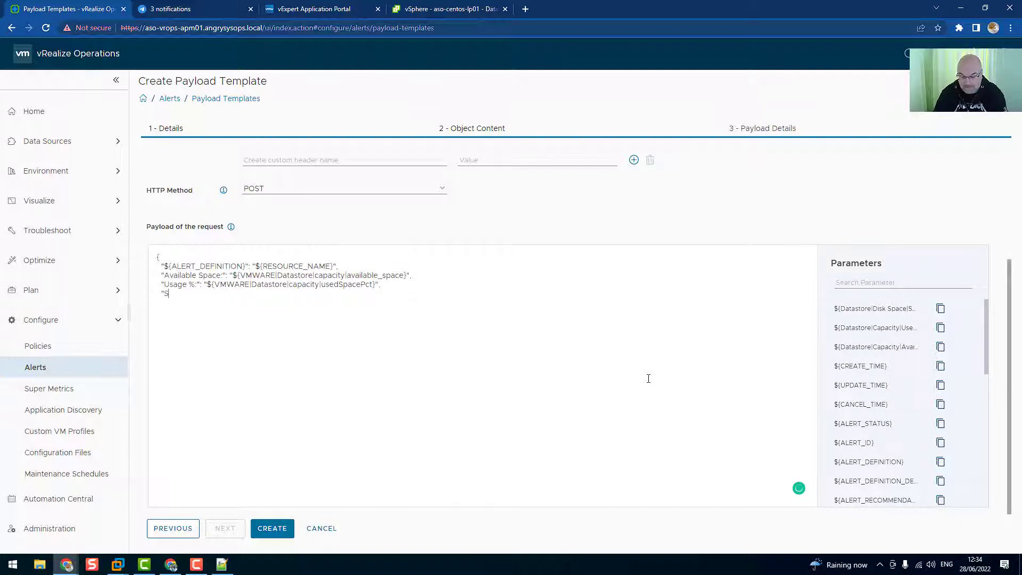
pyautogui.write('napshots')
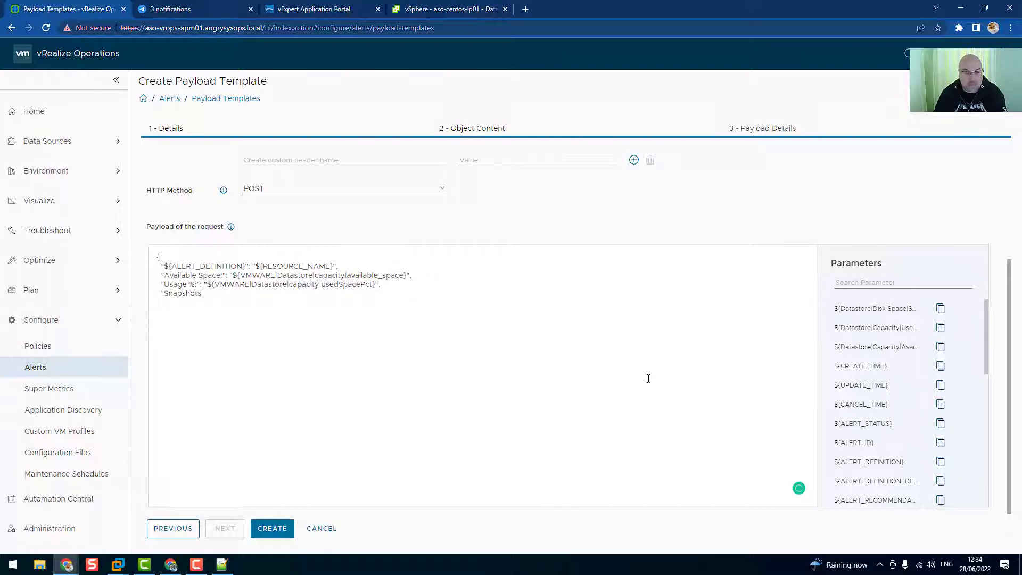
pyautogui.write(':": "')
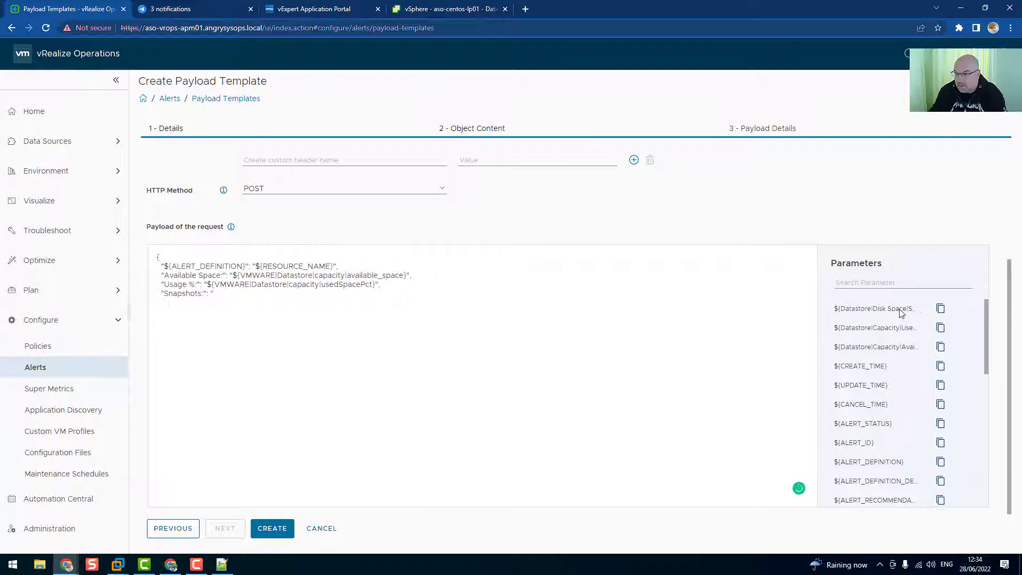
pyautogui.click(941, 308)
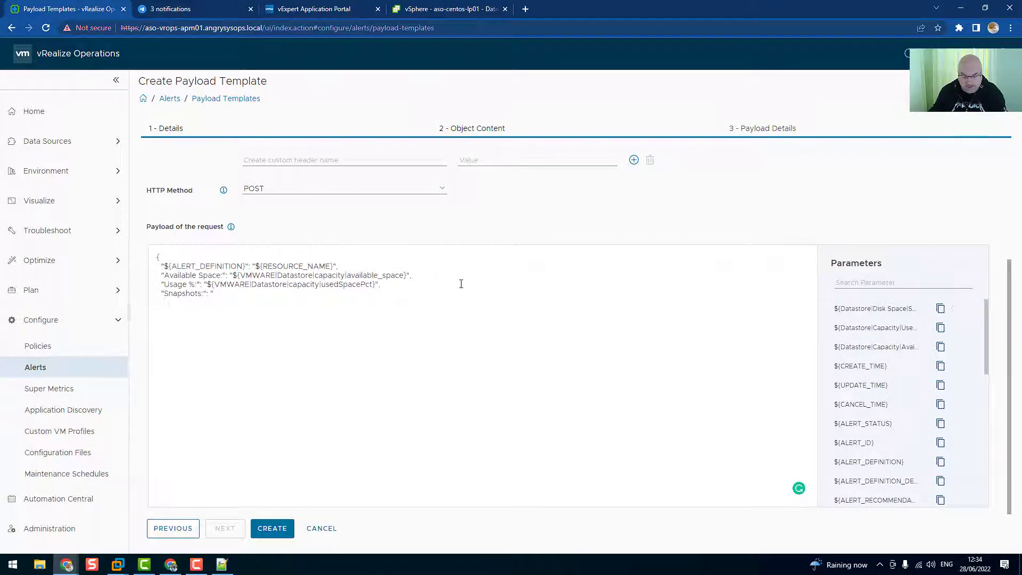
pyautogui.hotkey('ctrl', 'v')
pyautogui.write('"')
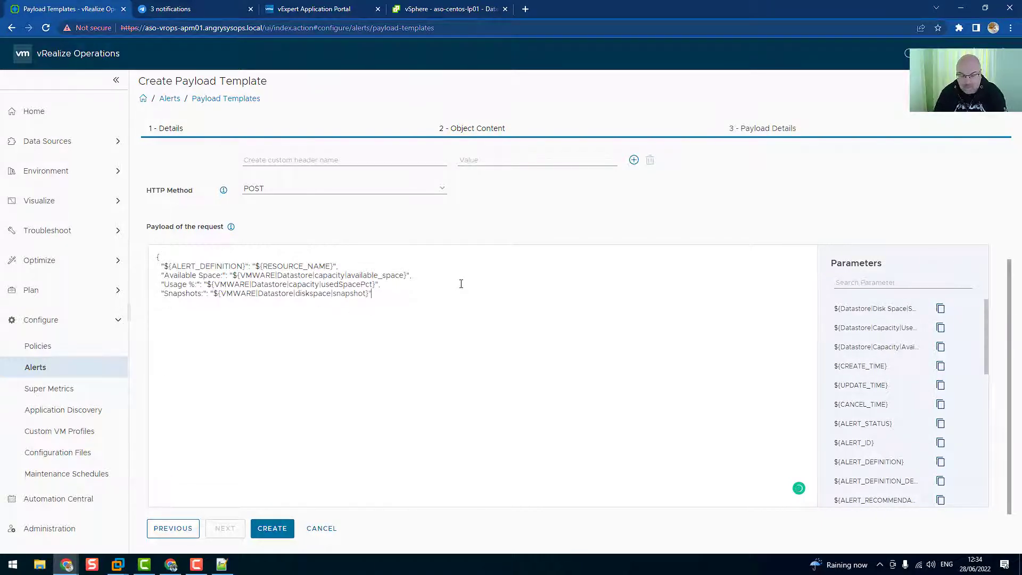
# End the payload with a closing brace on its own line and create the payload template.
pyautogui.press('Return')
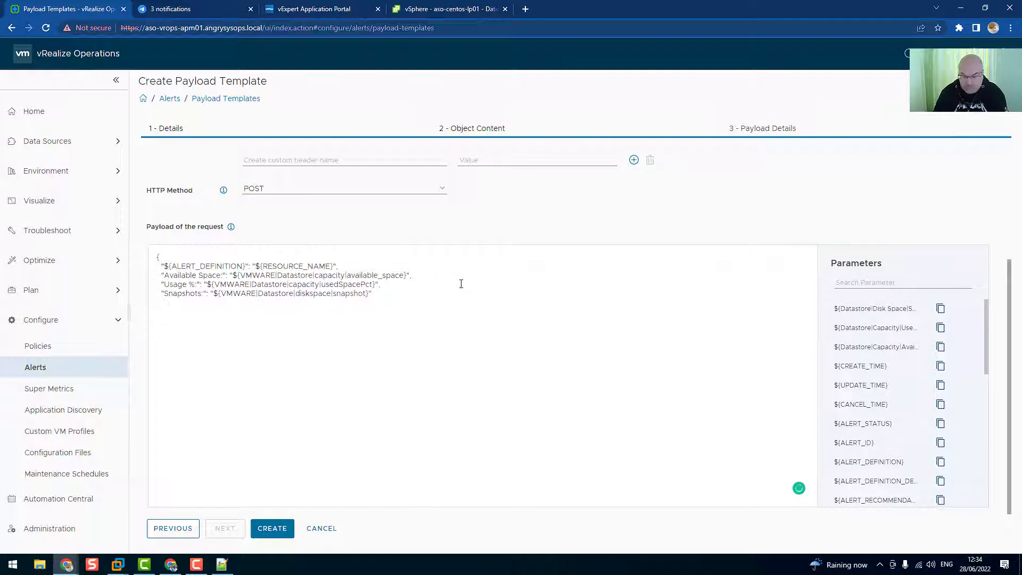
pyautogui.write('}')
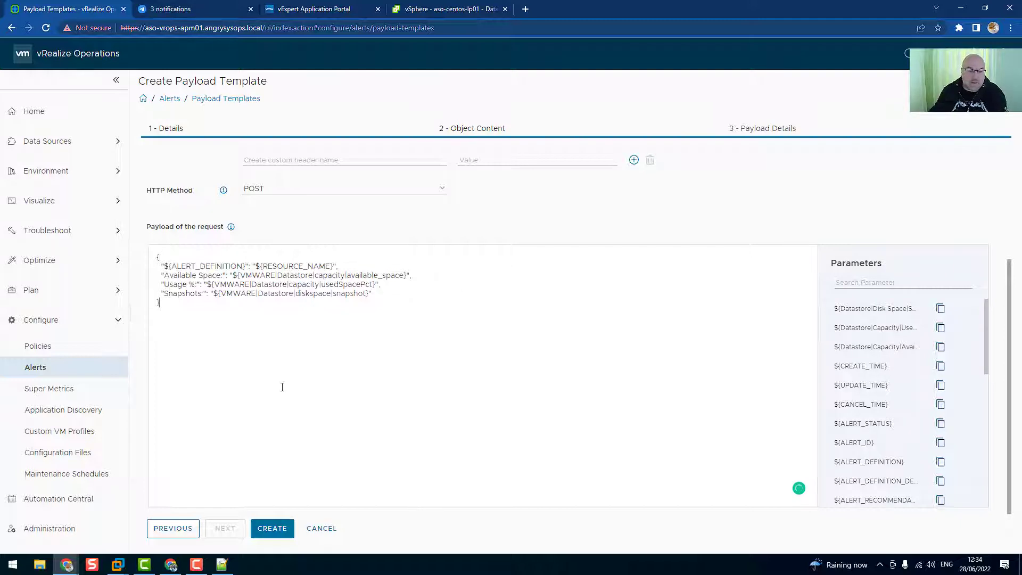
pyautogui.click(271, 527)
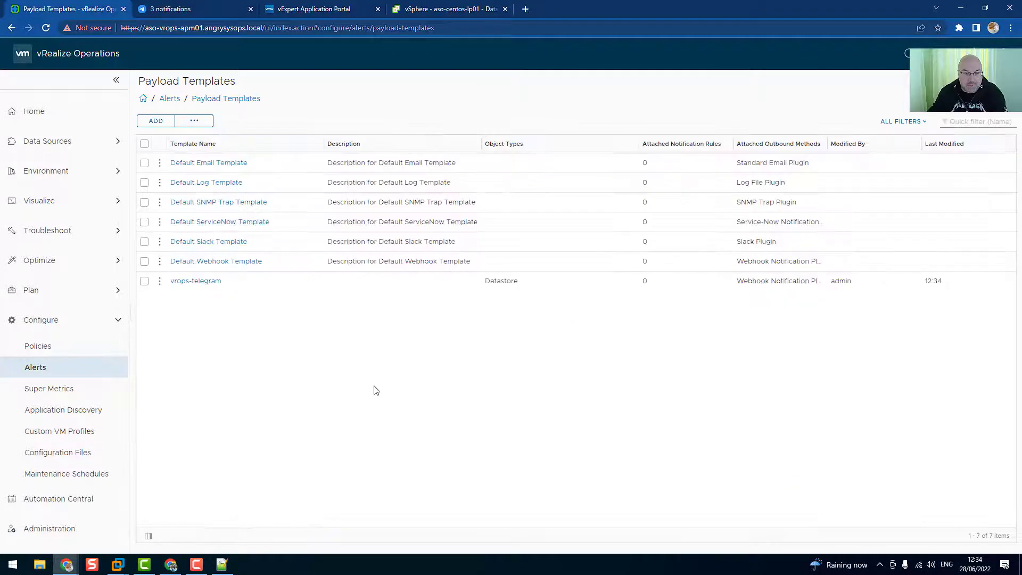
# Reopen the vrops-telegram template for editing at its payload details and look through the available parameters.
pyautogui.click(159, 280)
pyautogui.click(187, 267)
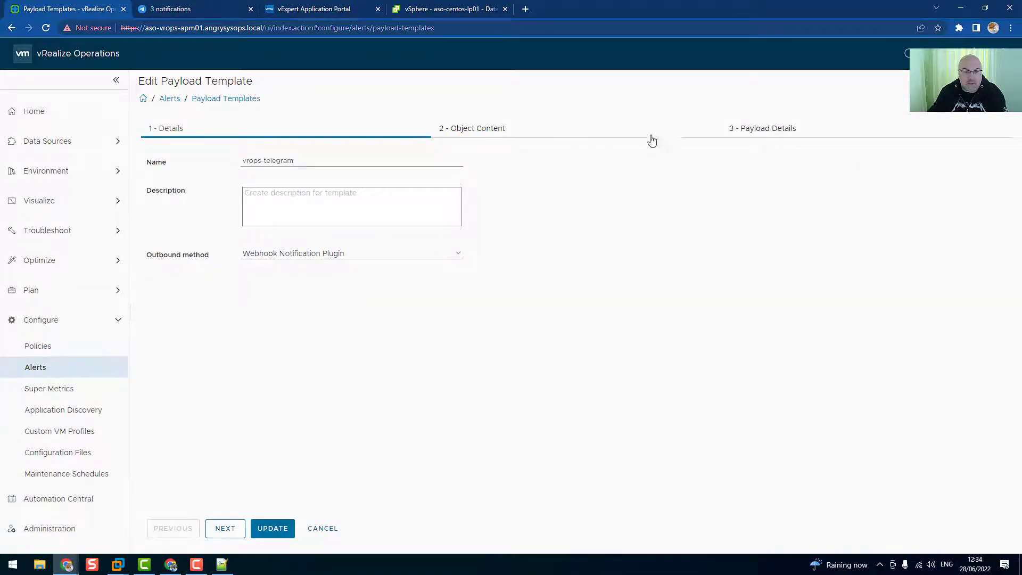
pyautogui.click(761, 130)
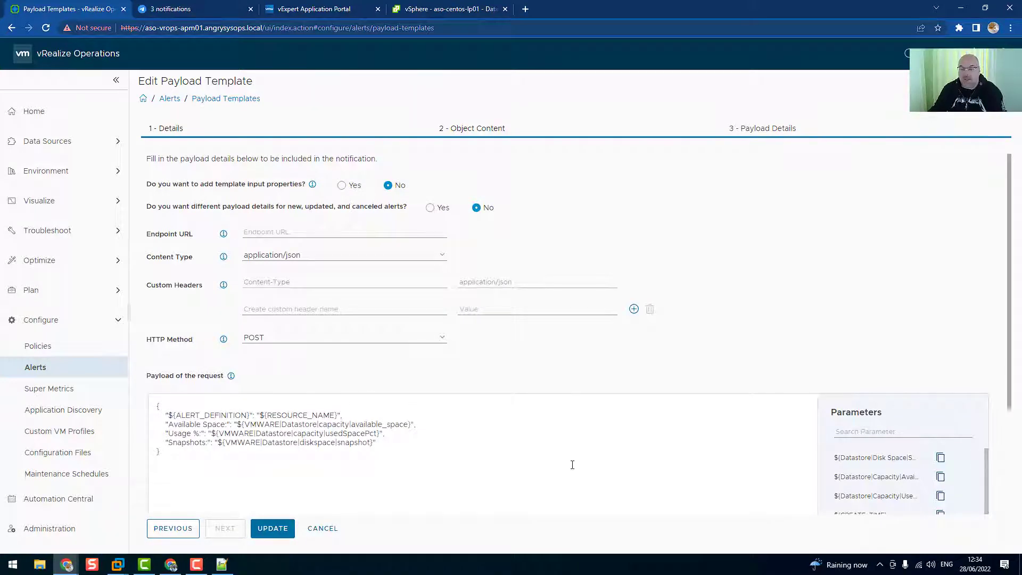
pyautogui.scroll(-2, 570, 466)
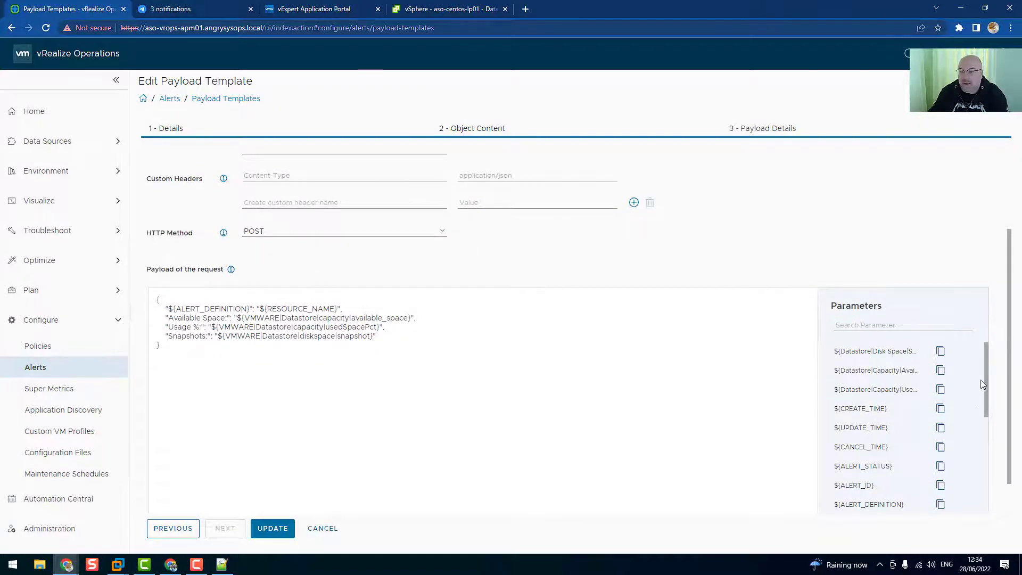
pyautogui.moveTo(985, 381); pyautogui.dragTo(990, 531)
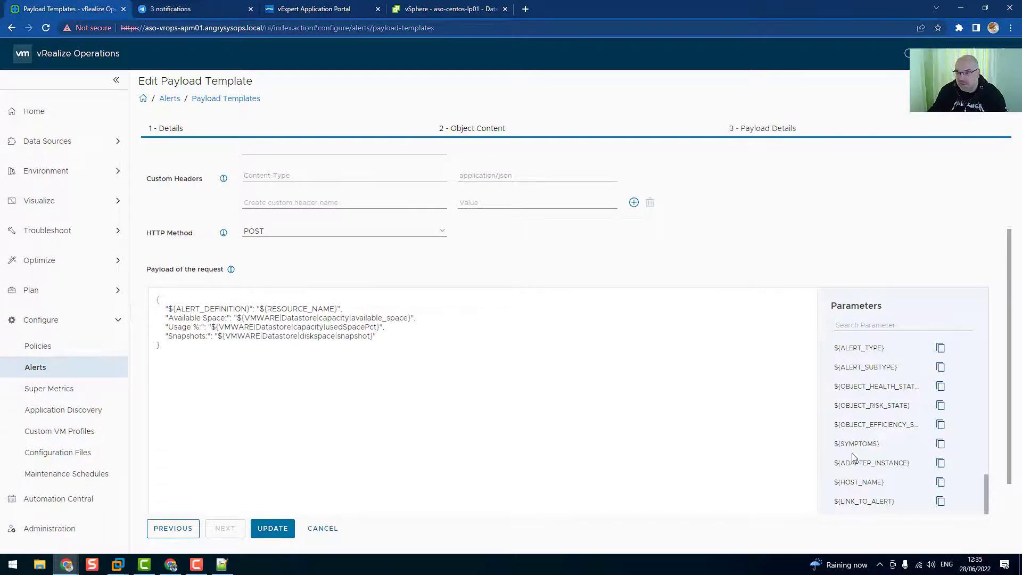
pyautogui.scroll(-1, 899, 454)
pyautogui.scroll(-2, 899, 453)
pyautogui.scroll(3, 899, 454)
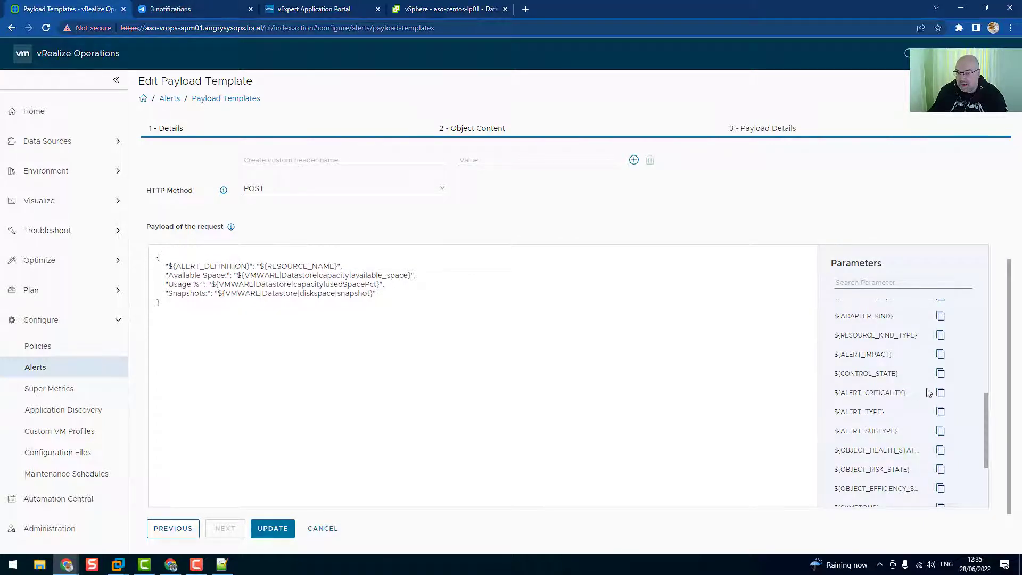
# Add an "Alert Criticality:" line below Snapshots with the copied ${ALERT_CRITICALITY} parameter as its quoted value, and try to update the template.
pyautogui.click(389, 294)
pyautogui.press('Return')
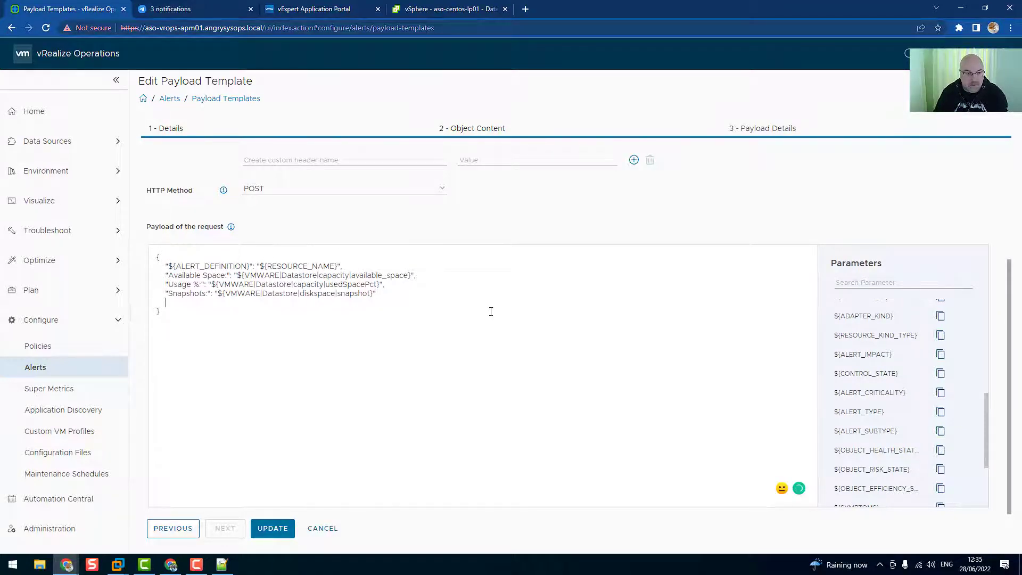
pyautogui.write('"A')
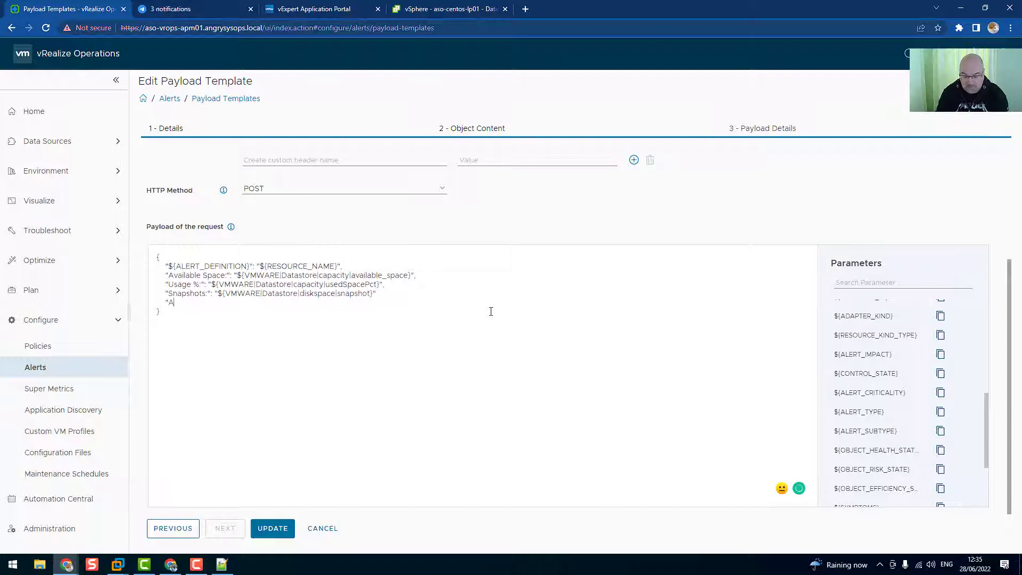
pyautogui.write('lert Critica')
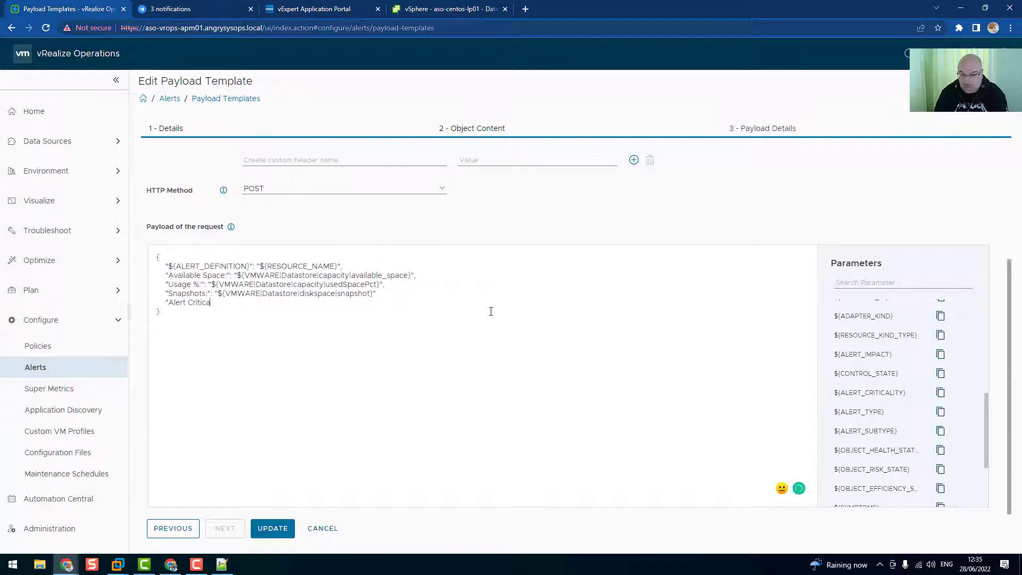
pyautogui.write('lity')
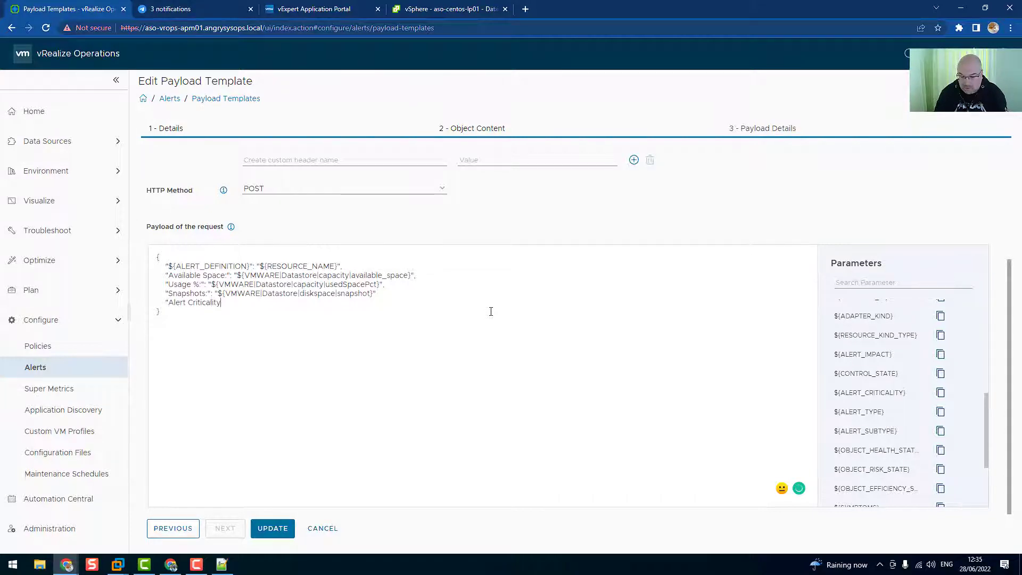
pyautogui.write(':":')
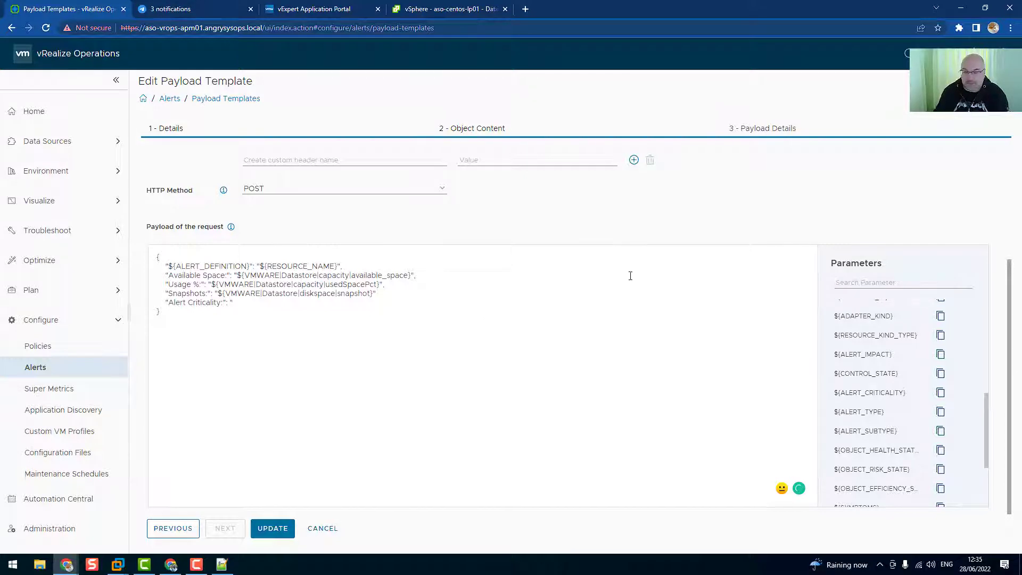
pyautogui.click(941, 395)
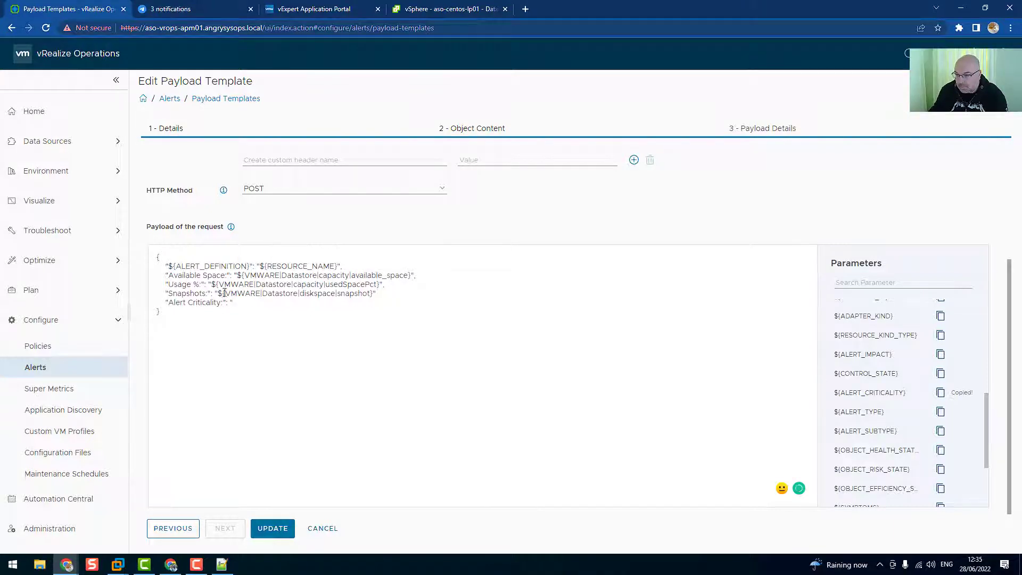
pyautogui.click(247, 304)
pyautogui.hotkey('ctrl', 'v')
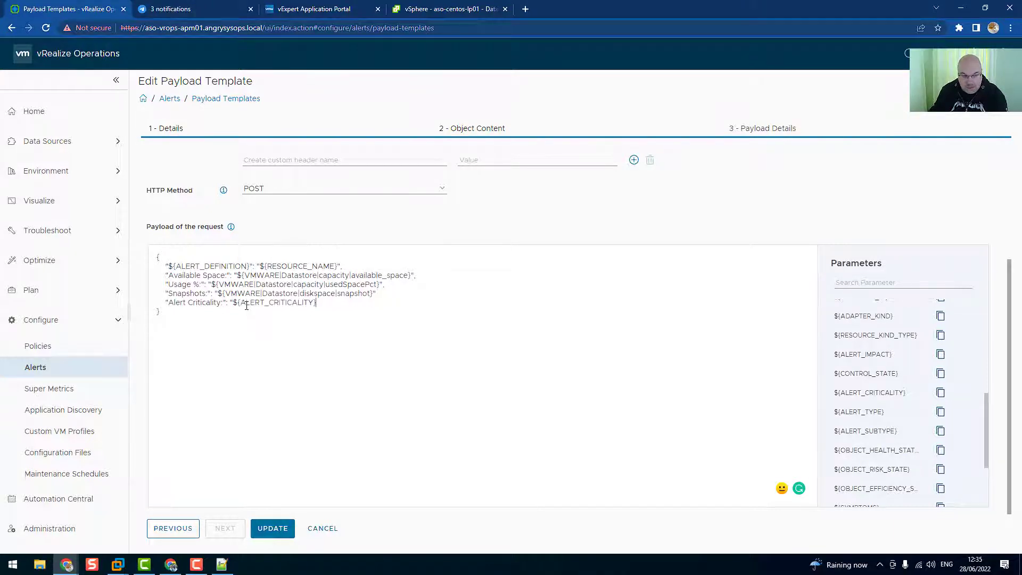
pyautogui.write('"')
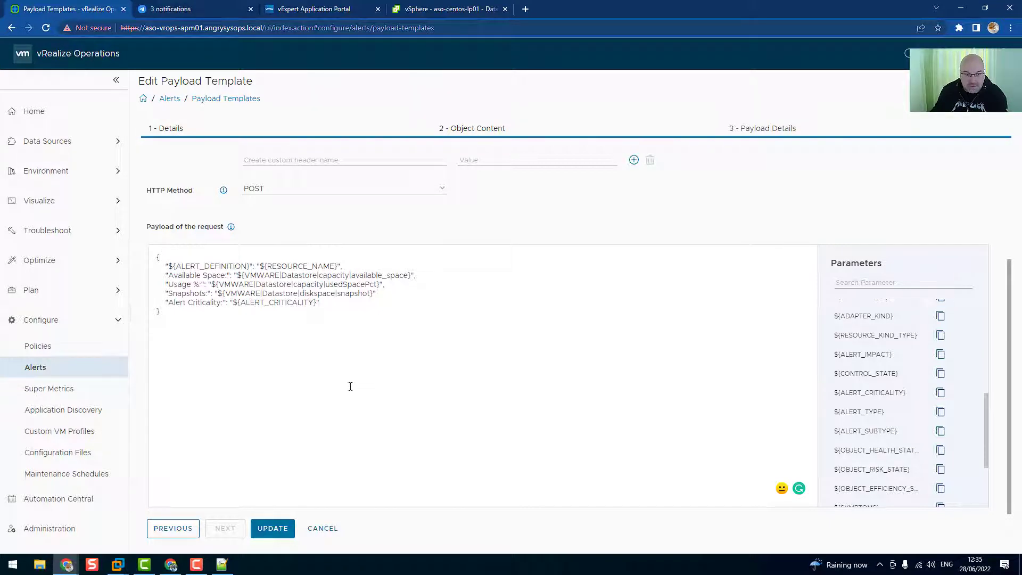
pyautogui.click(271, 530)
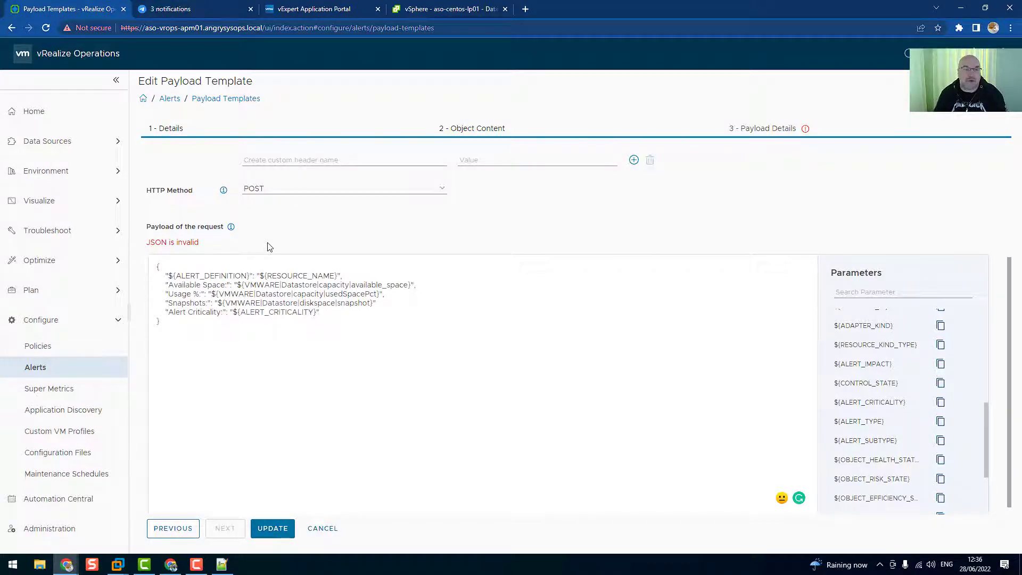
# Correct the payload JSON by adding a comma after the Snapshots value, keep ${RESOURCE_NAME} free of spaces, and update the template.
pyautogui.click(265, 276)
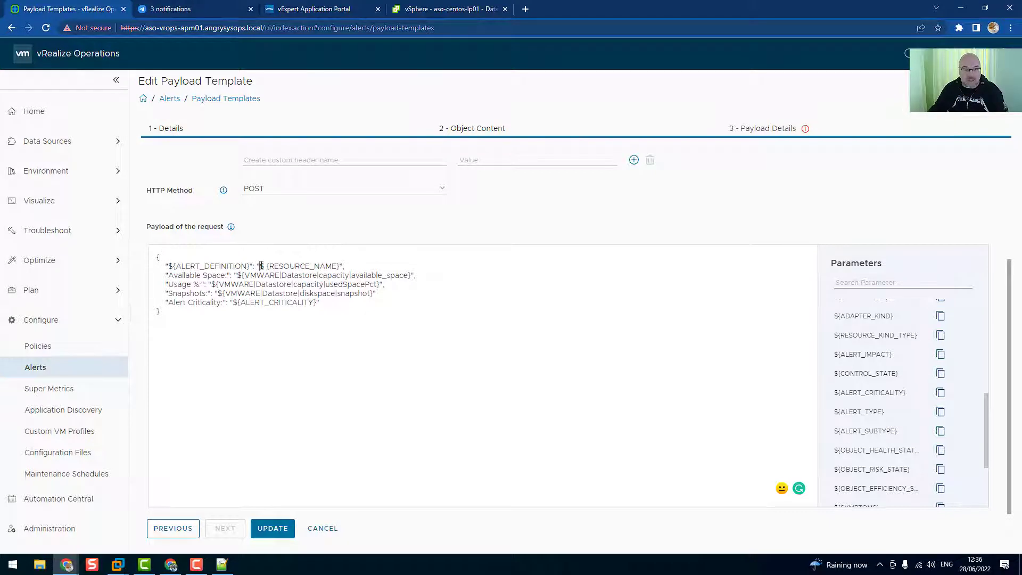
pyautogui.moveTo(261, 266); pyautogui.dragTo(343, 267)
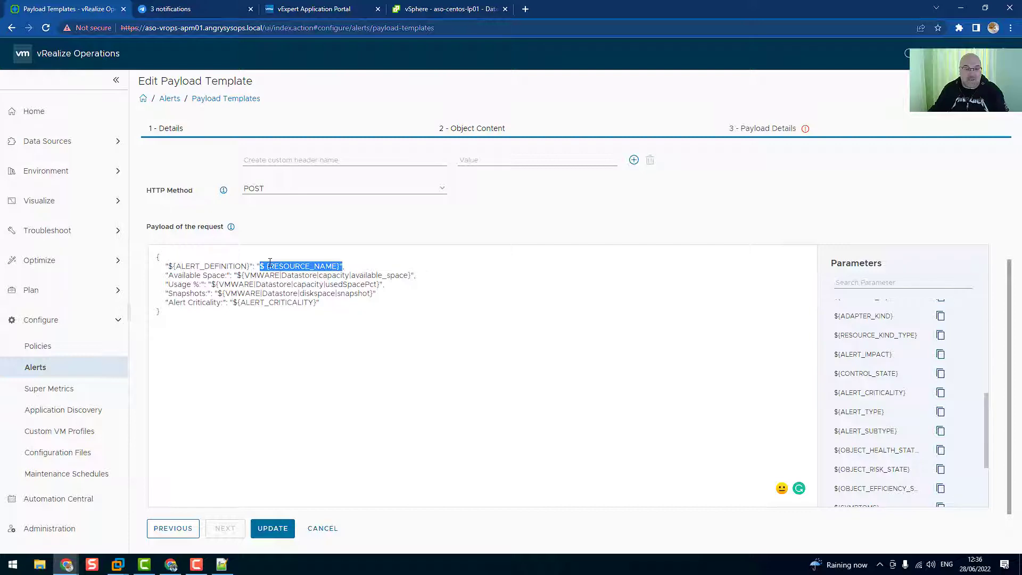
pyautogui.click(353, 271)
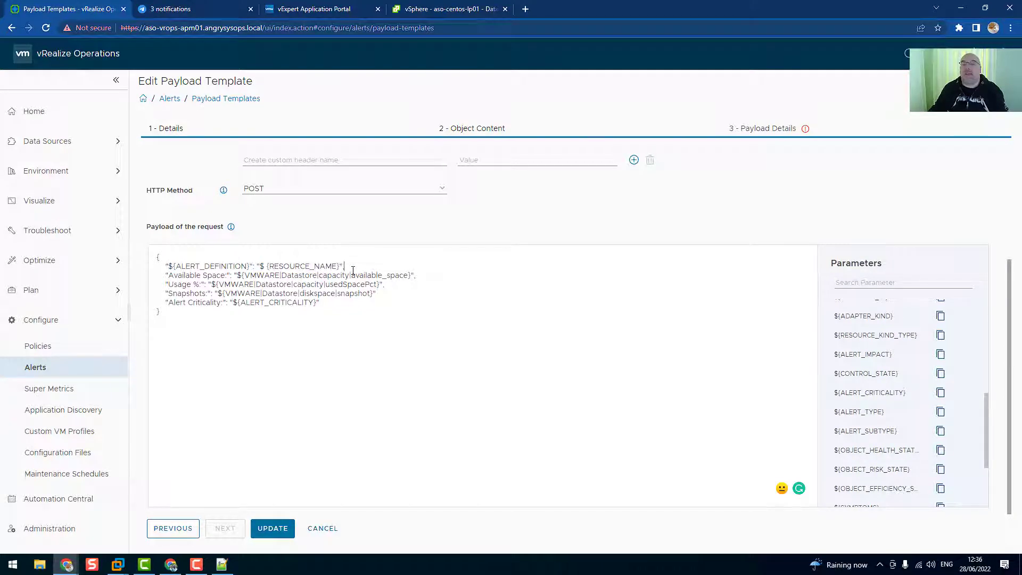
pyautogui.click(263, 266)
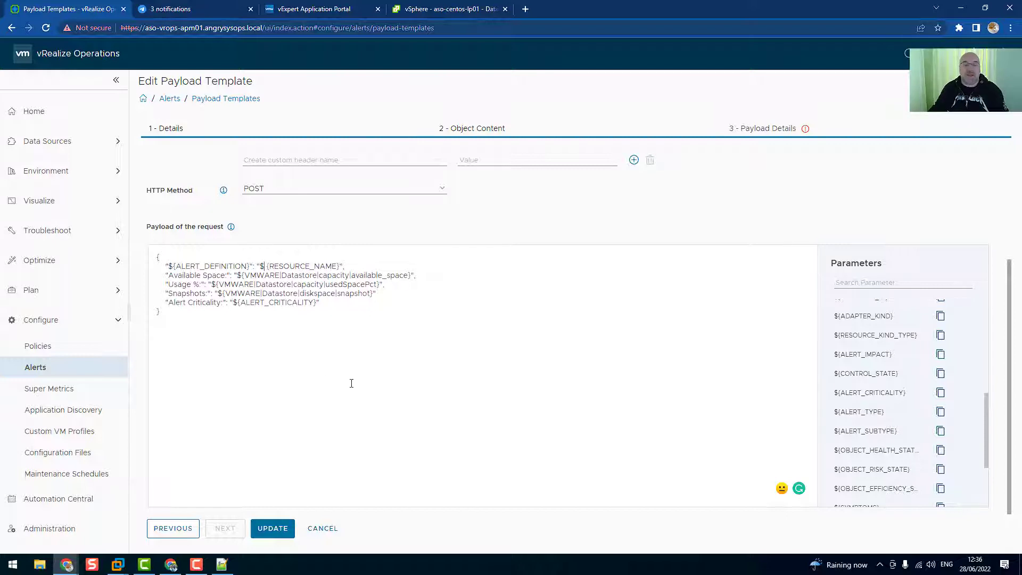
pyautogui.press('Delete')
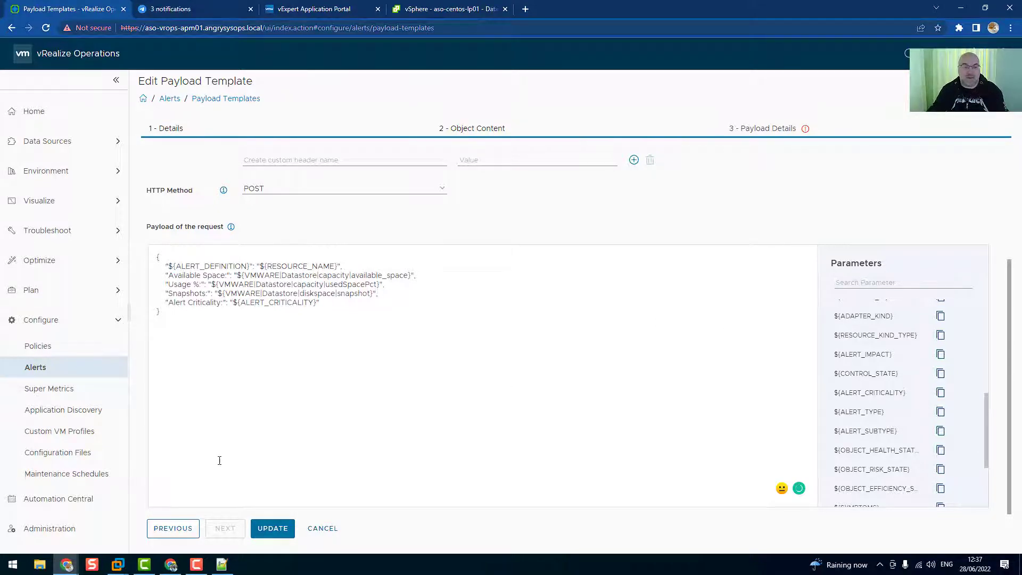
pyautogui.click(272, 528)
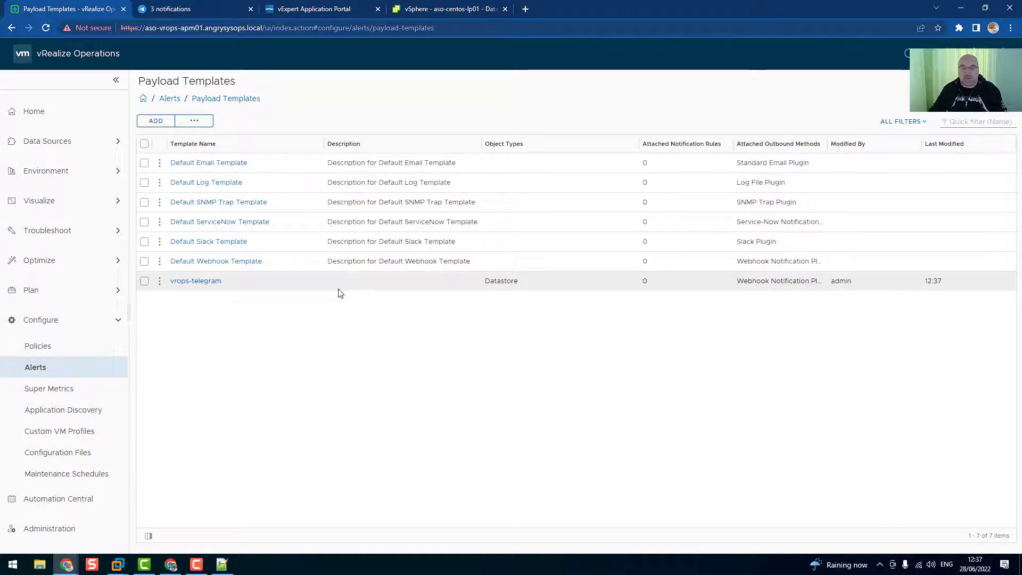
# Add a new alert notification rule named datastore-alerts and continue to its criteria.
pyautogui.click(170, 99)
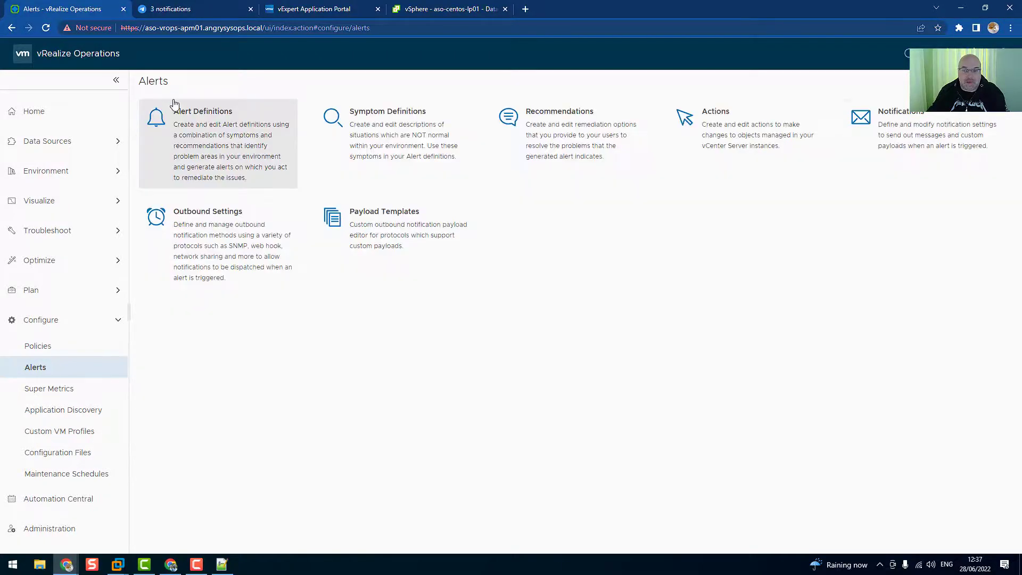
pyautogui.click(930, 129)
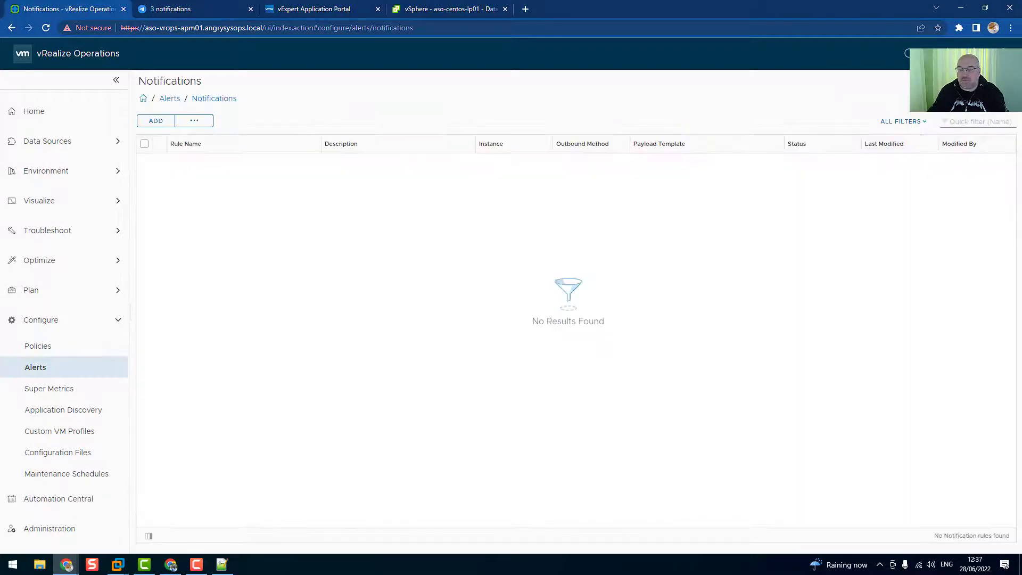
pyautogui.click(152, 120)
pyautogui.click(278, 163)
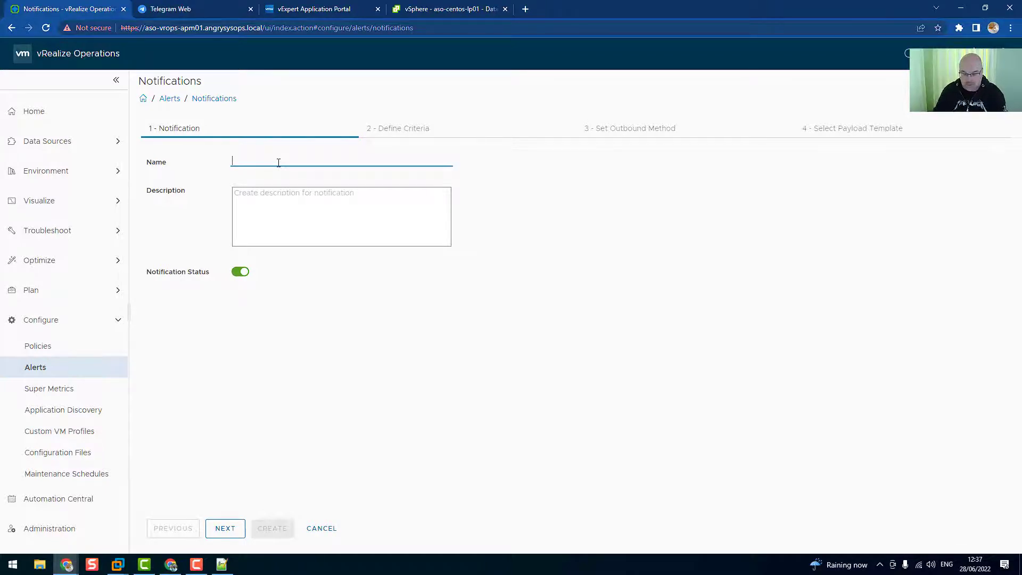
pyautogui.write('datastore')
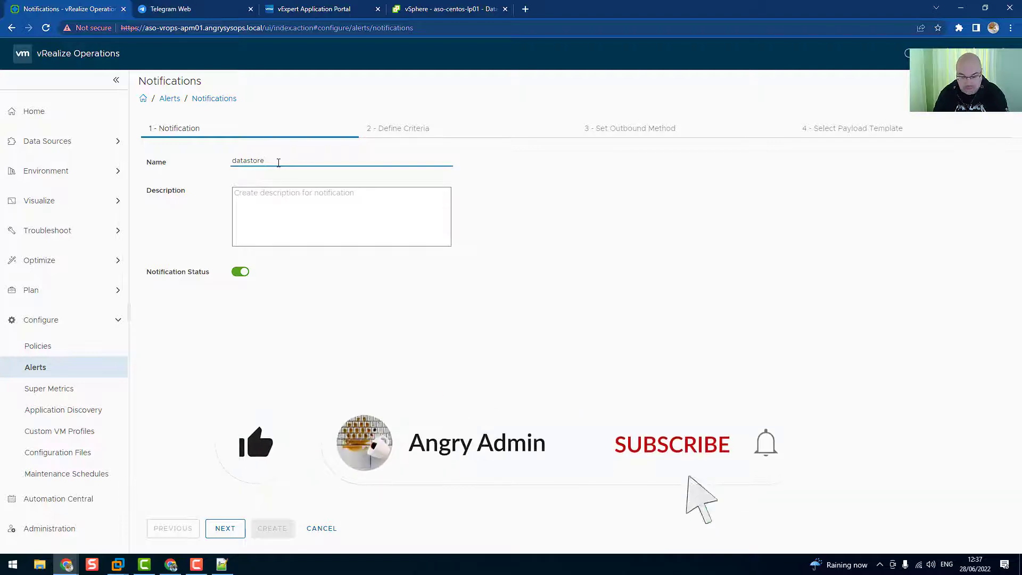
pyautogui.write('-alerts')
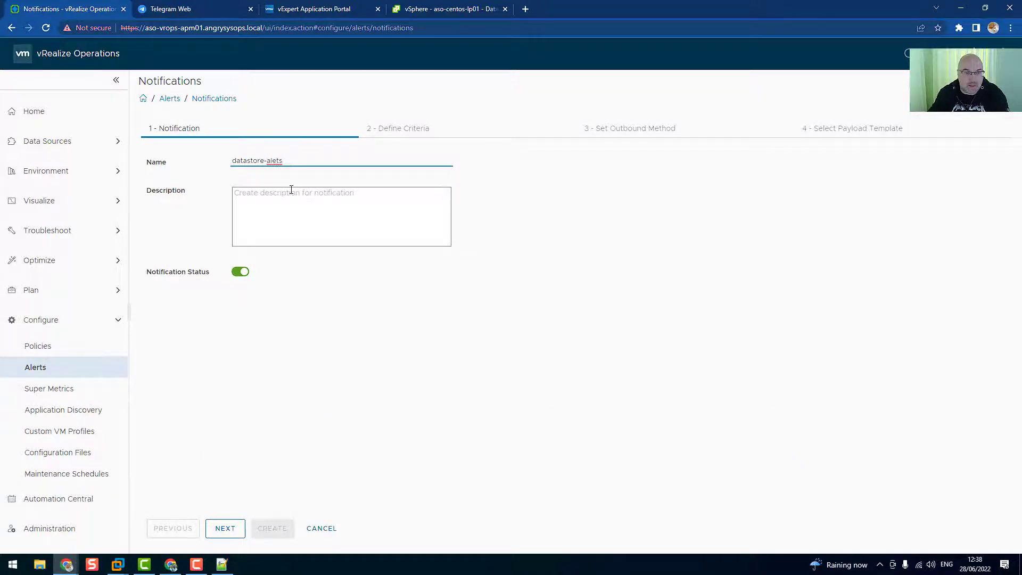
pyautogui.press('Left')
pyautogui.press('Left')
pyautogui.write('r')
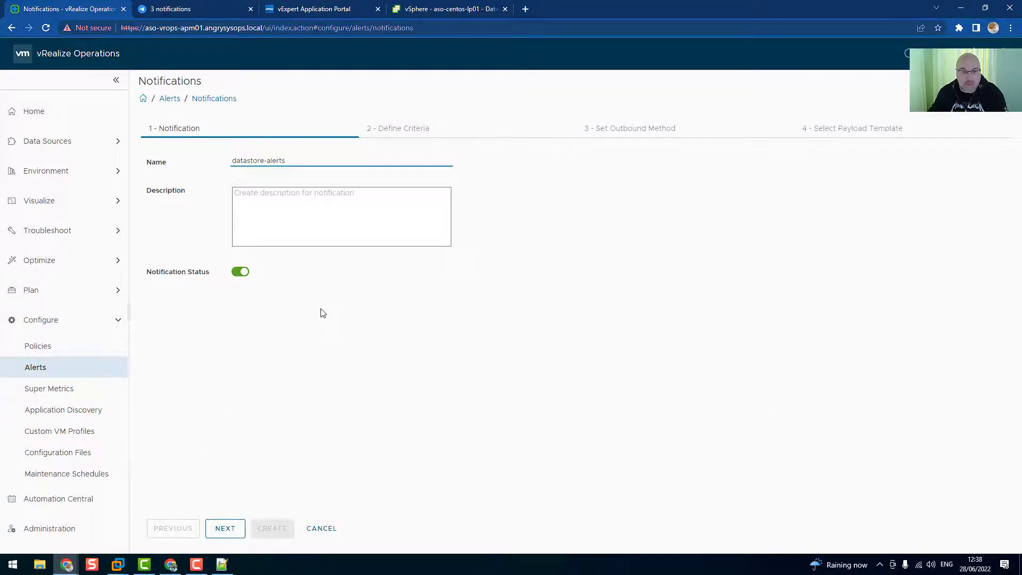
pyautogui.click(225, 528)
pyautogui.click(281, 194)
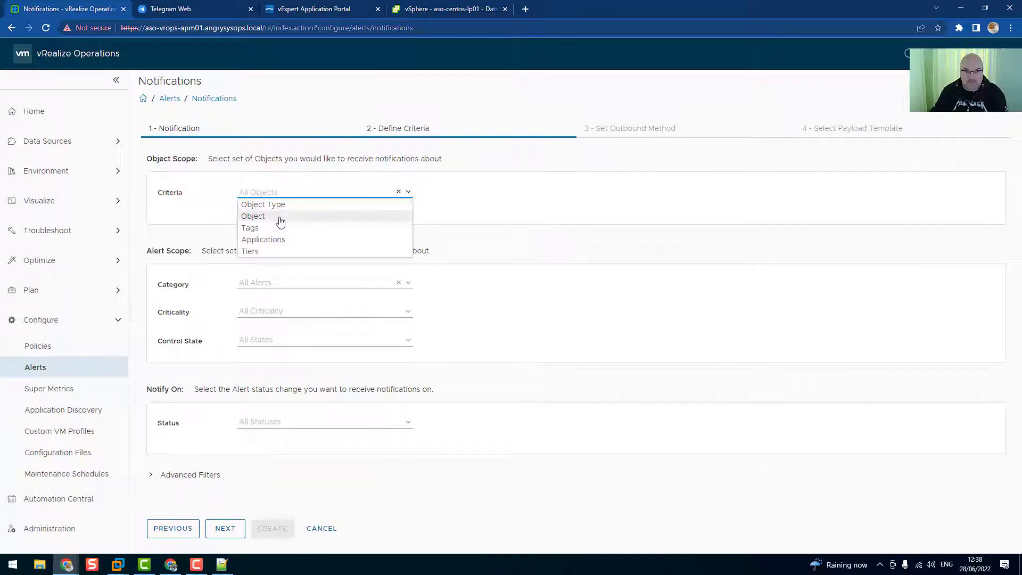
pyautogui.click(281, 216)
pyautogui.click(262, 245)
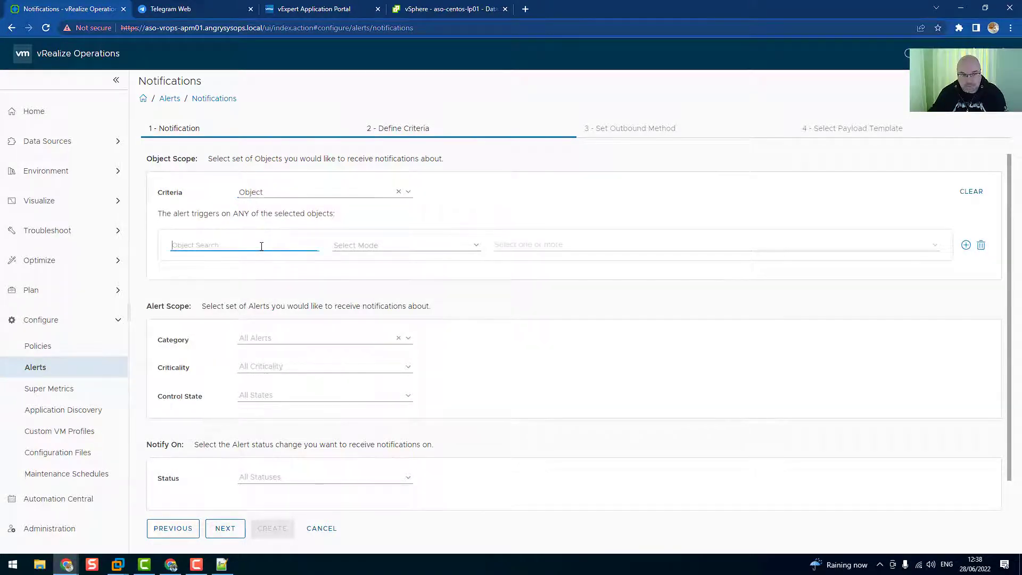
pyautogui.write('datast')
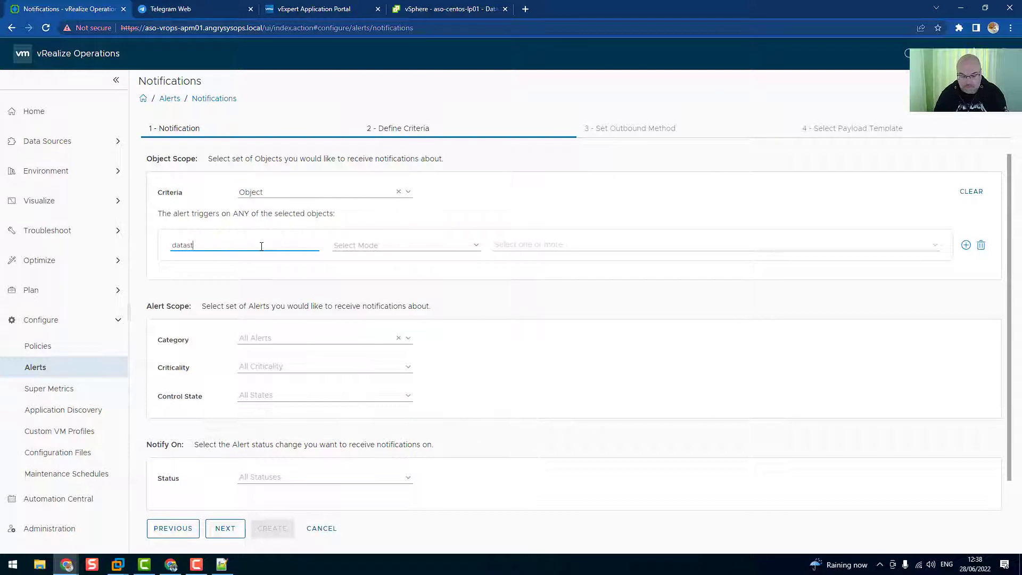
pyautogui.write('ore')
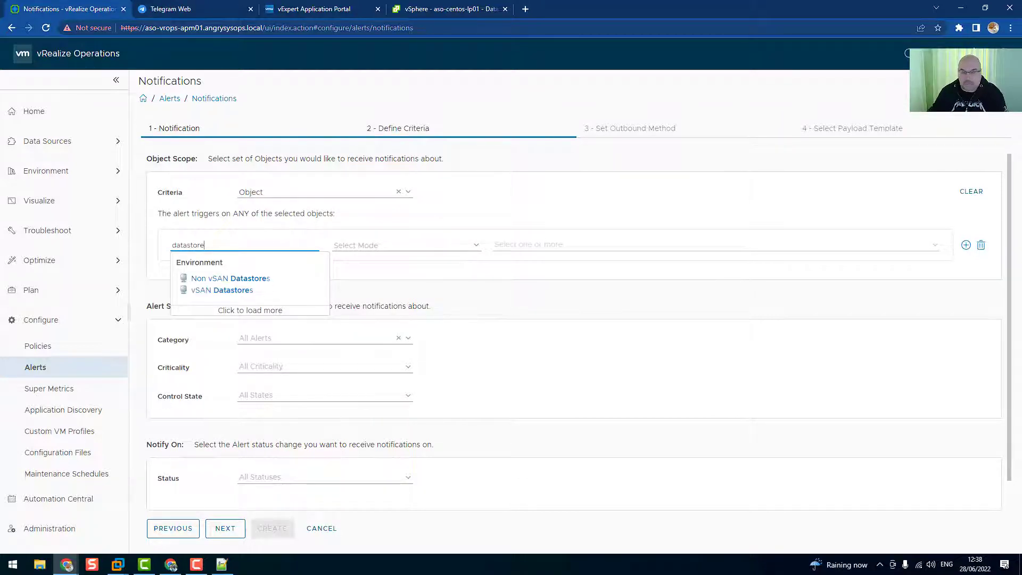
# Scope the notification criteria to the Datastore object type under vCenter Adapter and continue to the outbound method.
pyautogui.click(324, 193)
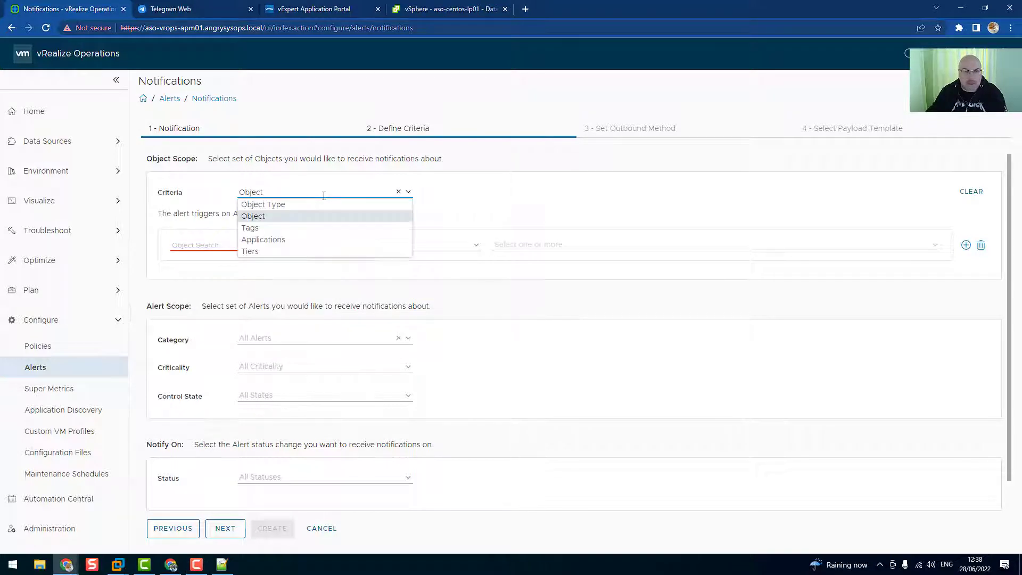
pyautogui.click(302, 208)
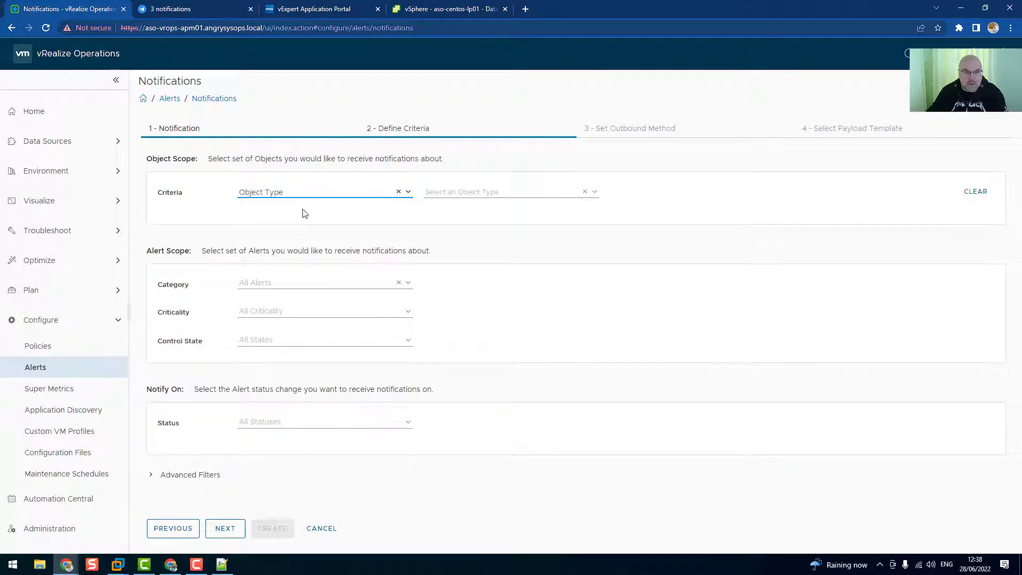
pyautogui.click(477, 193)
pyautogui.write('d')
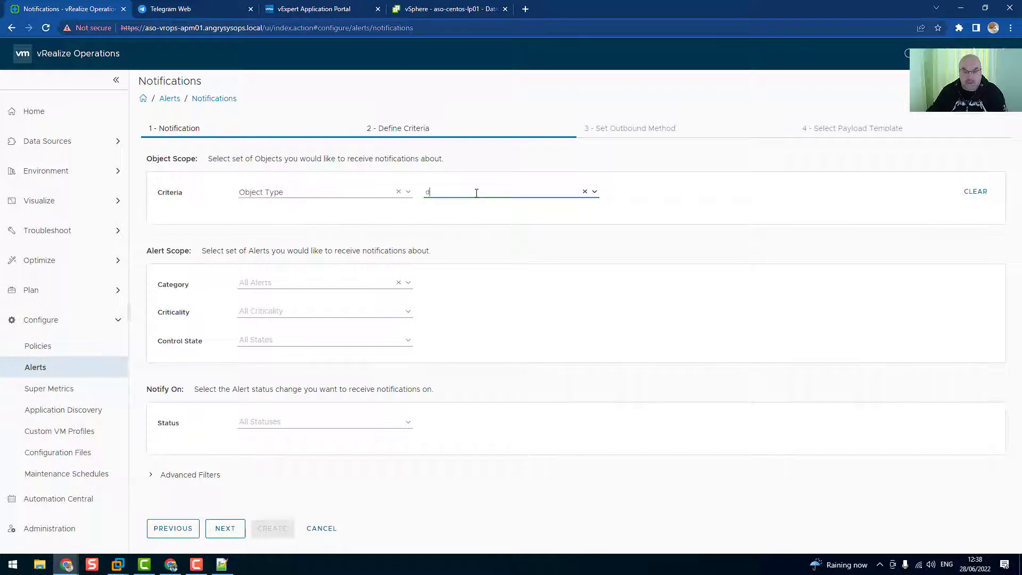
pyautogui.write('atas')
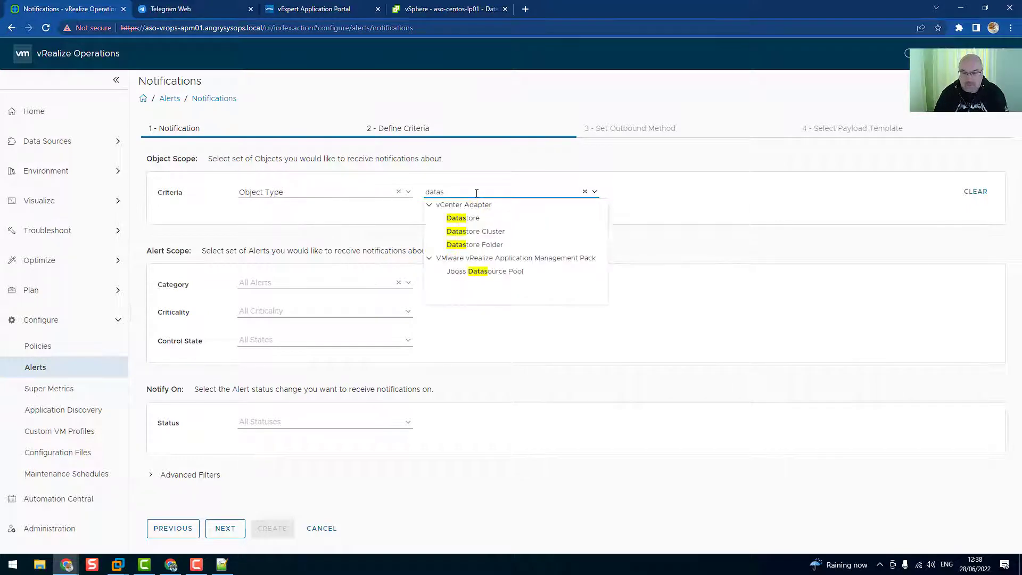
pyautogui.click(472, 218)
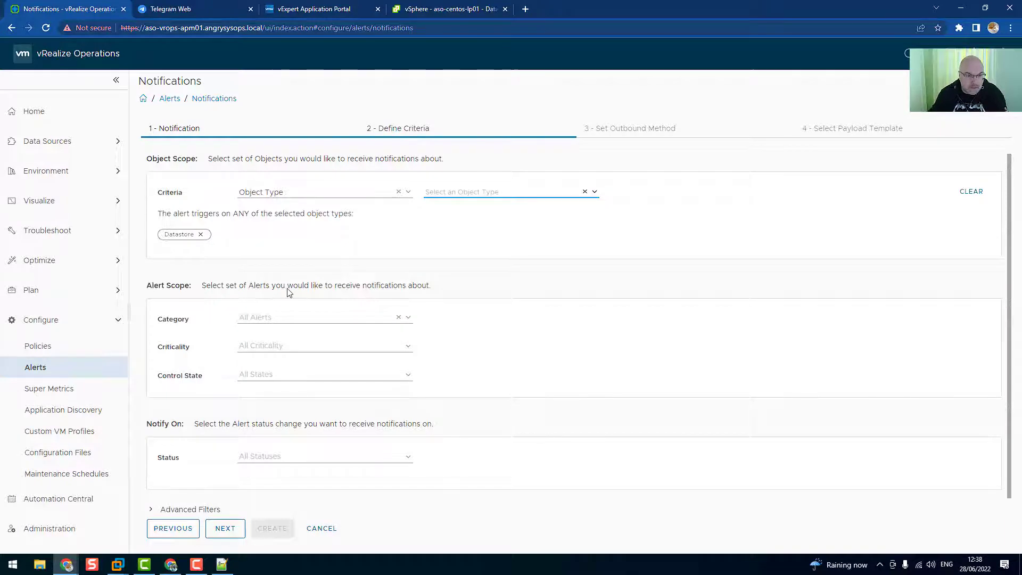
pyautogui.scroll(-1, 358, 301)
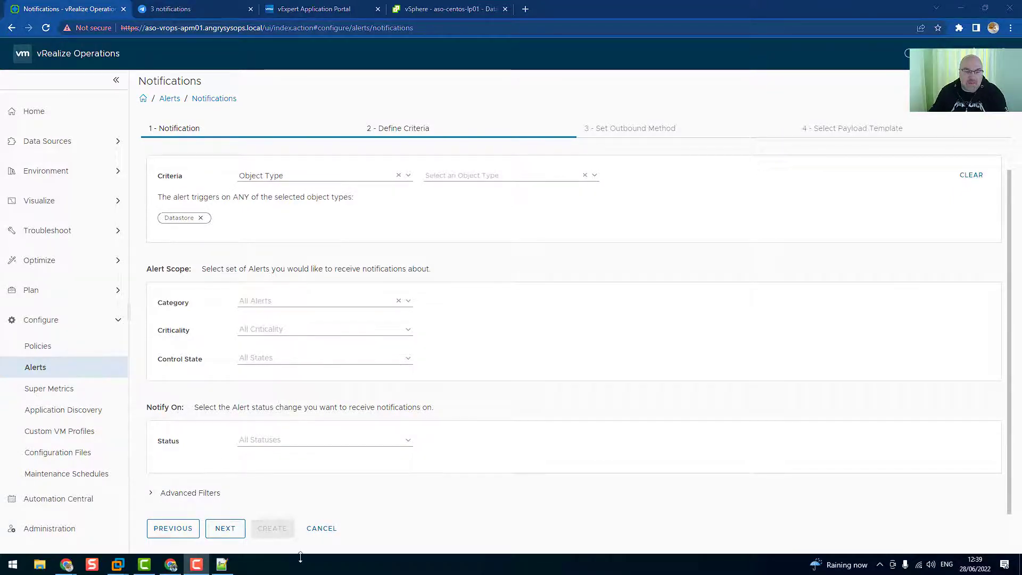
pyautogui.click(230, 533)
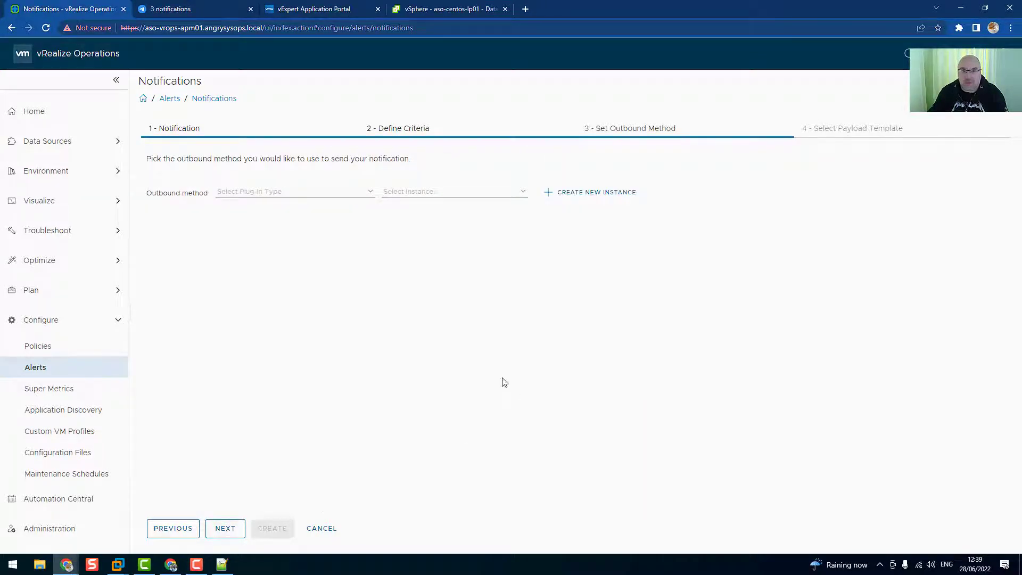
# Set the outbound method to Webhook Notification Plugin with the vrops-telegram instance and continue to the payload template.
pyautogui.click(369, 191)
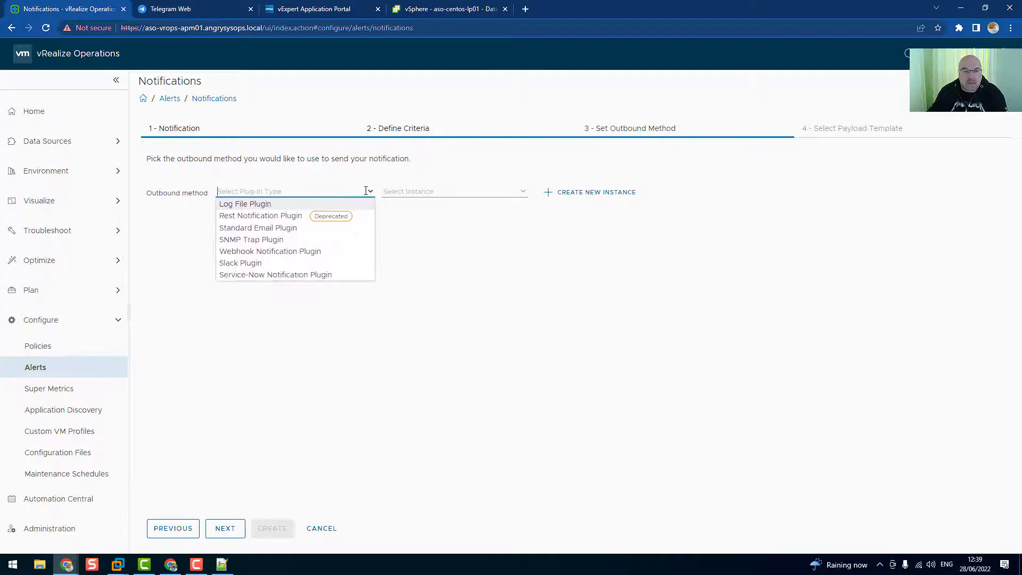
pyautogui.click(254, 252)
pyautogui.click(520, 193)
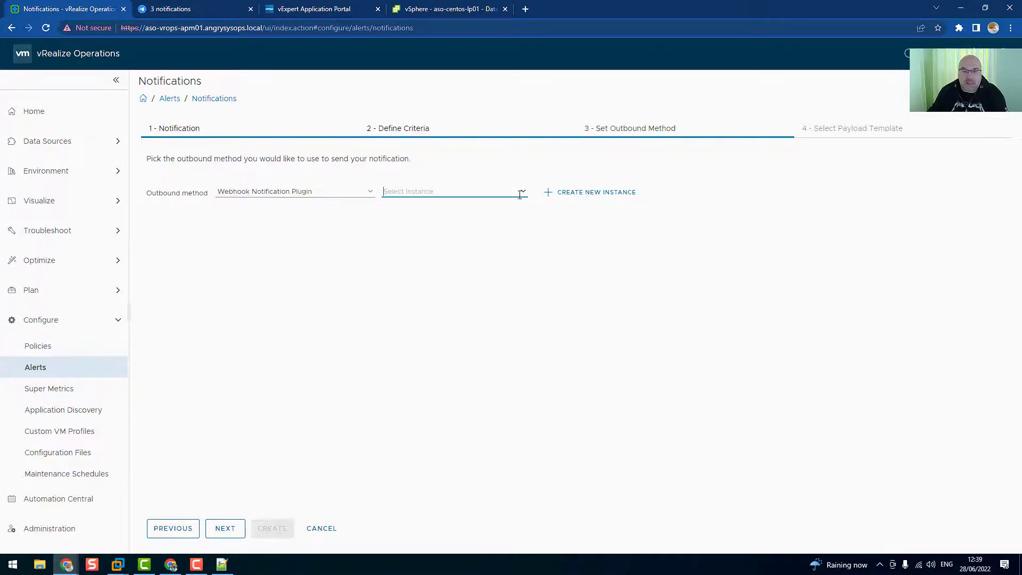
pyautogui.click(522, 192)
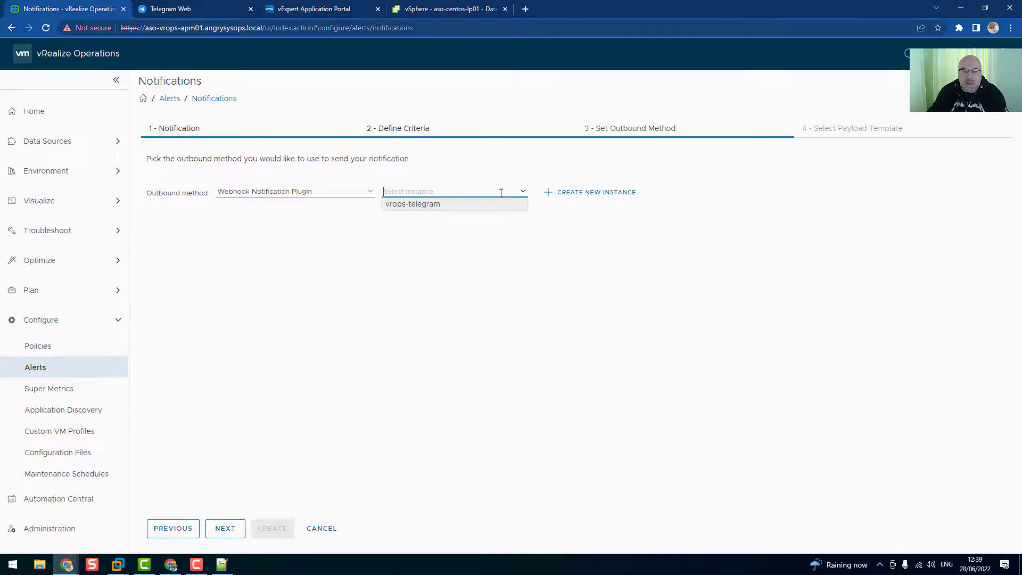
pyautogui.click(424, 205)
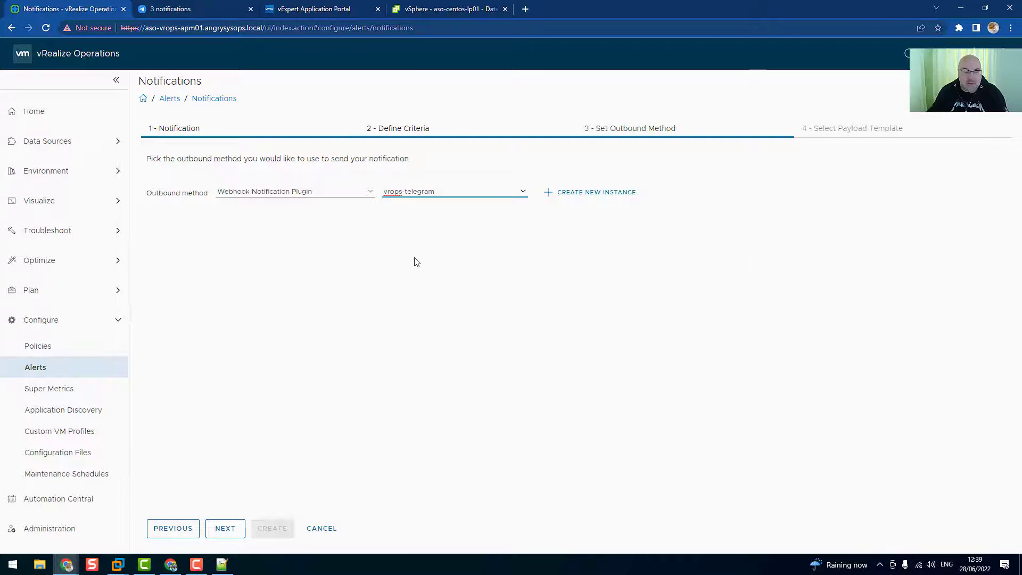
pyautogui.click(226, 528)
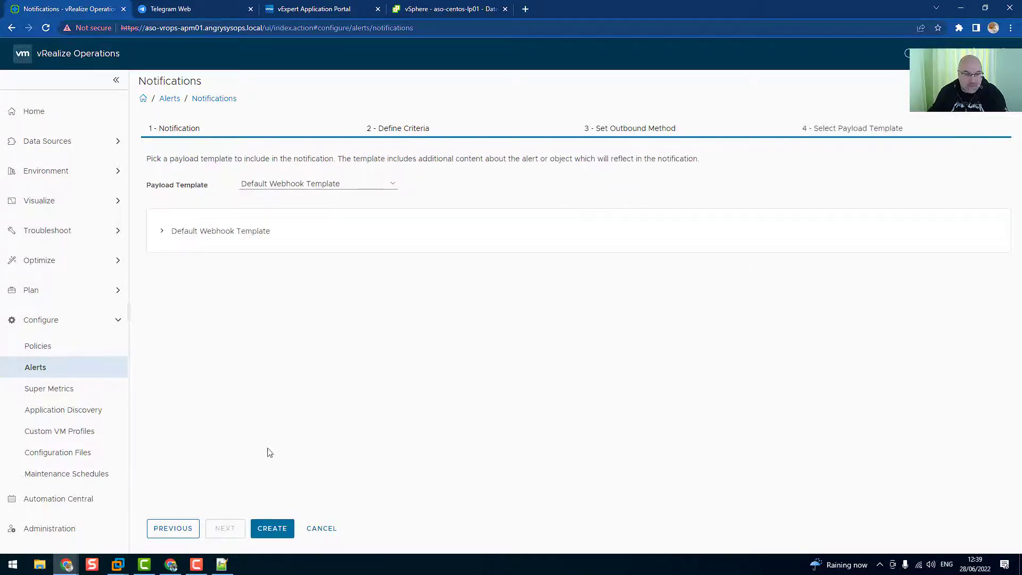
# Choose the vrops-telegram payload template, review its object content and JSON, and create the notification rule.
pyautogui.click(391, 185)
pyautogui.click(284, 207)
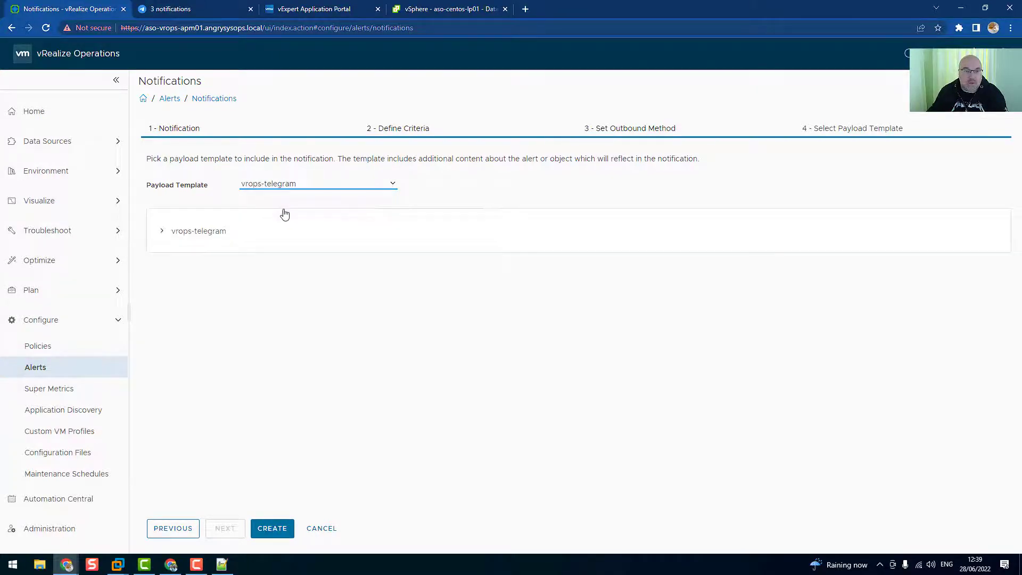
pyautogui.click(162, 230)
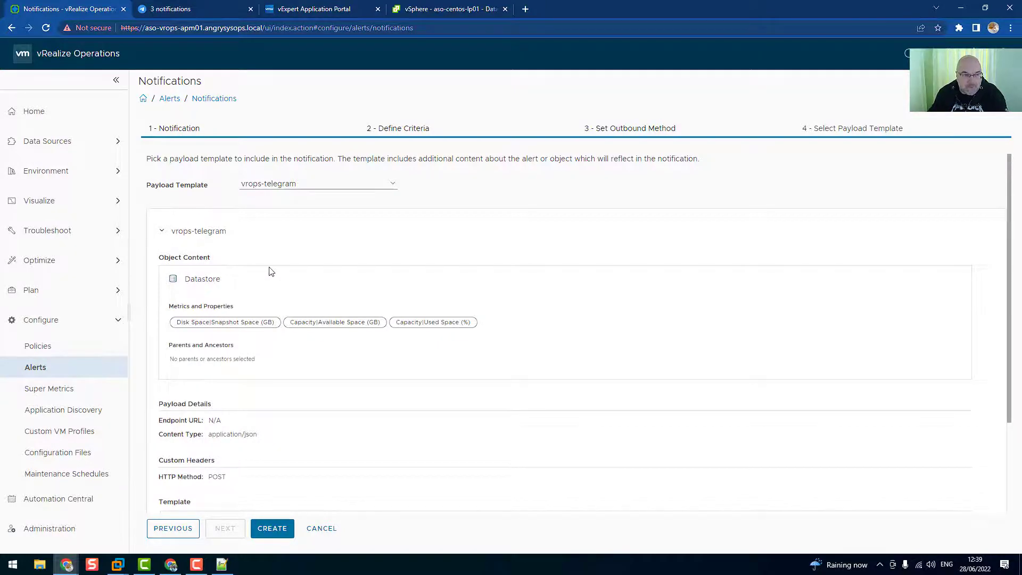
pyautogui.scroll(-2, 269, 272)
pyautogui.scroll(-1, 269, 272)
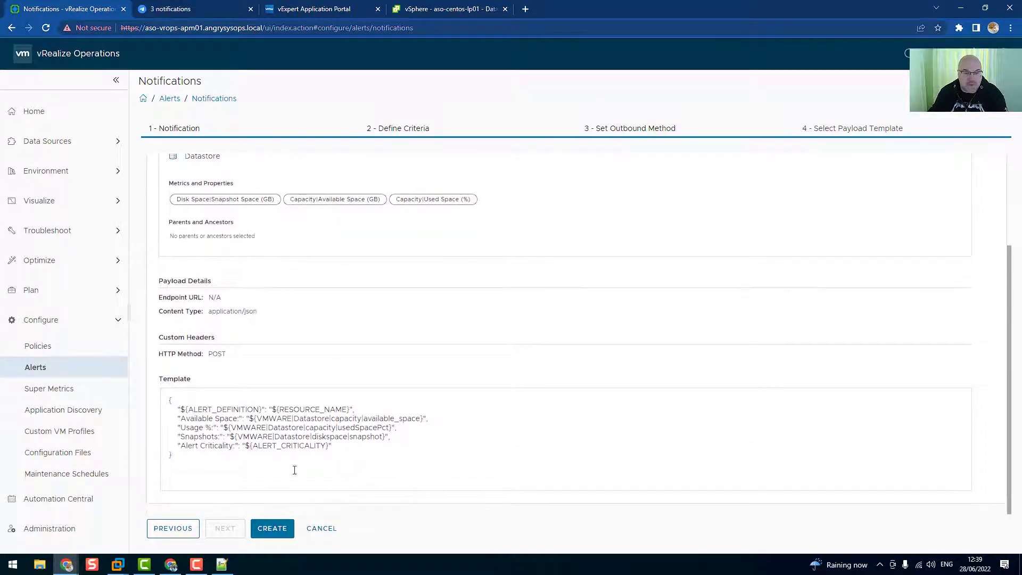
pyautogui.click(275, 530)
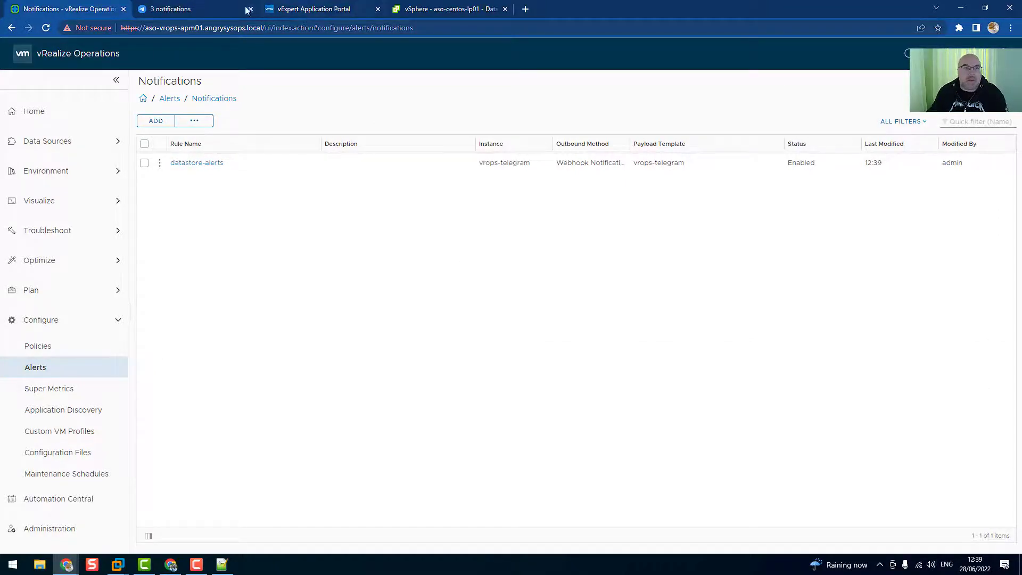
# Switch to Telegram Web to view the Alerts_From_vROps group, and return to the vRealize Operations notifications list.
pyautogui.click(217, 10)
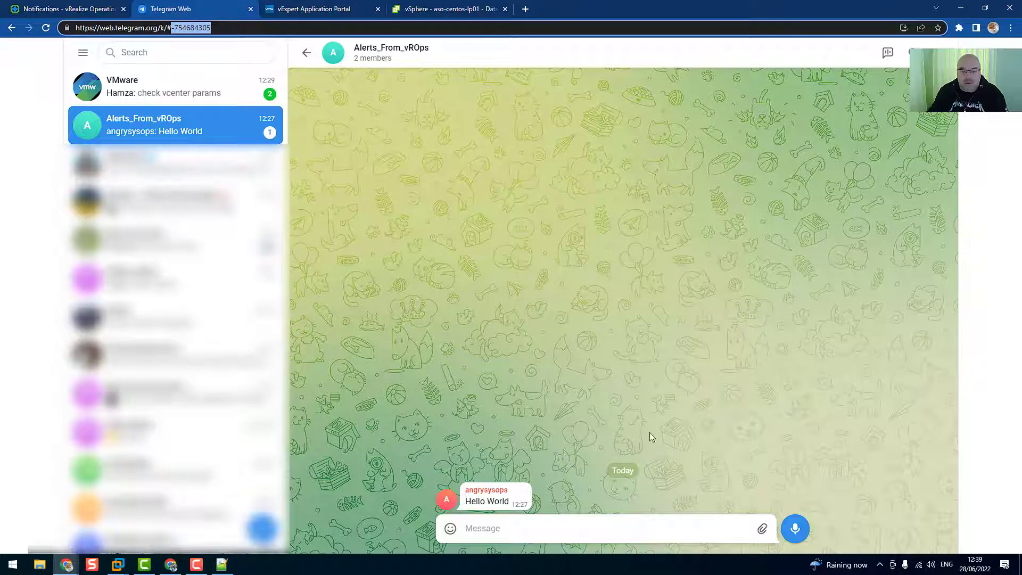
pyautogui.click(224, 130)
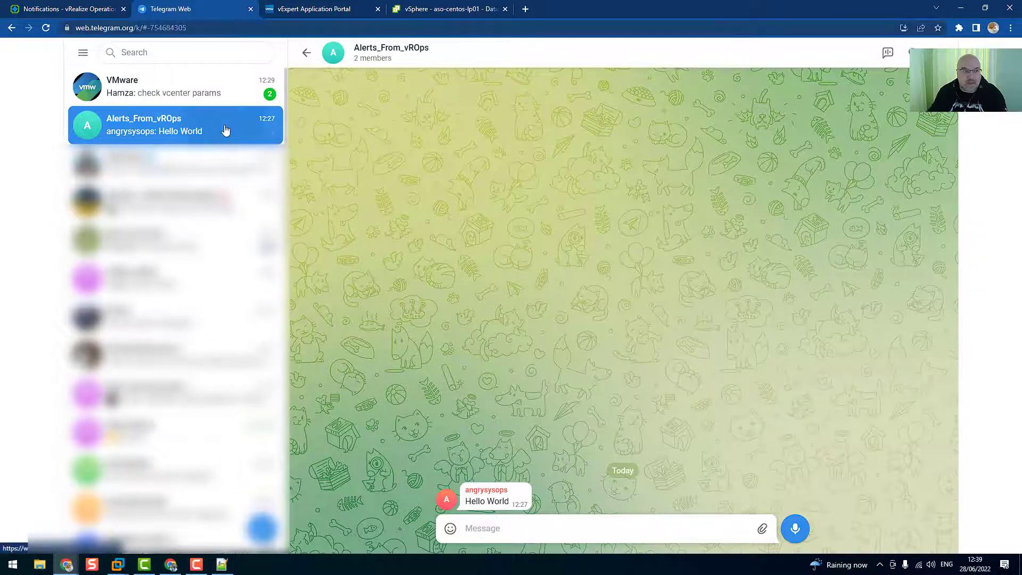
pyautogui.click(82, 15)
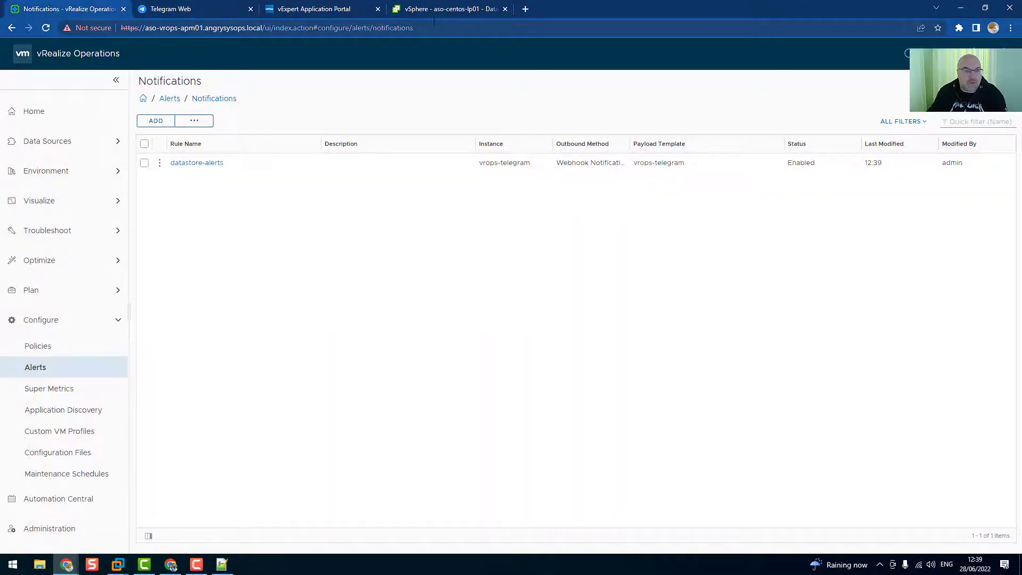
# Switch to the vSphere Client, detach its page into a separate browser window, and close the vExpert Application Portal page.
pyautogui.click(448, 11)
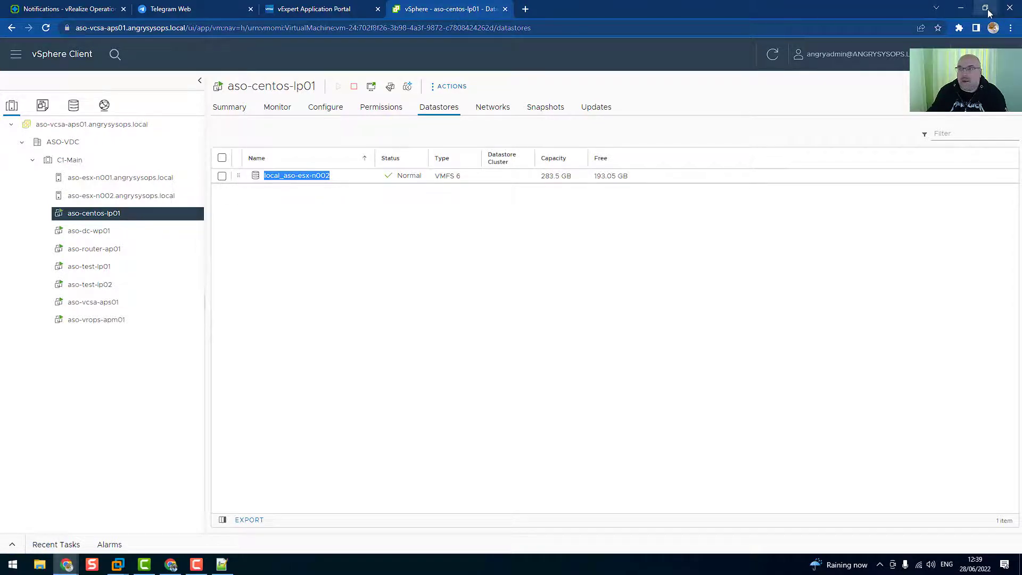
pyautogui.moveTo(470, 11); pyautogui.dragTo(303, 64)
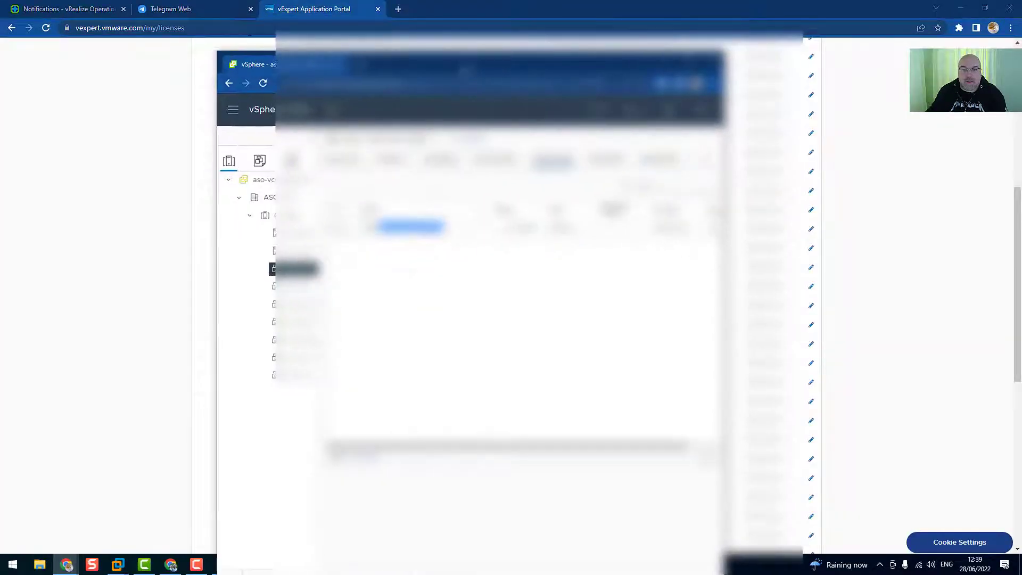
pyautogui.click(377, 9)
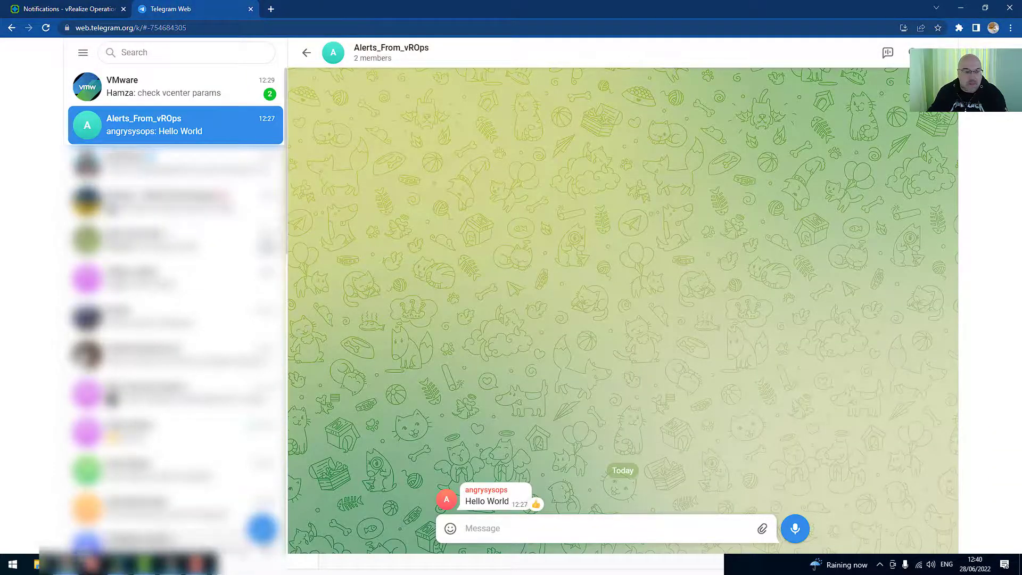
# Bring up the vSphere Client window, place and narrow it beside the Telegram chat, and widen its inventory pane to show full VM names.
pyautogui.click(66, 564)
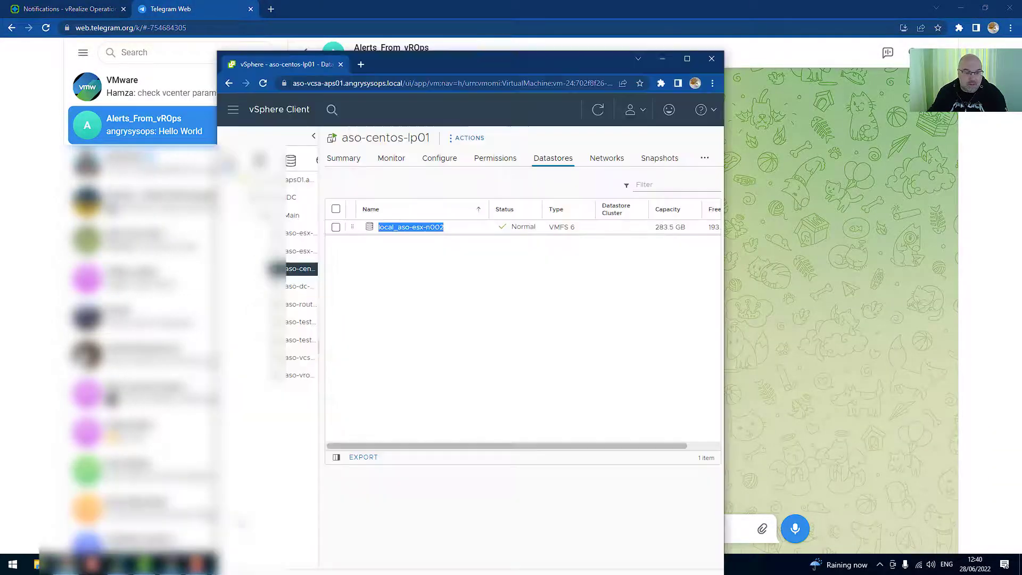
pyautogui.click(248, 521)
pyautogui.moveTo(505, 63); pyautogui.dragTo(270, 42)
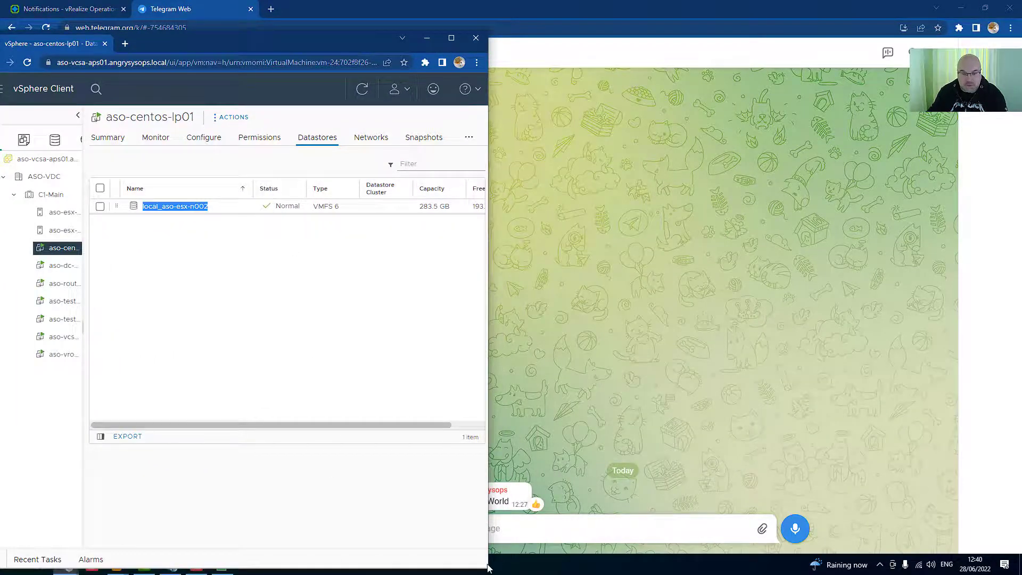
pyautogui.moveTo(489, 567); pyautogui.dragTo(395, 568)
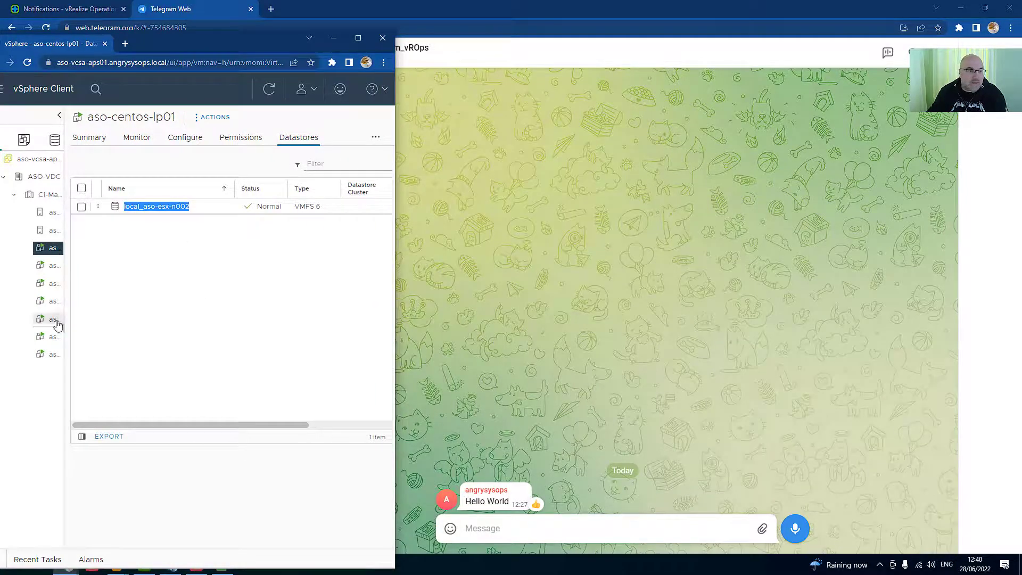
pyautogui.moveTo(64, 323); pyautogui.dragTo(149, 334)
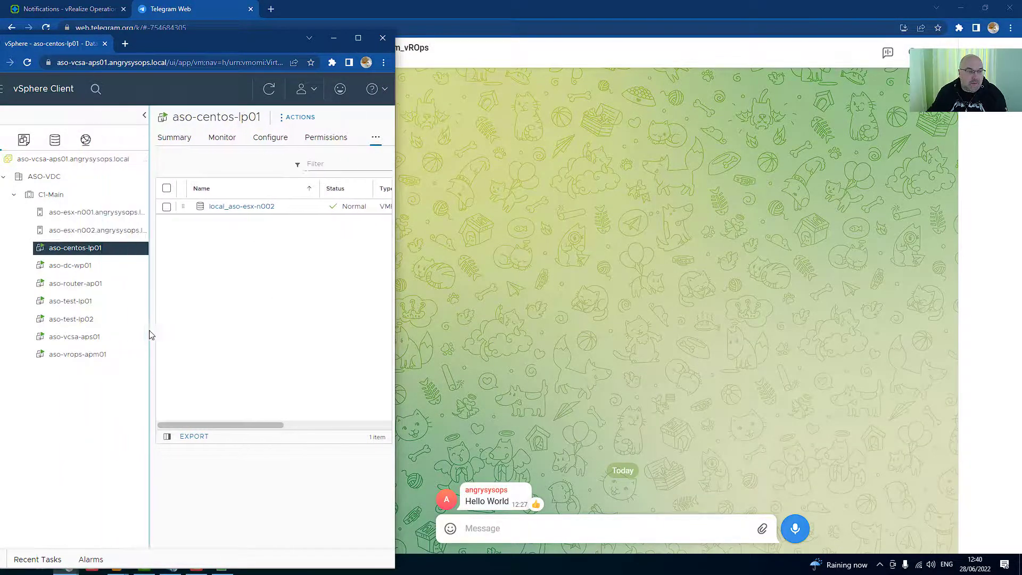
# Shut down the guest OS of the aso-centos-lp01 virtual machine and confirm the shutdown.
pyautogui.rightClick(87, 255)
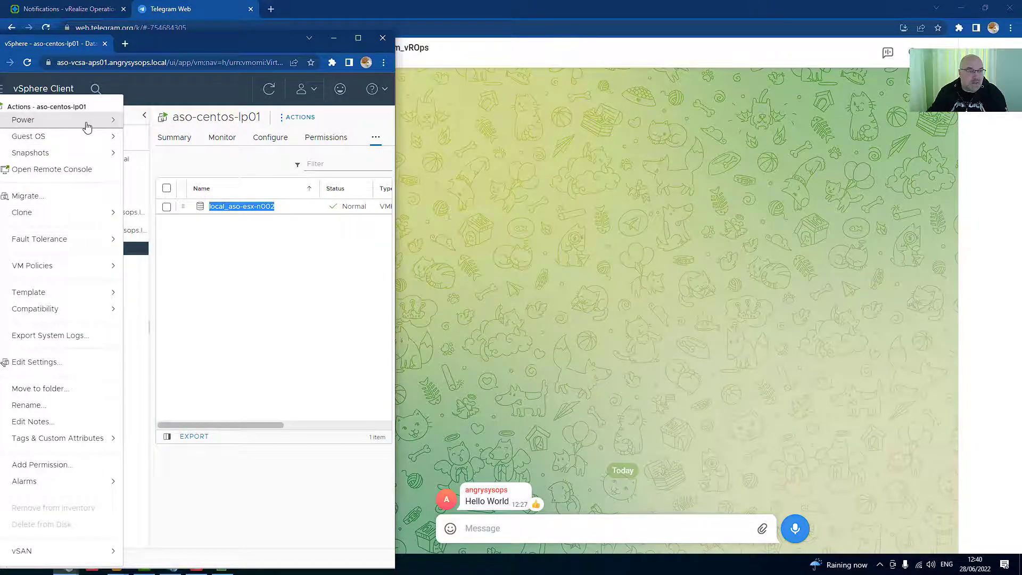
pyautogui.moveTo(87, 126)
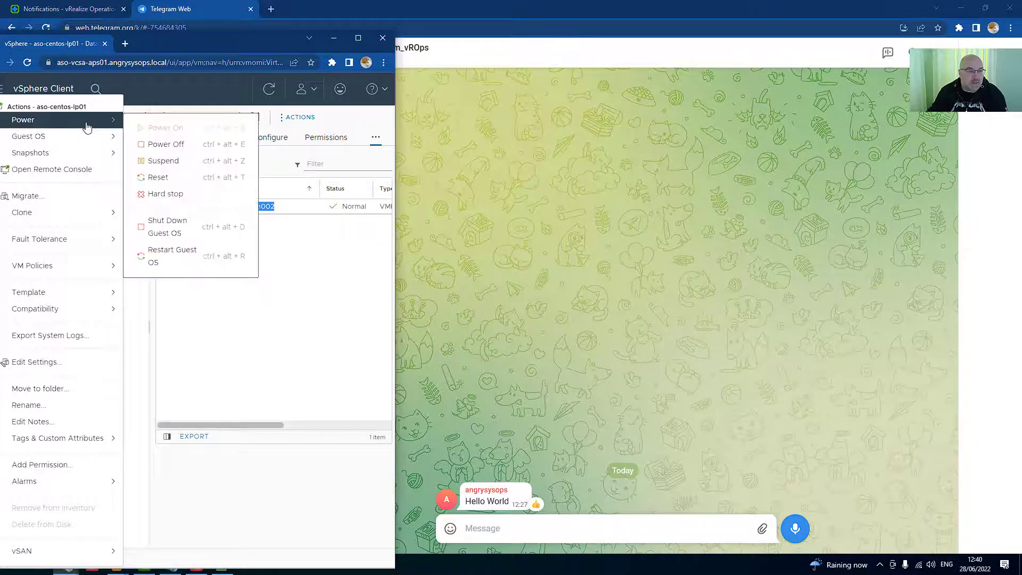
pyautogui.click(160, 232)
pyautogui.click(302, 366)
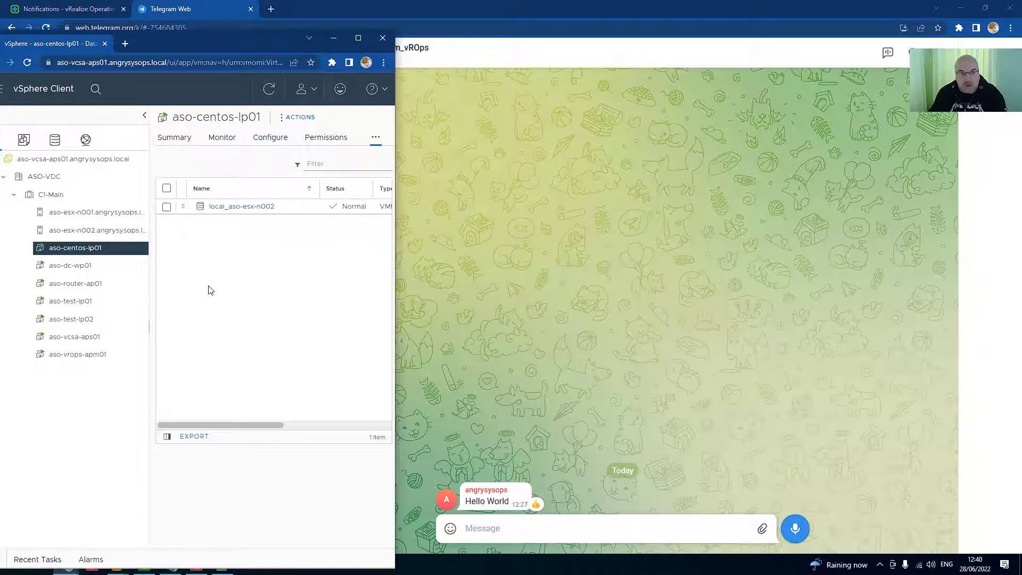
pyautogui.moveTo(229, 426); pyautogui.dragTo(348, 426)
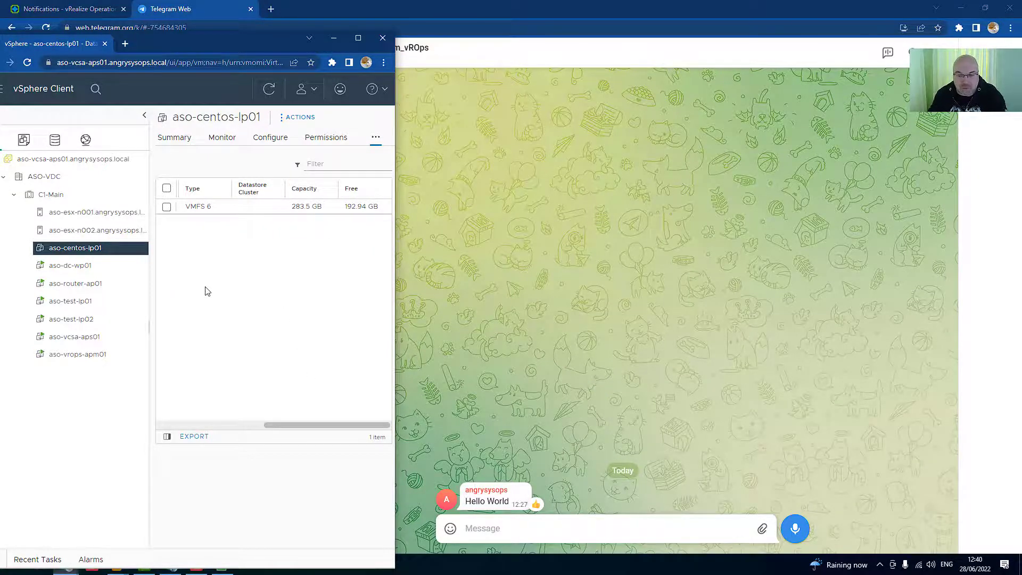
pyautogui.rightClick(72, 248)
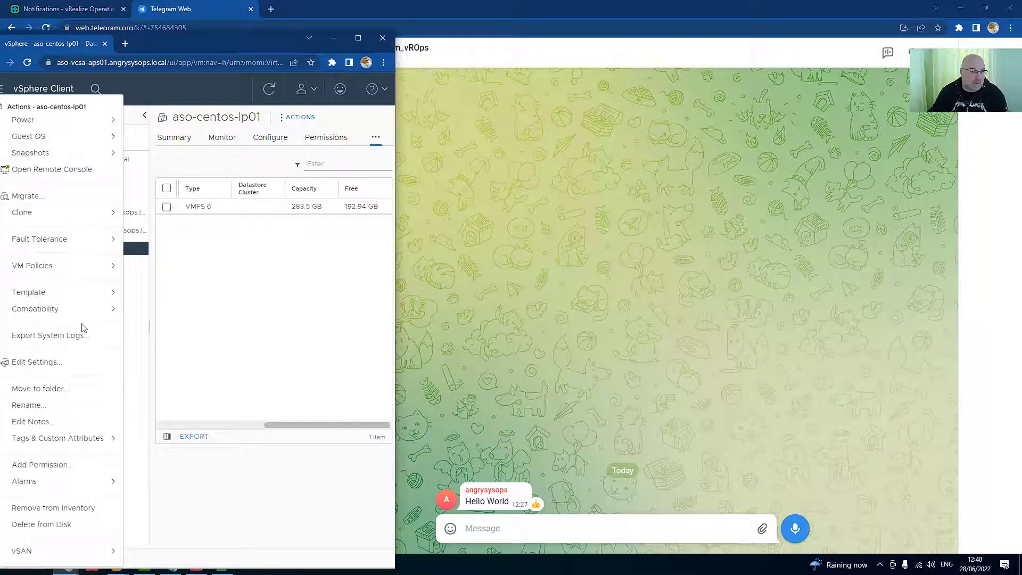
pyautogui.click(77, 371)
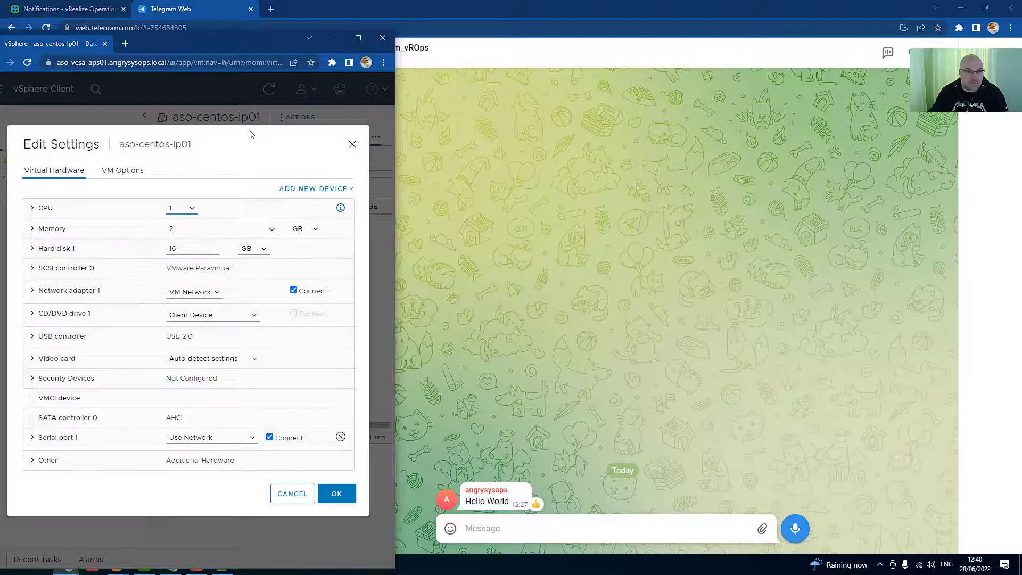
pyautogui.moveTo(250, 131); pyautogui.dragTo(259, 182)
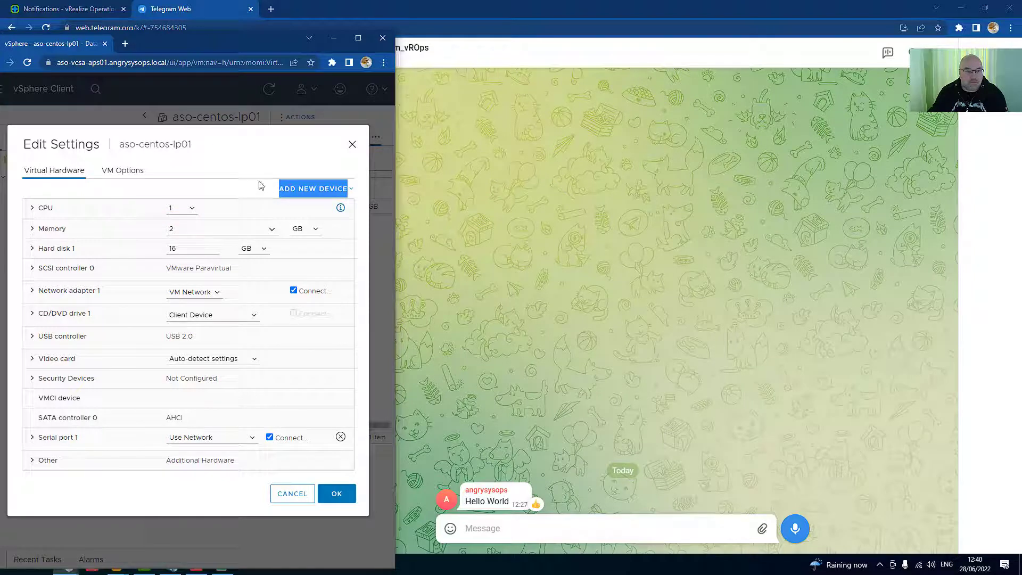
pyautogui.click(352, 146)
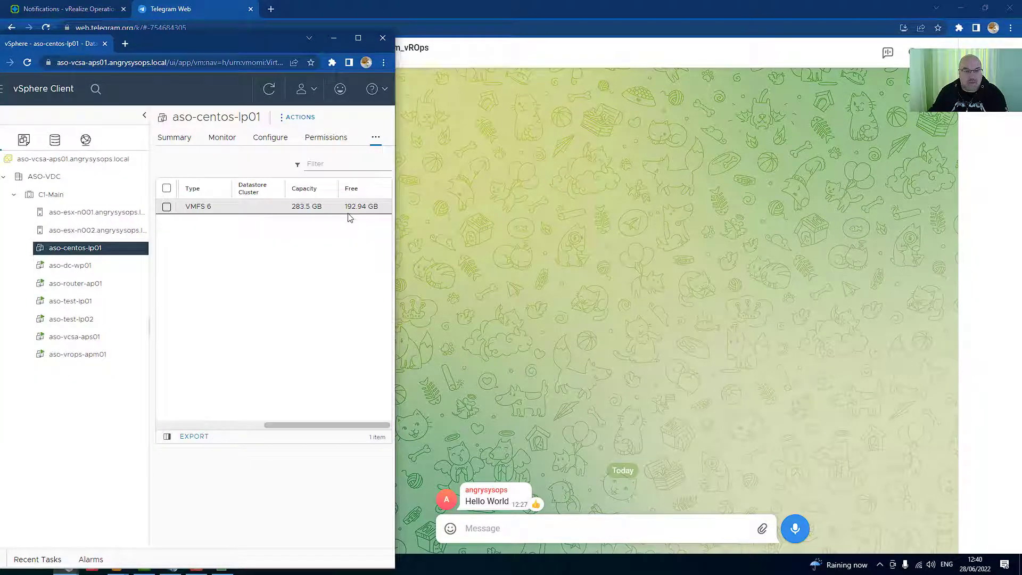
# Set Hard disk 1 of aso-centos-lp01 to 190 GB, check the disk's provisioning type, and apply the settings.
pyautogui.rightClick(71, 248)
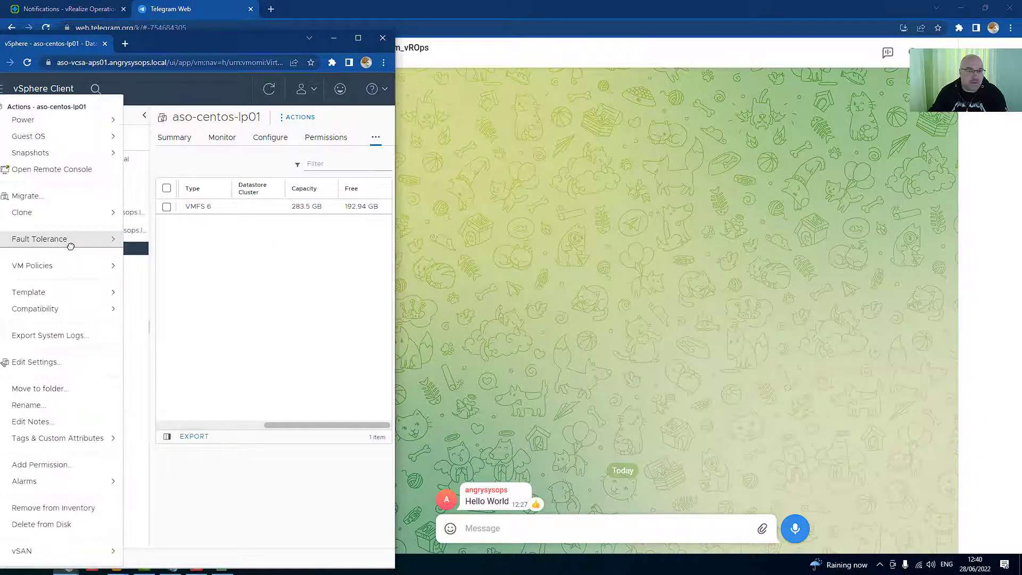
pyautogui.click(52, 363)
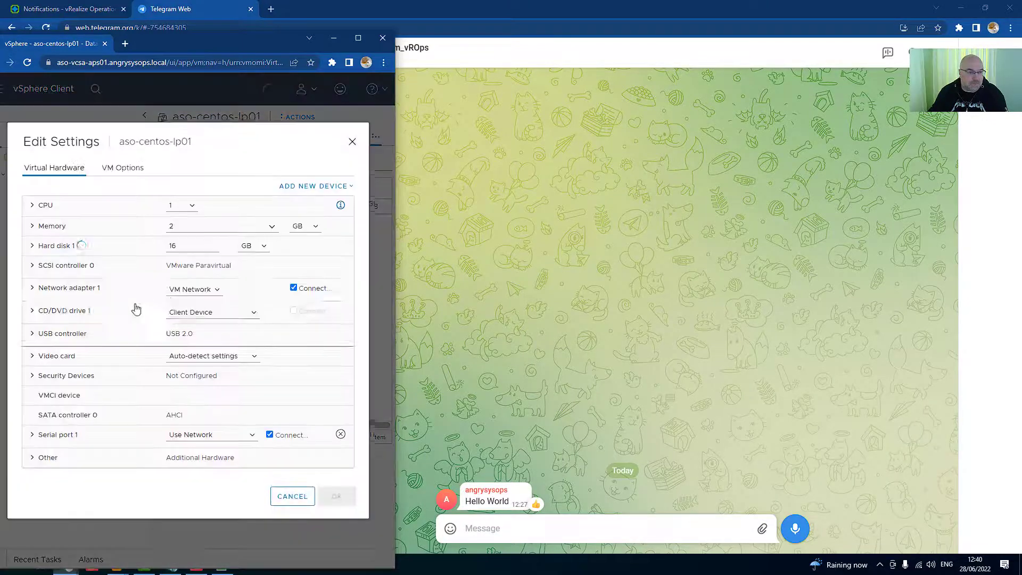
pyautogui.moveTo(178, 248); pyautogui.dragTo(172, 249)
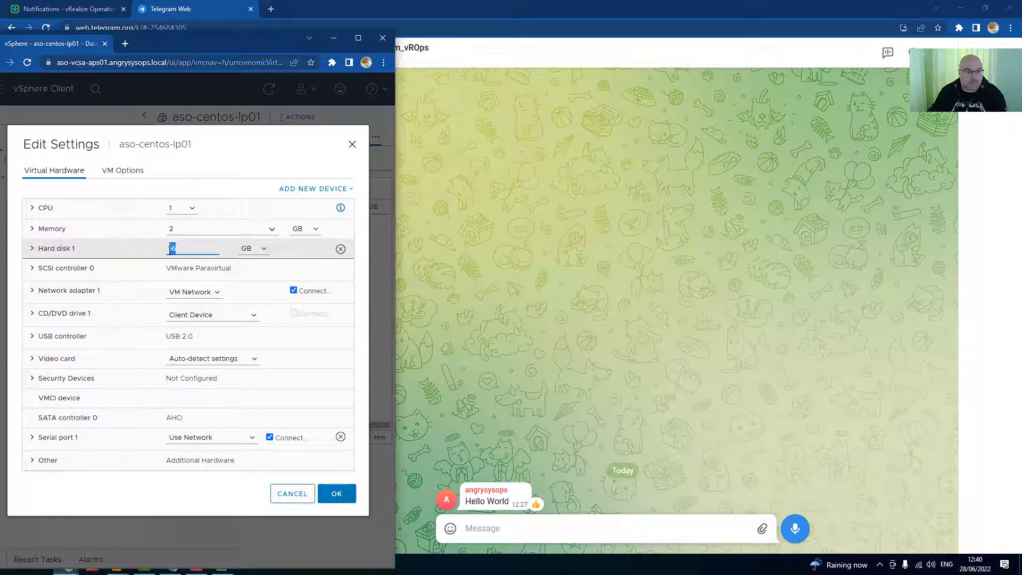
pyautogui.write('190')
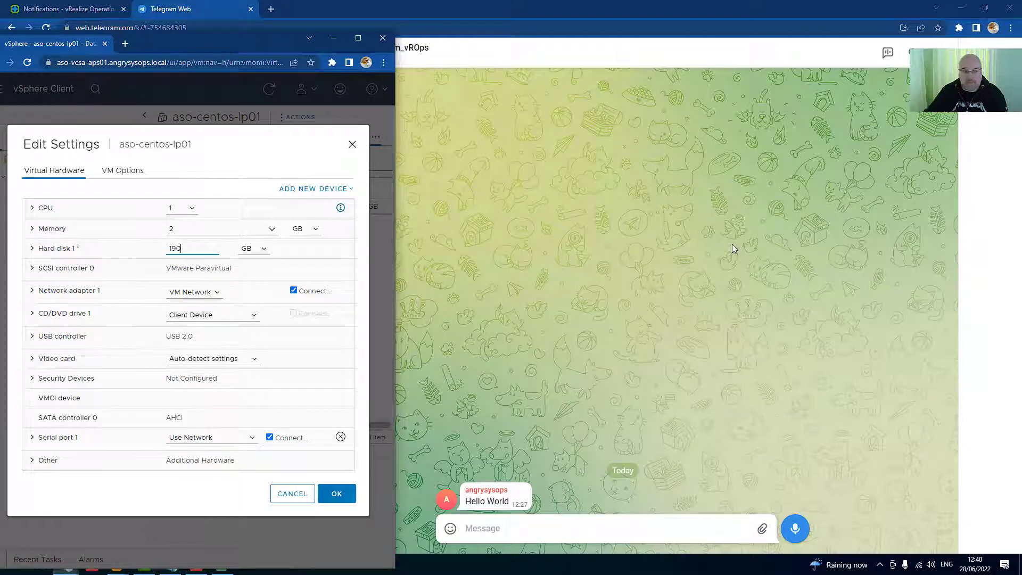
pyautogui.click(32, 248)
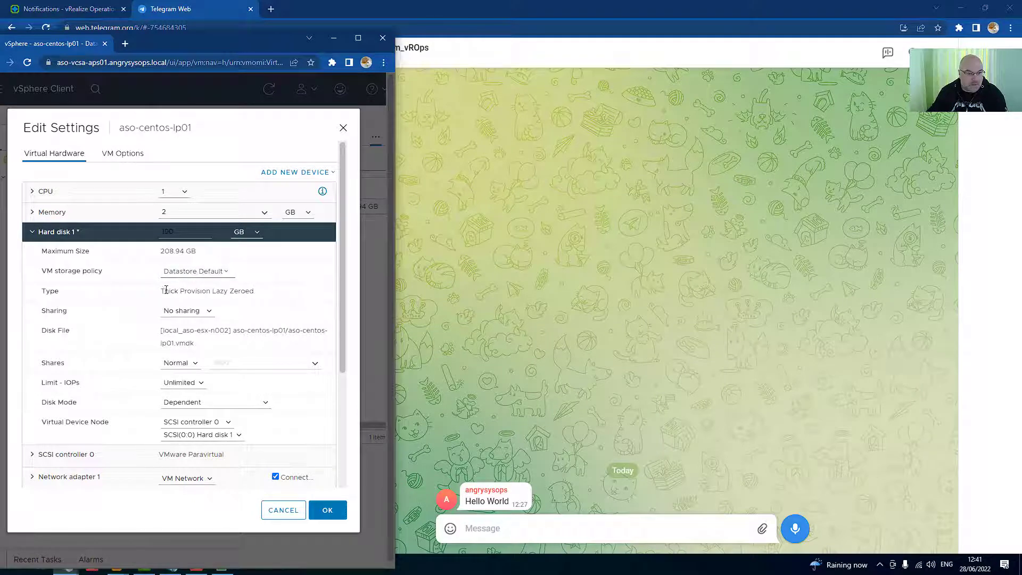
pyautogui.moveTo(161, 290); pyautogui.dragTo(240, 301)
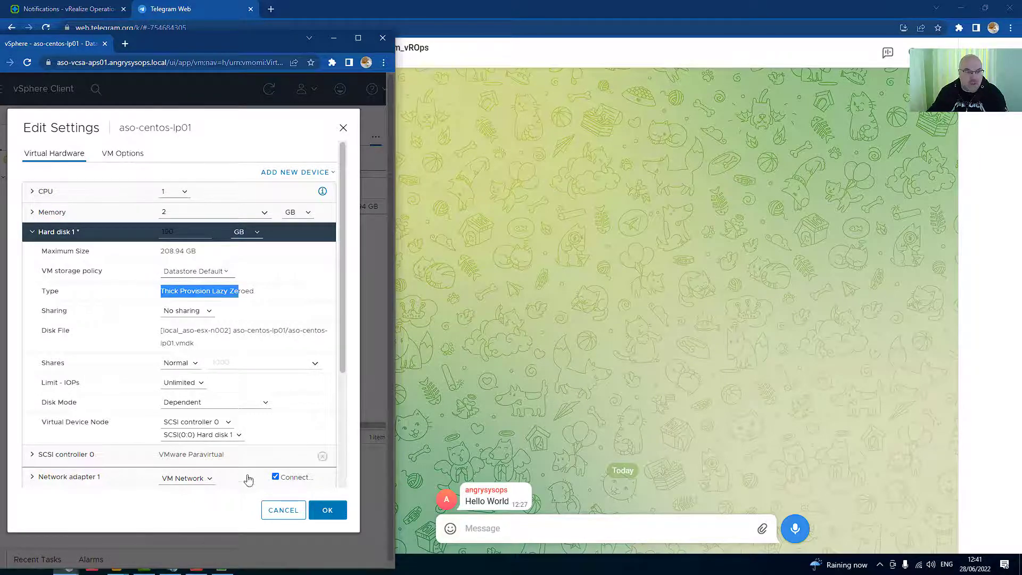
pyautogui.click(324, 511)
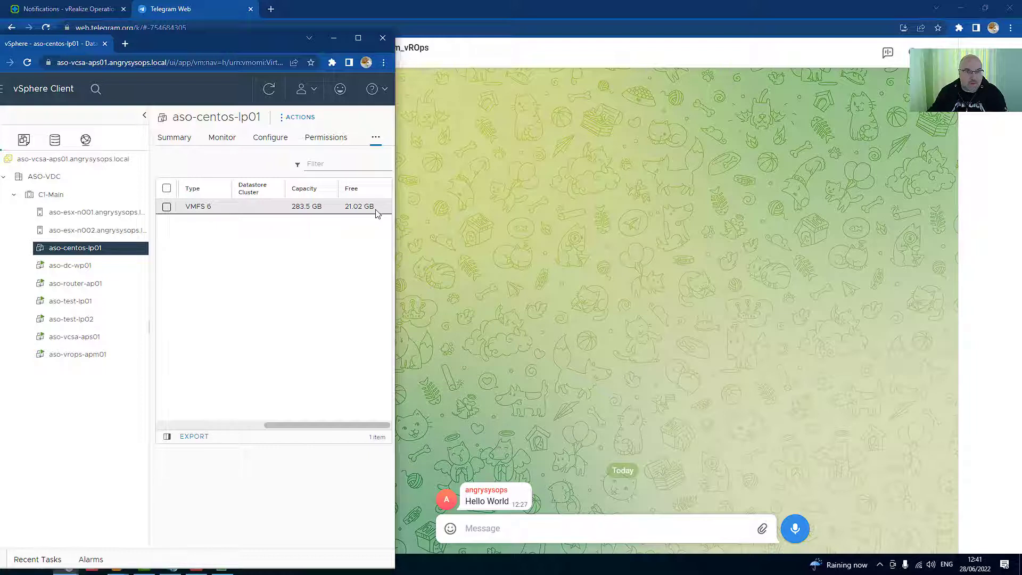
# Power on the aso-centos-lp01 virtual machine.
pyautogui.rightClick(55, 248)
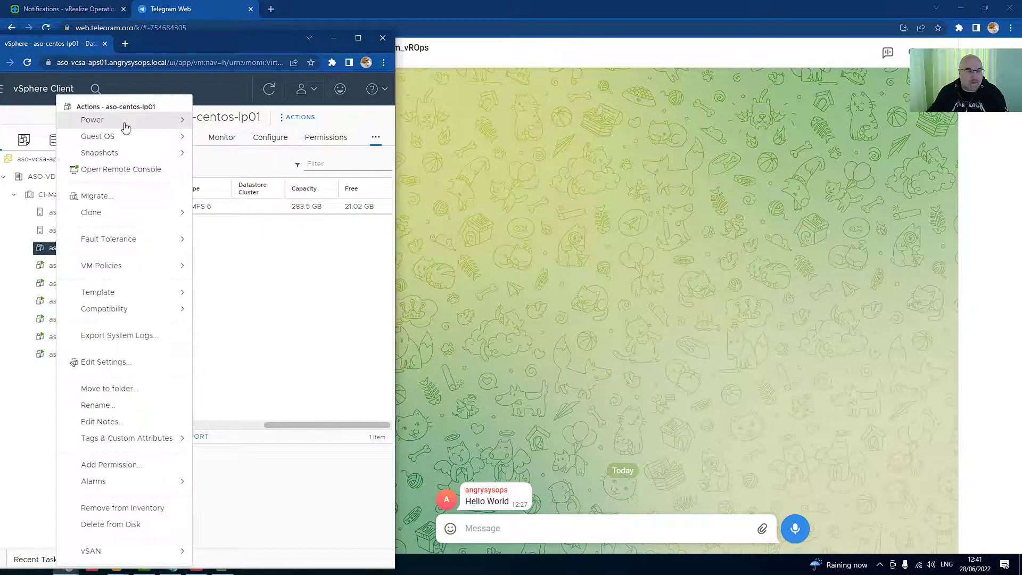
pyautogui.click(173, 123)
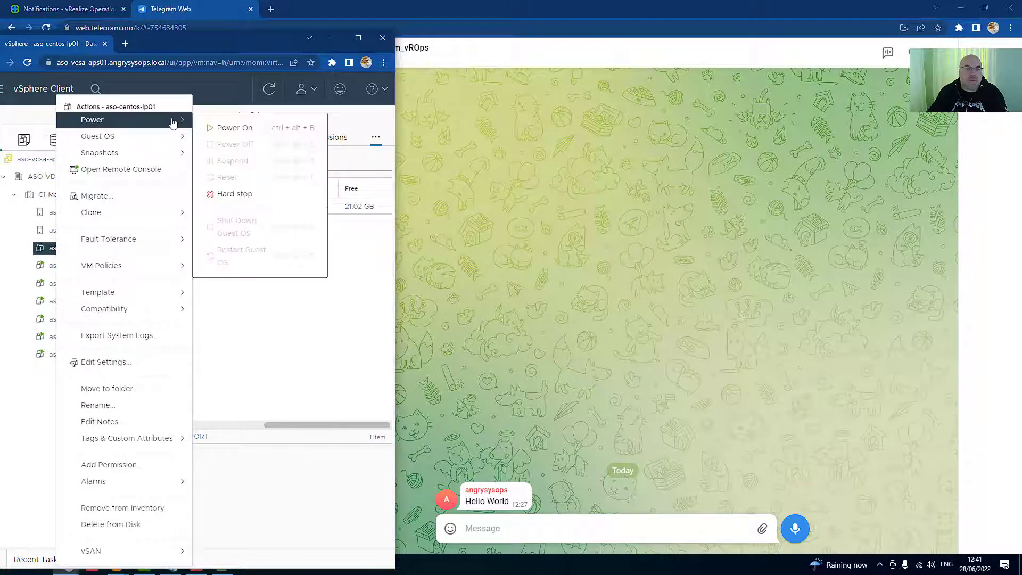
pyautogui.click(230, 128)
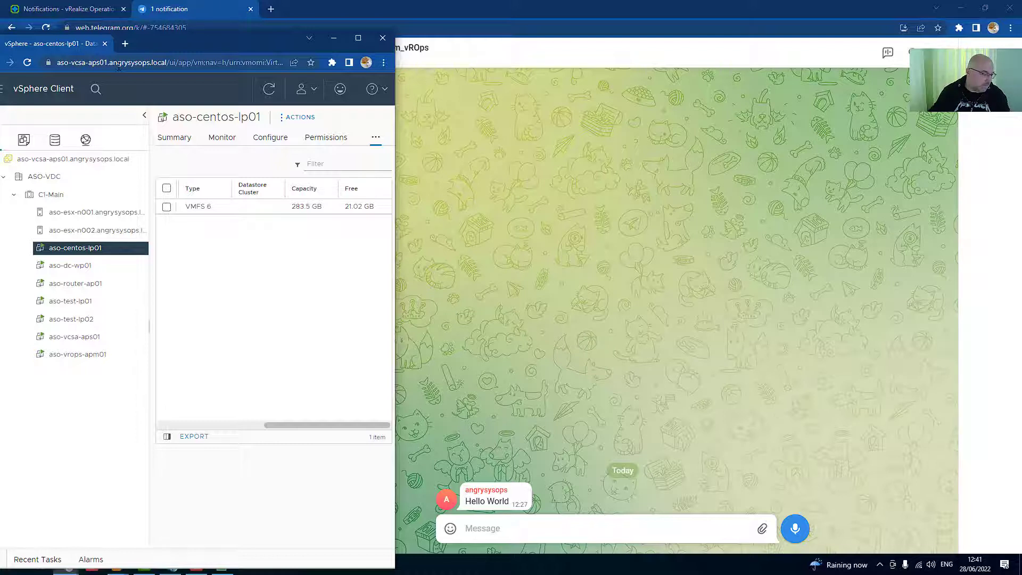
# Check the name and status of aso-router-ap01's datastore, and group the Troubleshoot alerts in vRealize Operations by Object Type.
pyautogui.click(81, 13)
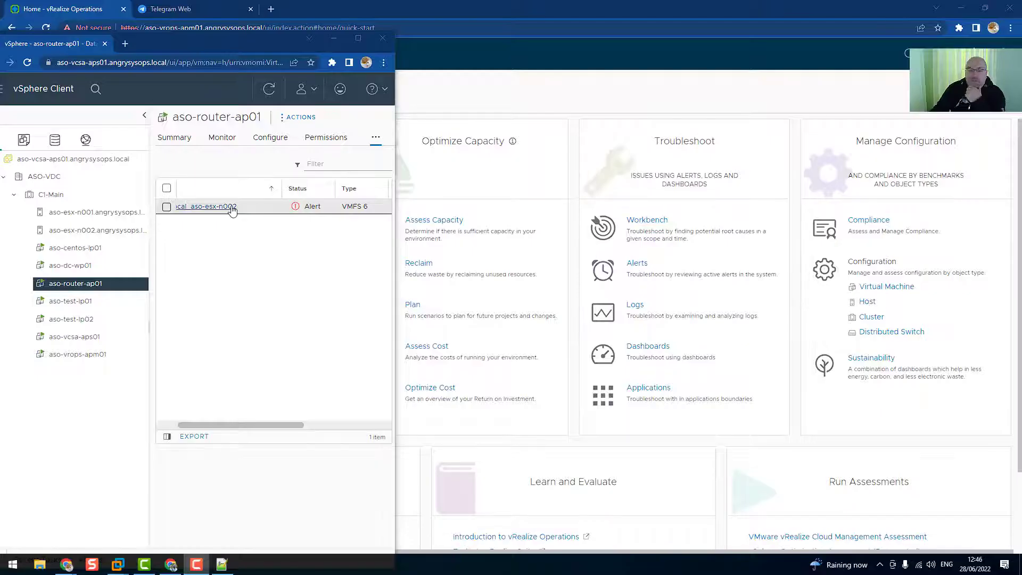
pyautogui.moveTo(236, 418); pyautogui.dragTo(206, 417)
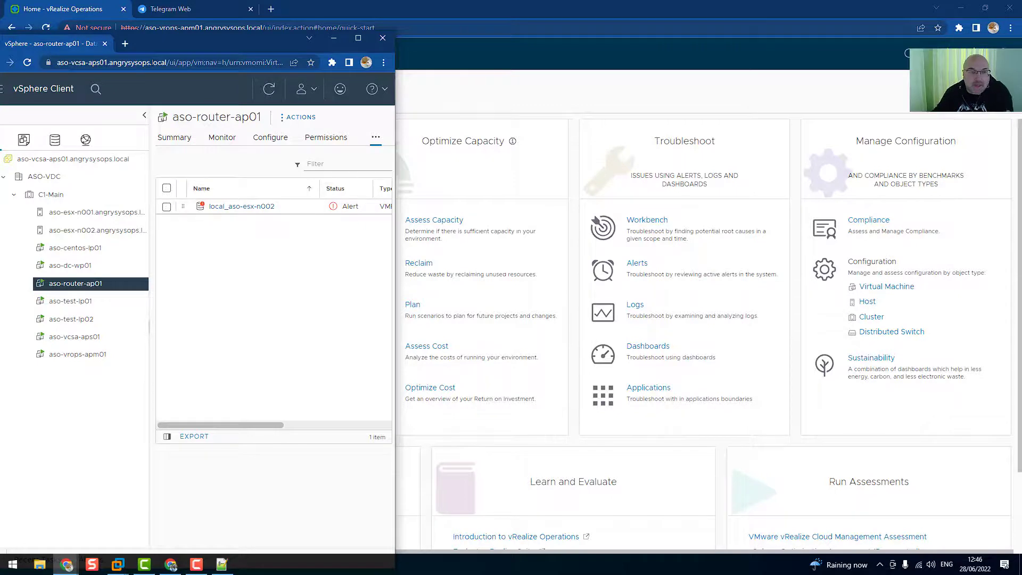
pyautogui.click(90, 17)
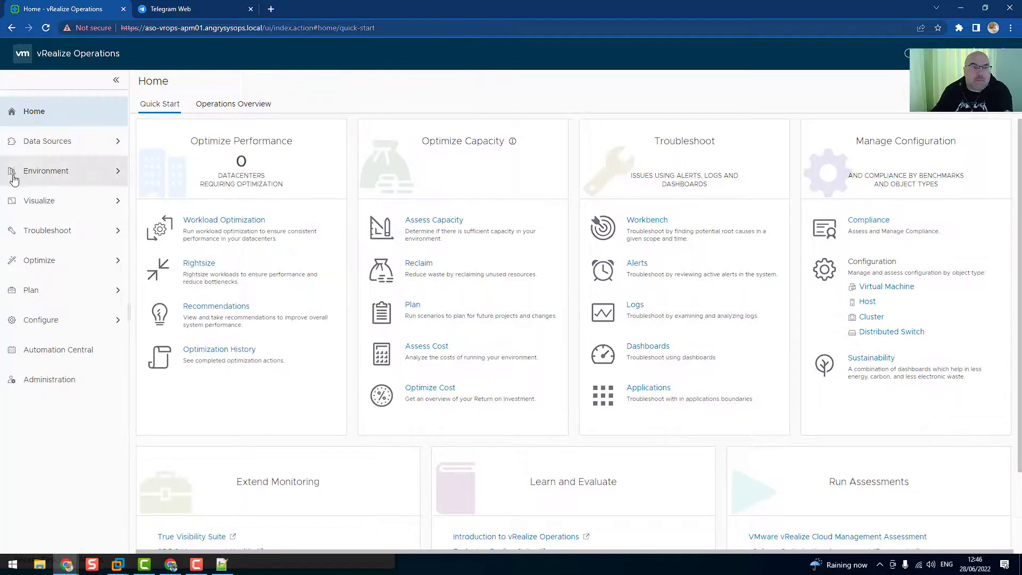
pyautogui.click(45, 231)
pyautogui.click(43, 257)
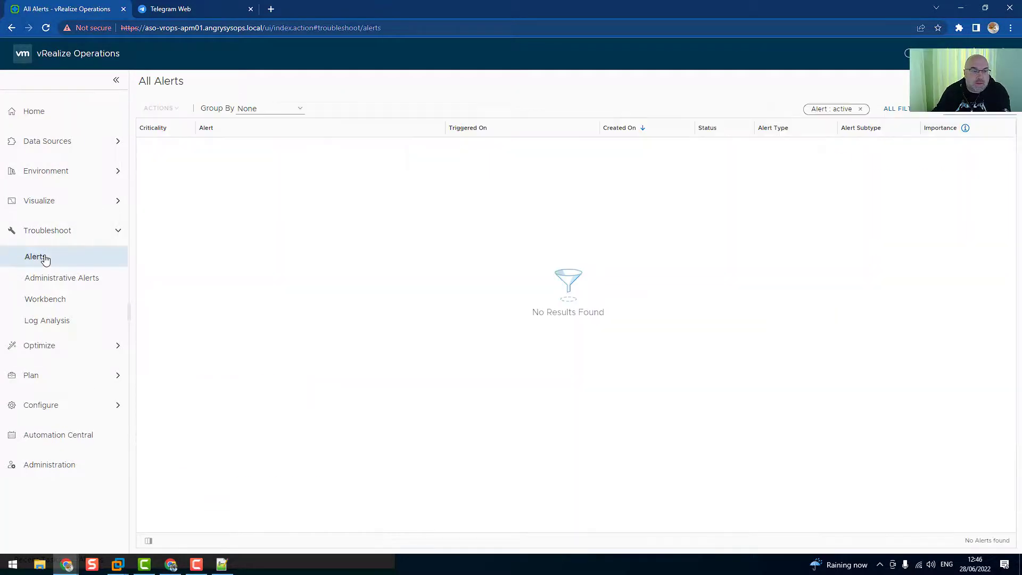
pyautogui.click(298, 108)
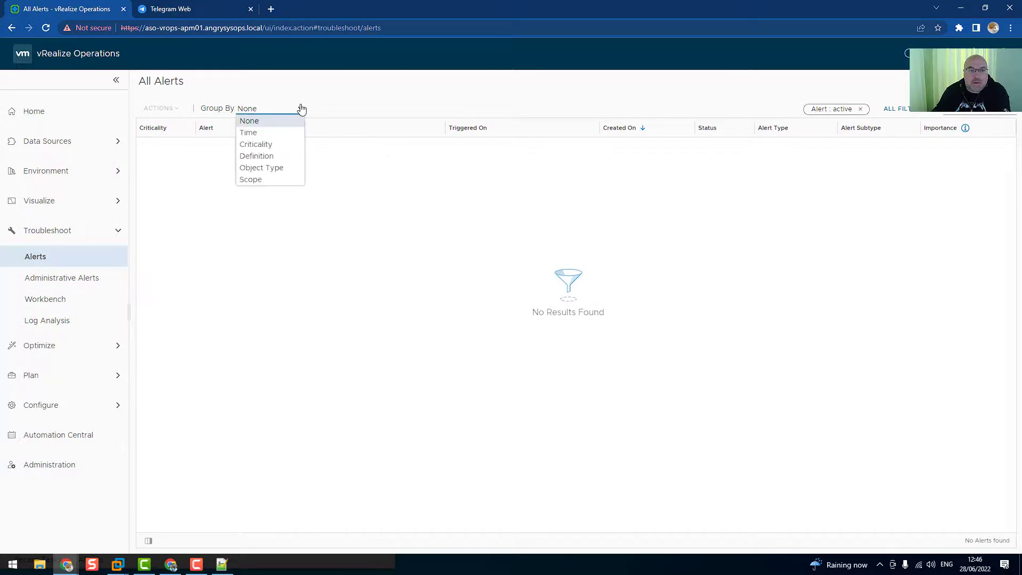
pyautogui.click(282, 134)
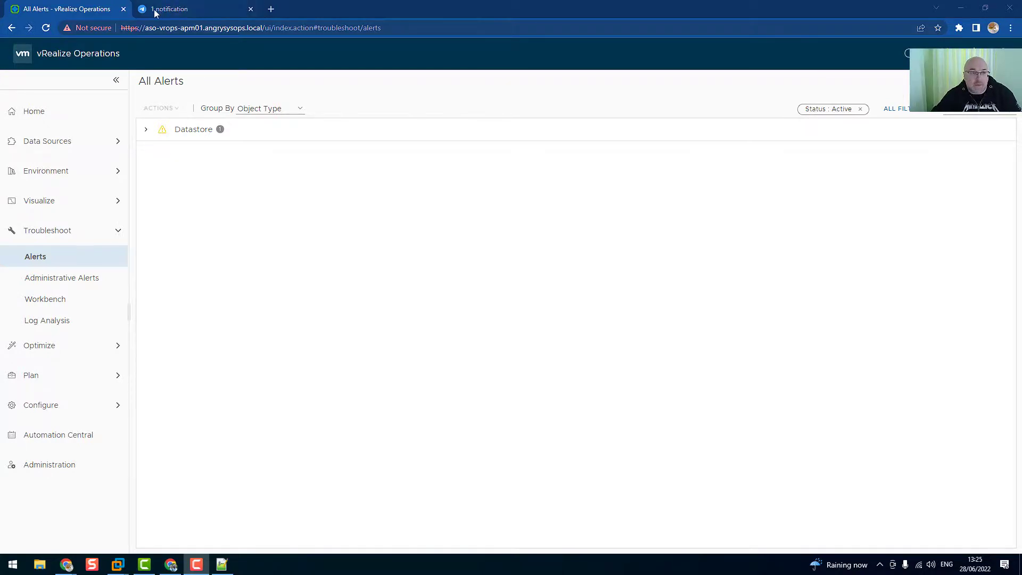
# Switch to the Alerts_From_vROps Telegram chat, examine the datastore alert's available space and used percentage, and return to vRealize Operations.
pyautogui.click(166, 11)
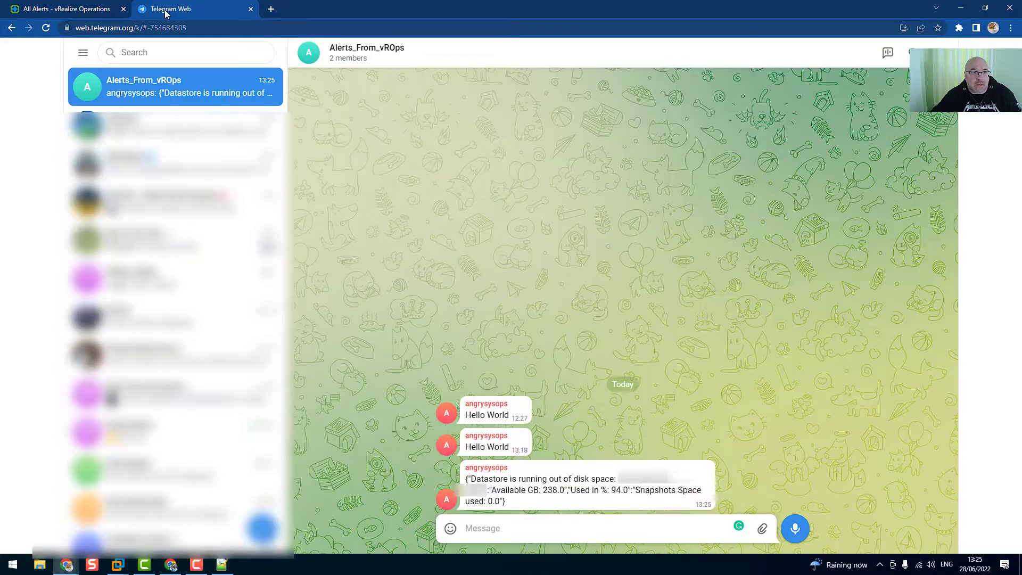
pyautogui.doubleClick(591, 481)
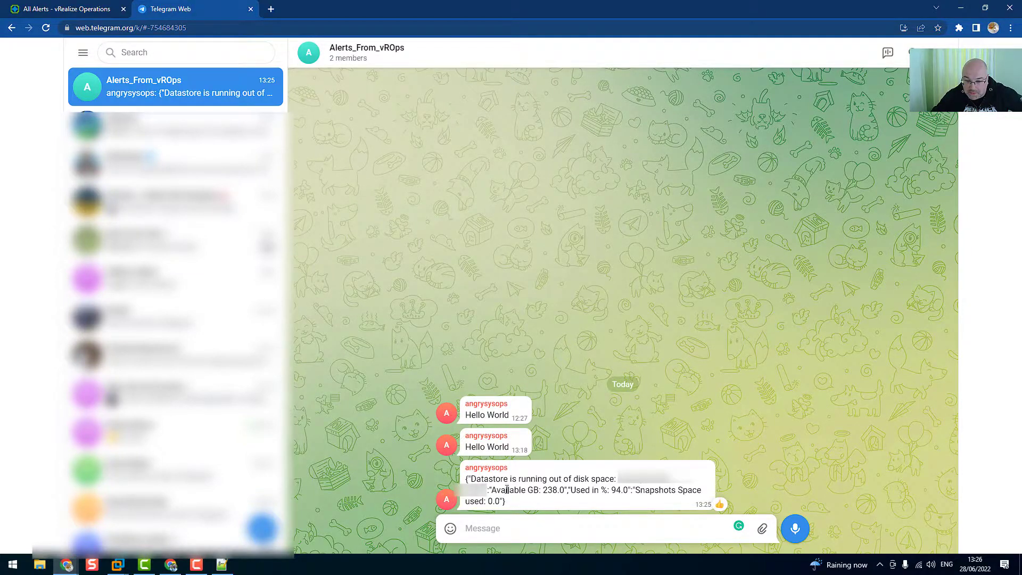
pyautogui.moveTo(497, 490); pyautogui.dragTo(624, 490)
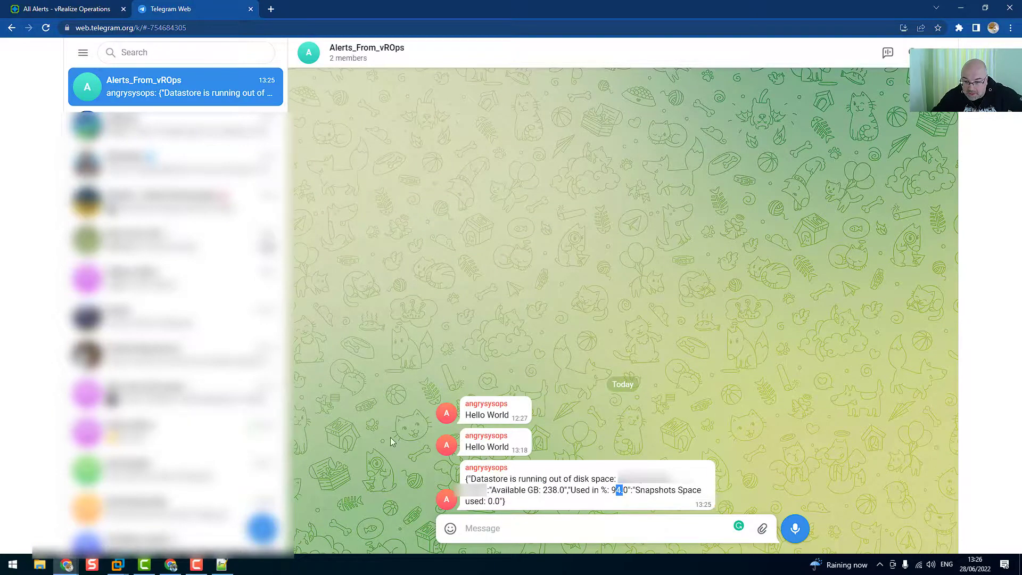
pyautogui.click(101, 10)
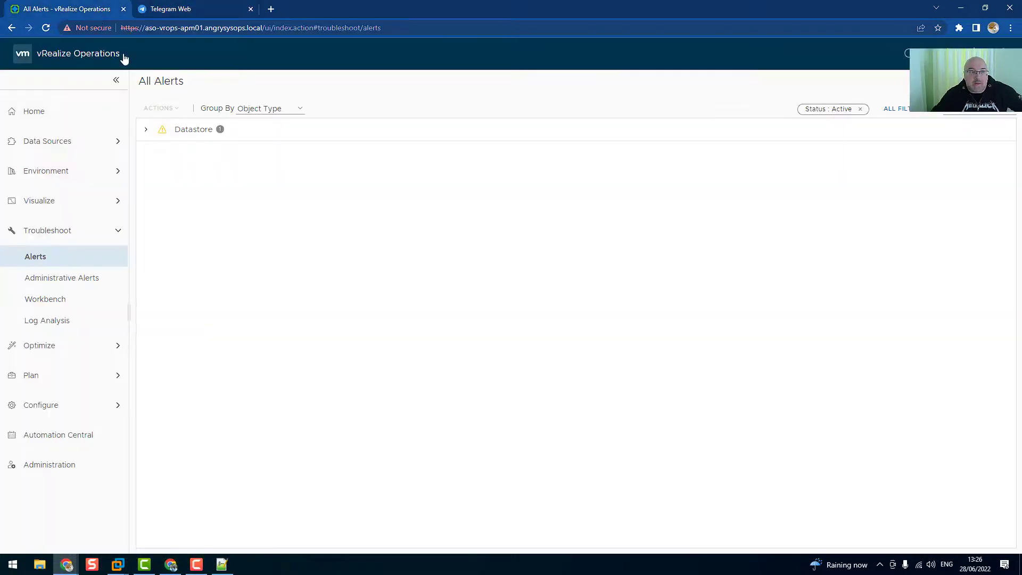